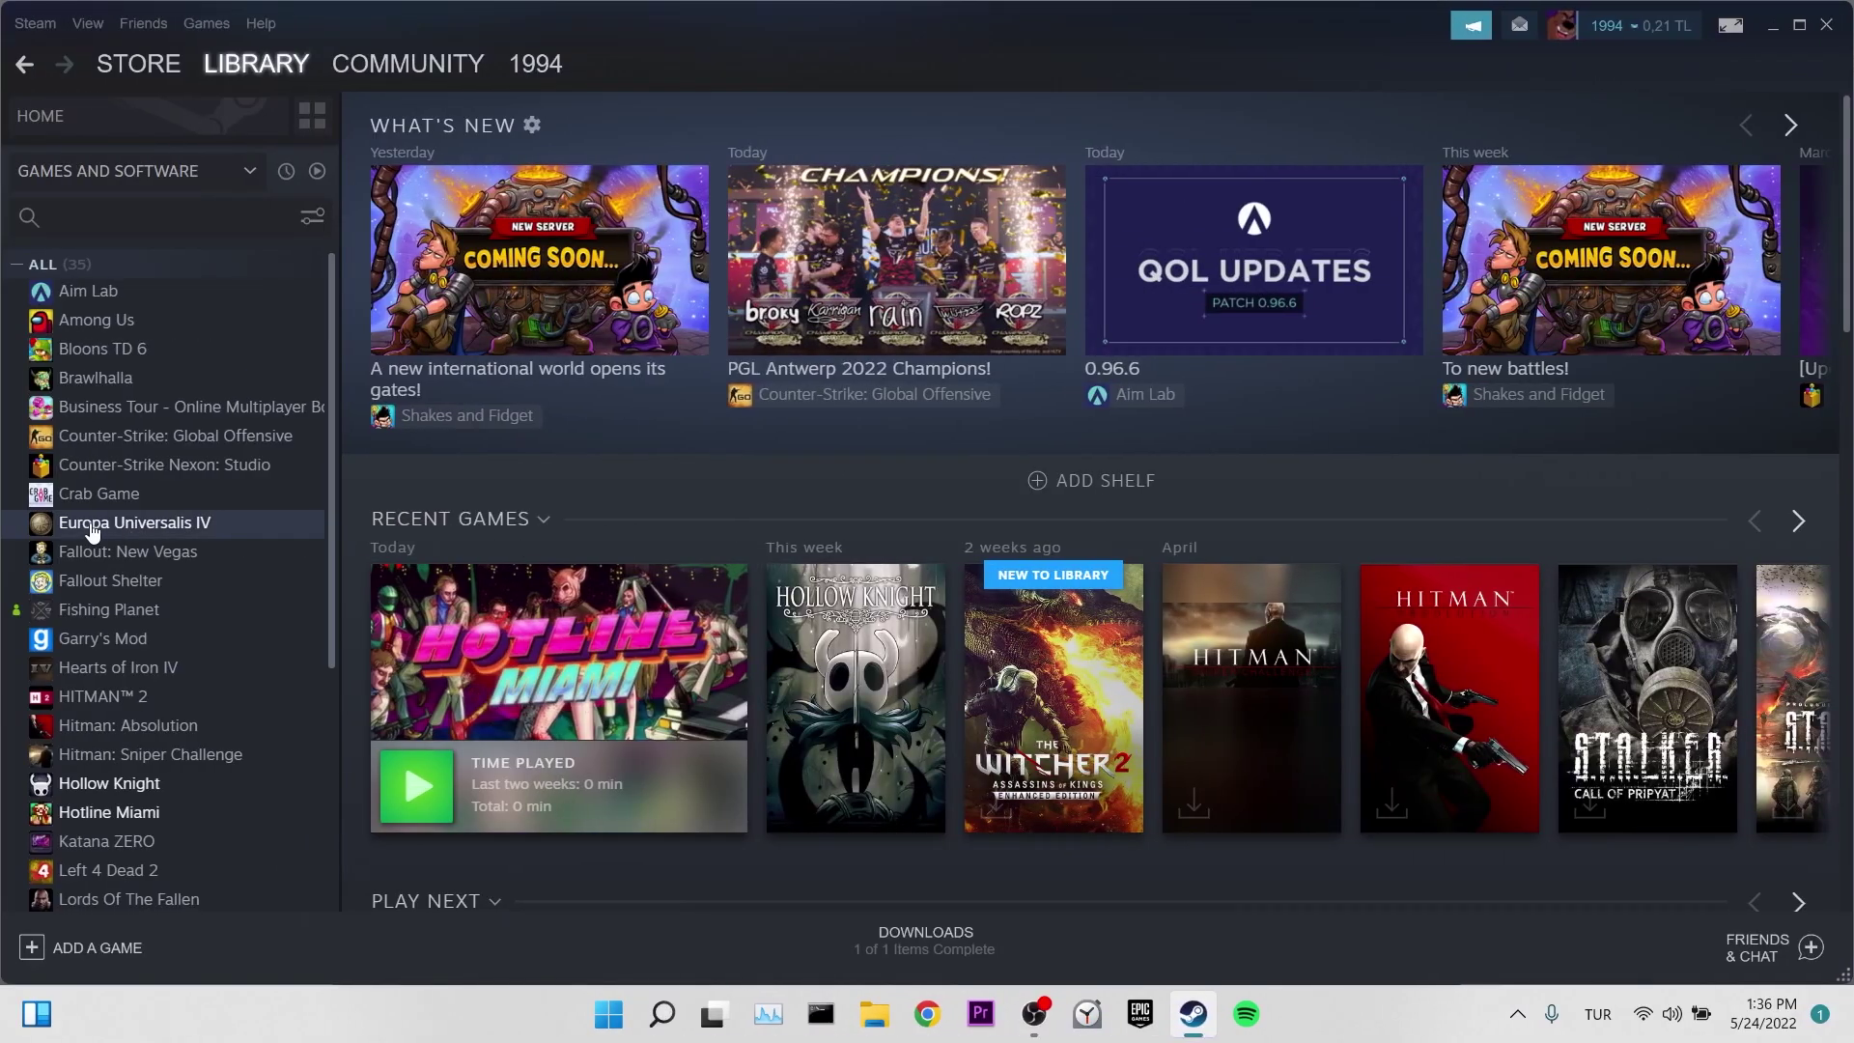
Verify the integrity of the local game files for Europa Universalis IV
click(106, 529)
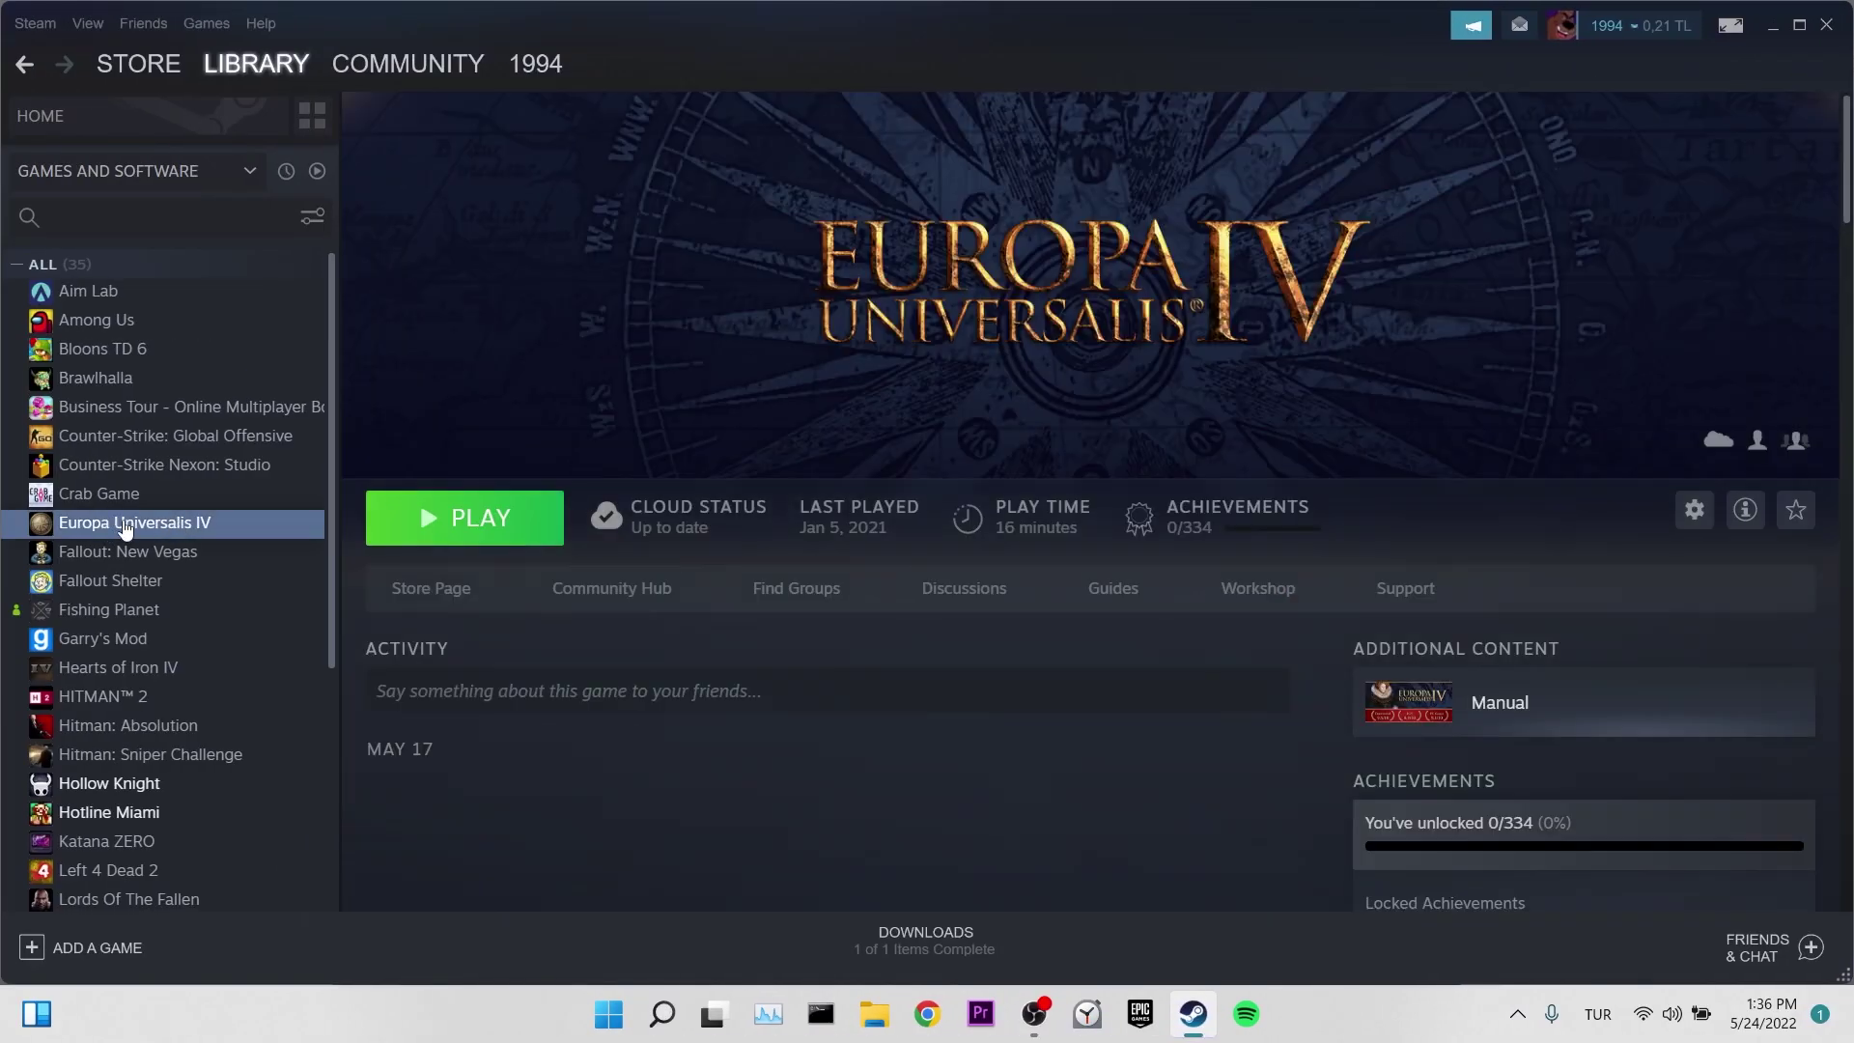
right_click(123, 521)
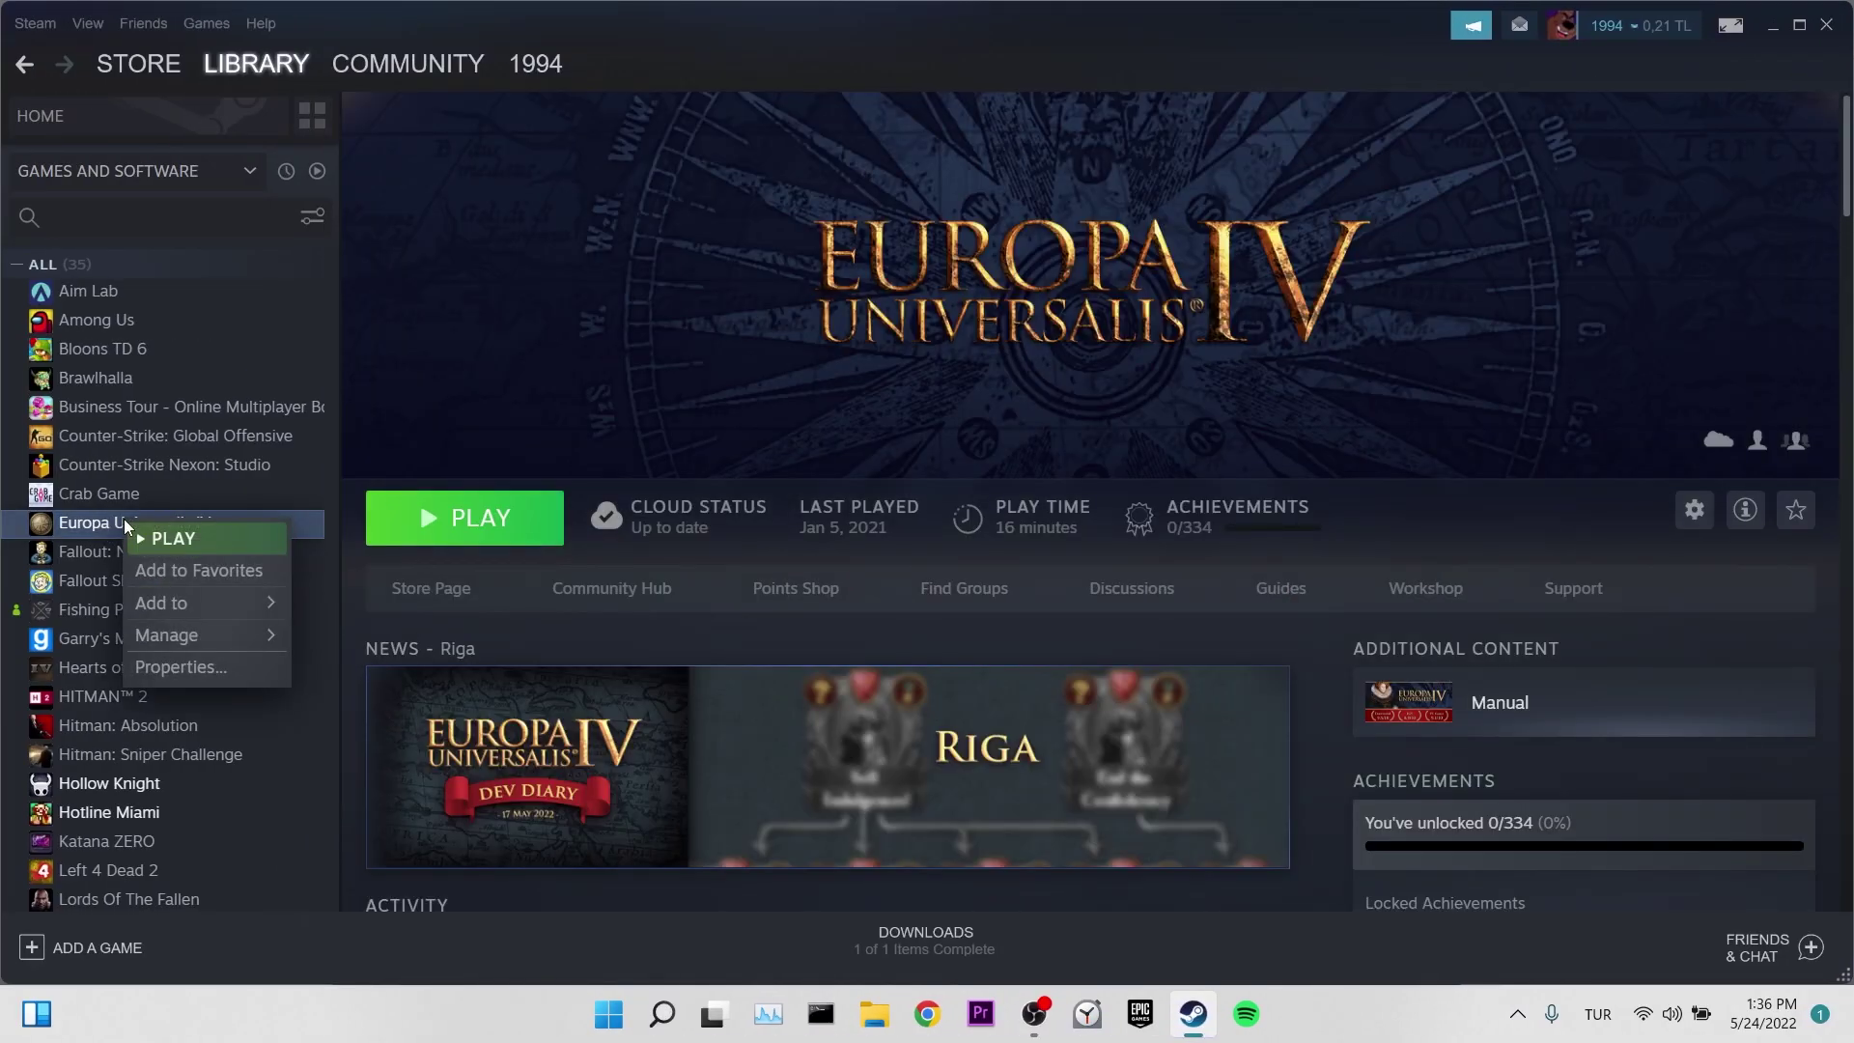
click(181, 668)
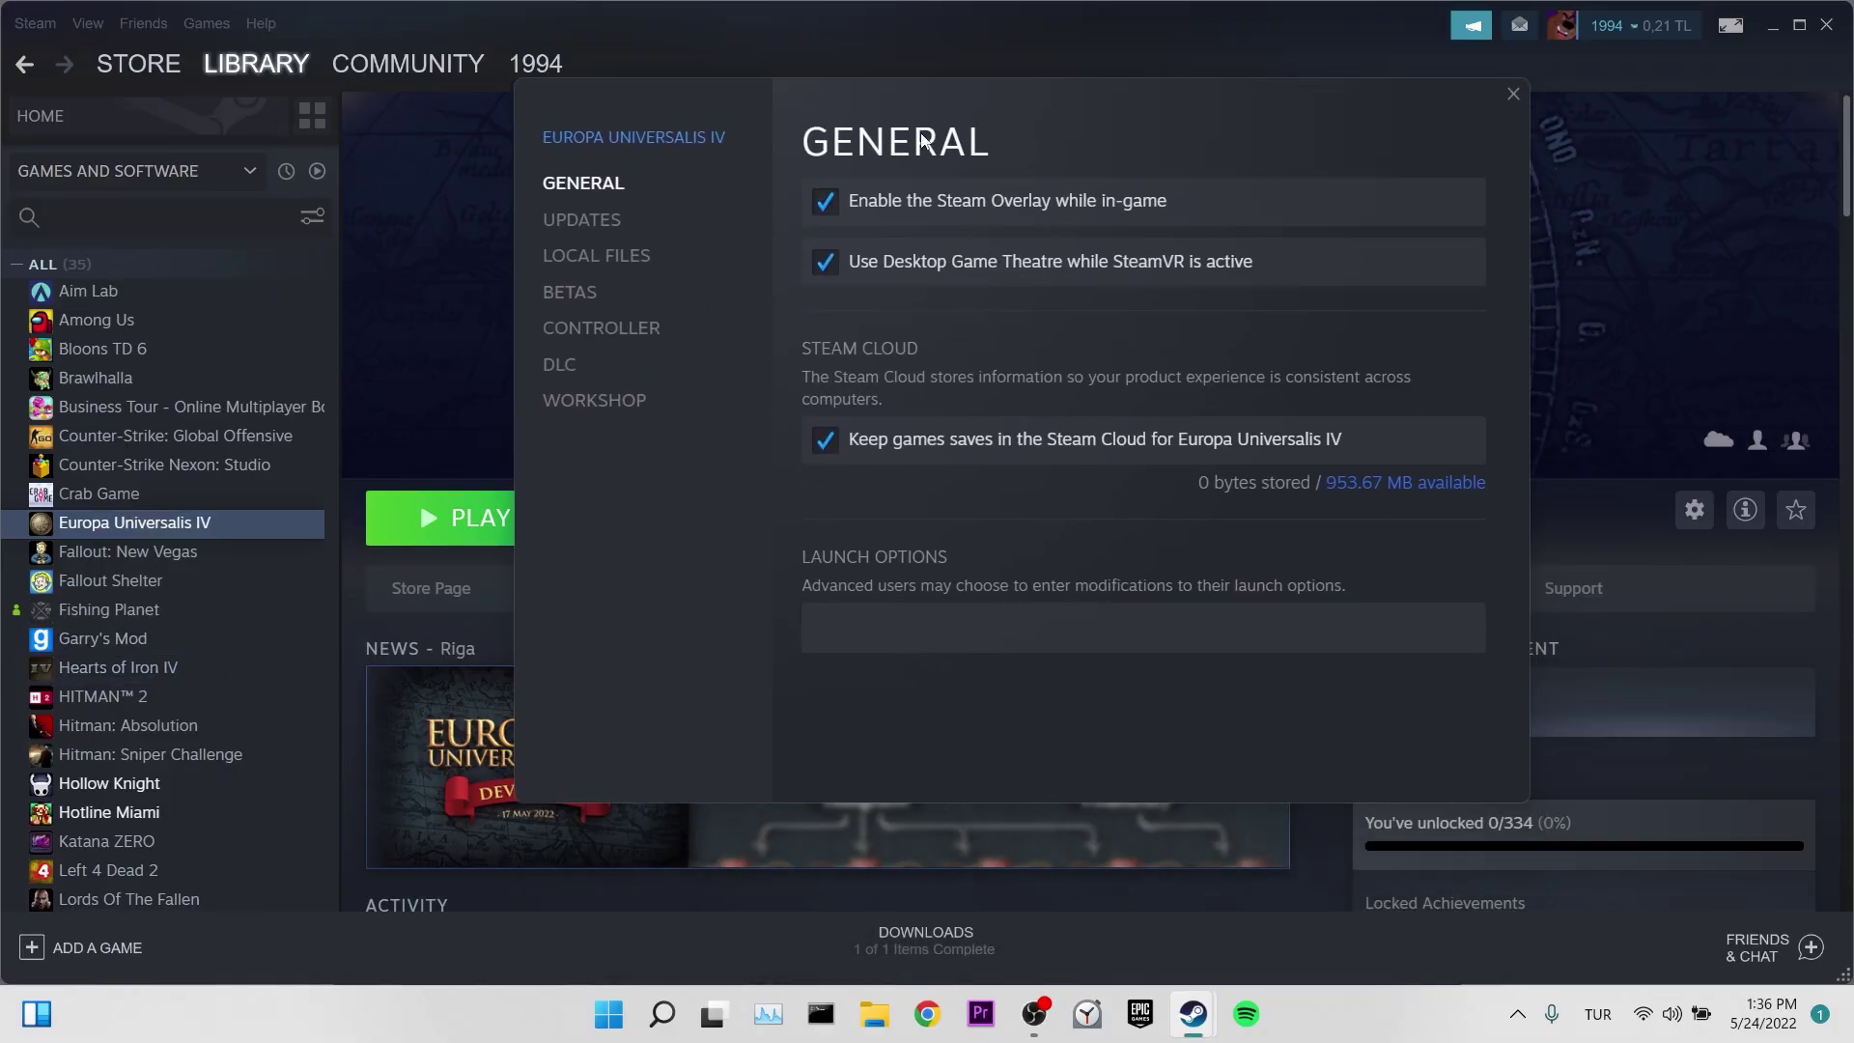
click(597, 270)
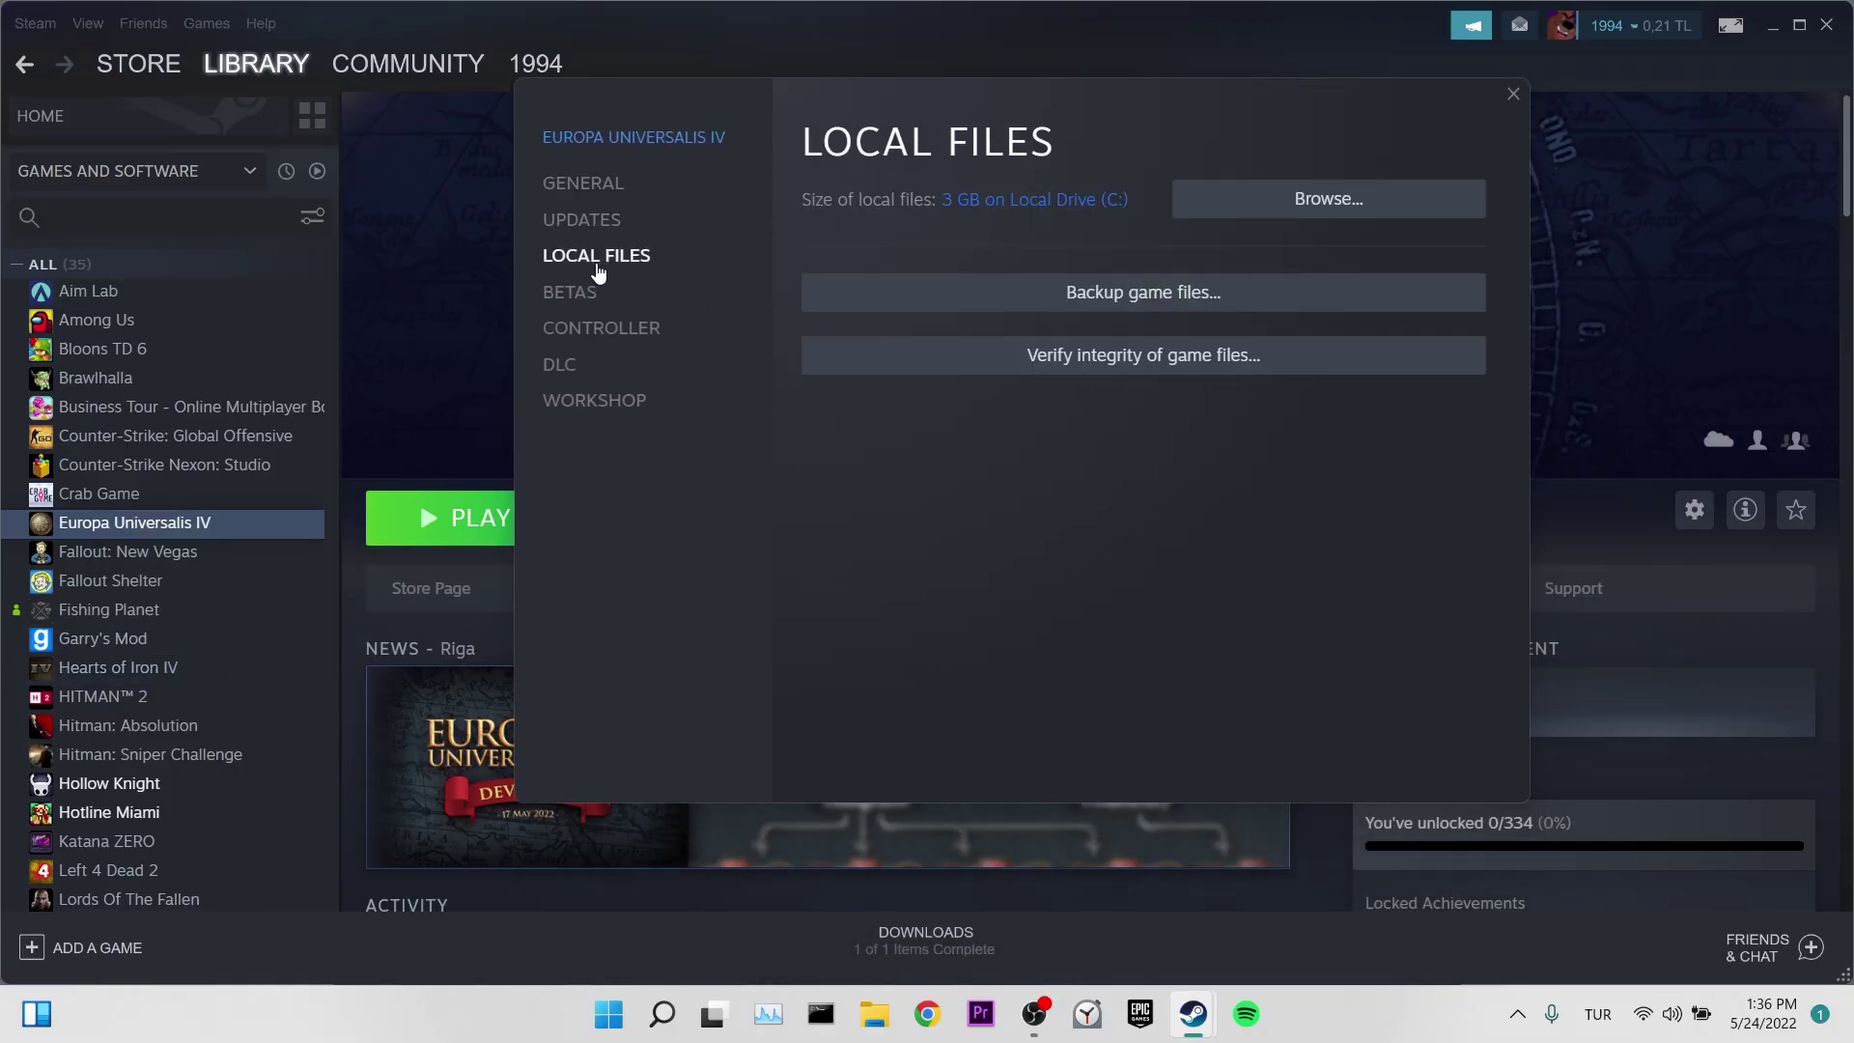
click(1147, 369)
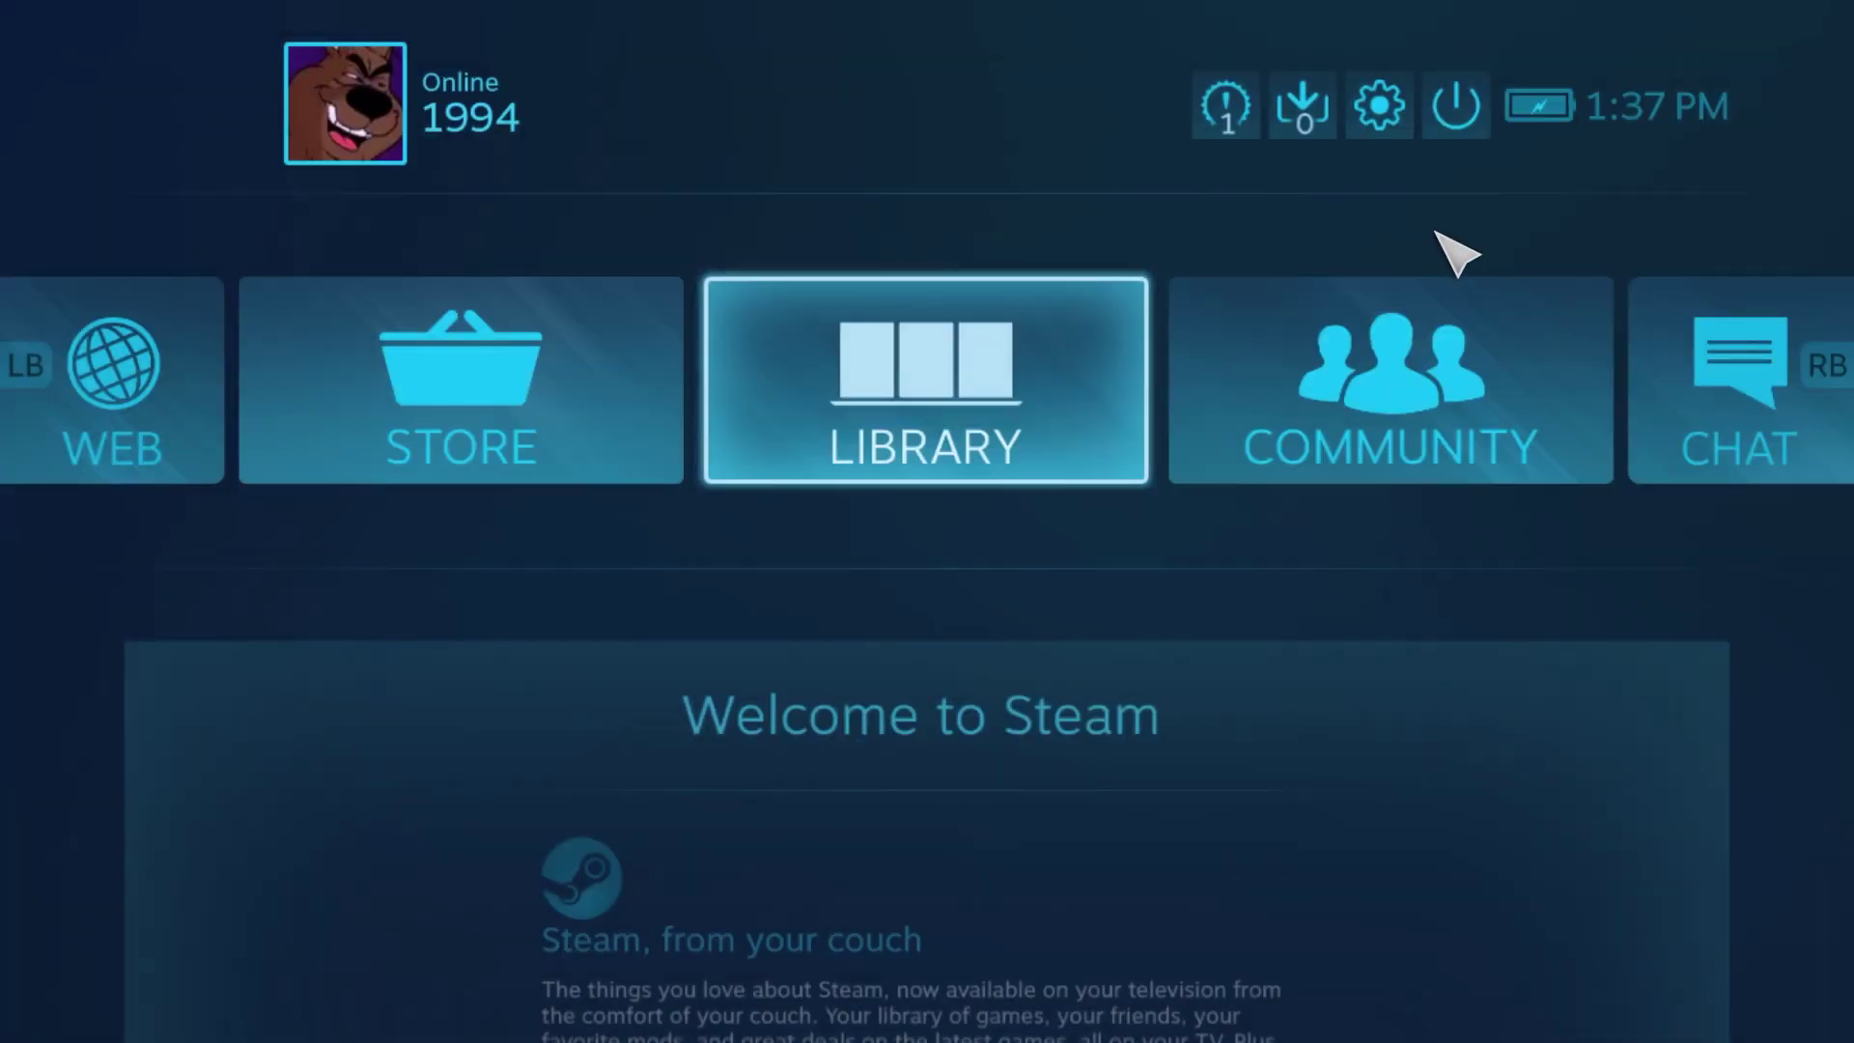
Check the download list in the Big Picture library and exit Big Picture mode
click(1003, 367)
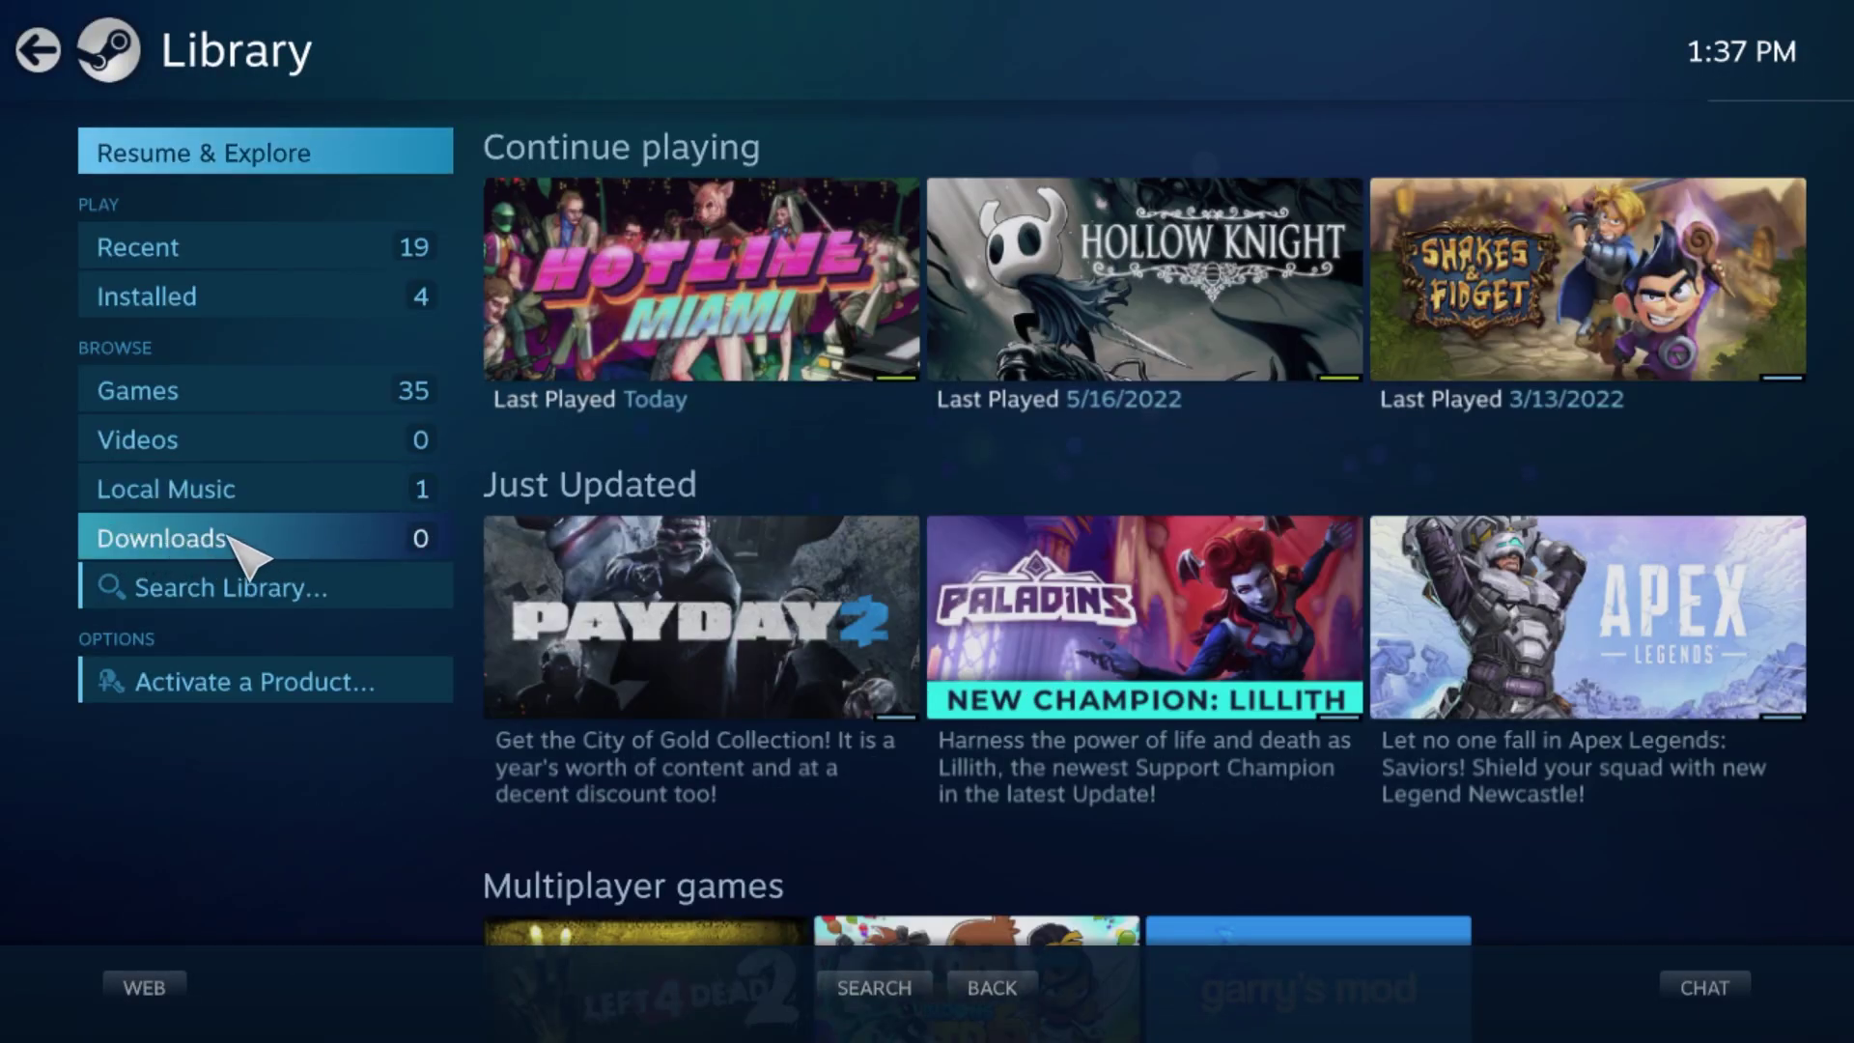
click(230, 537)
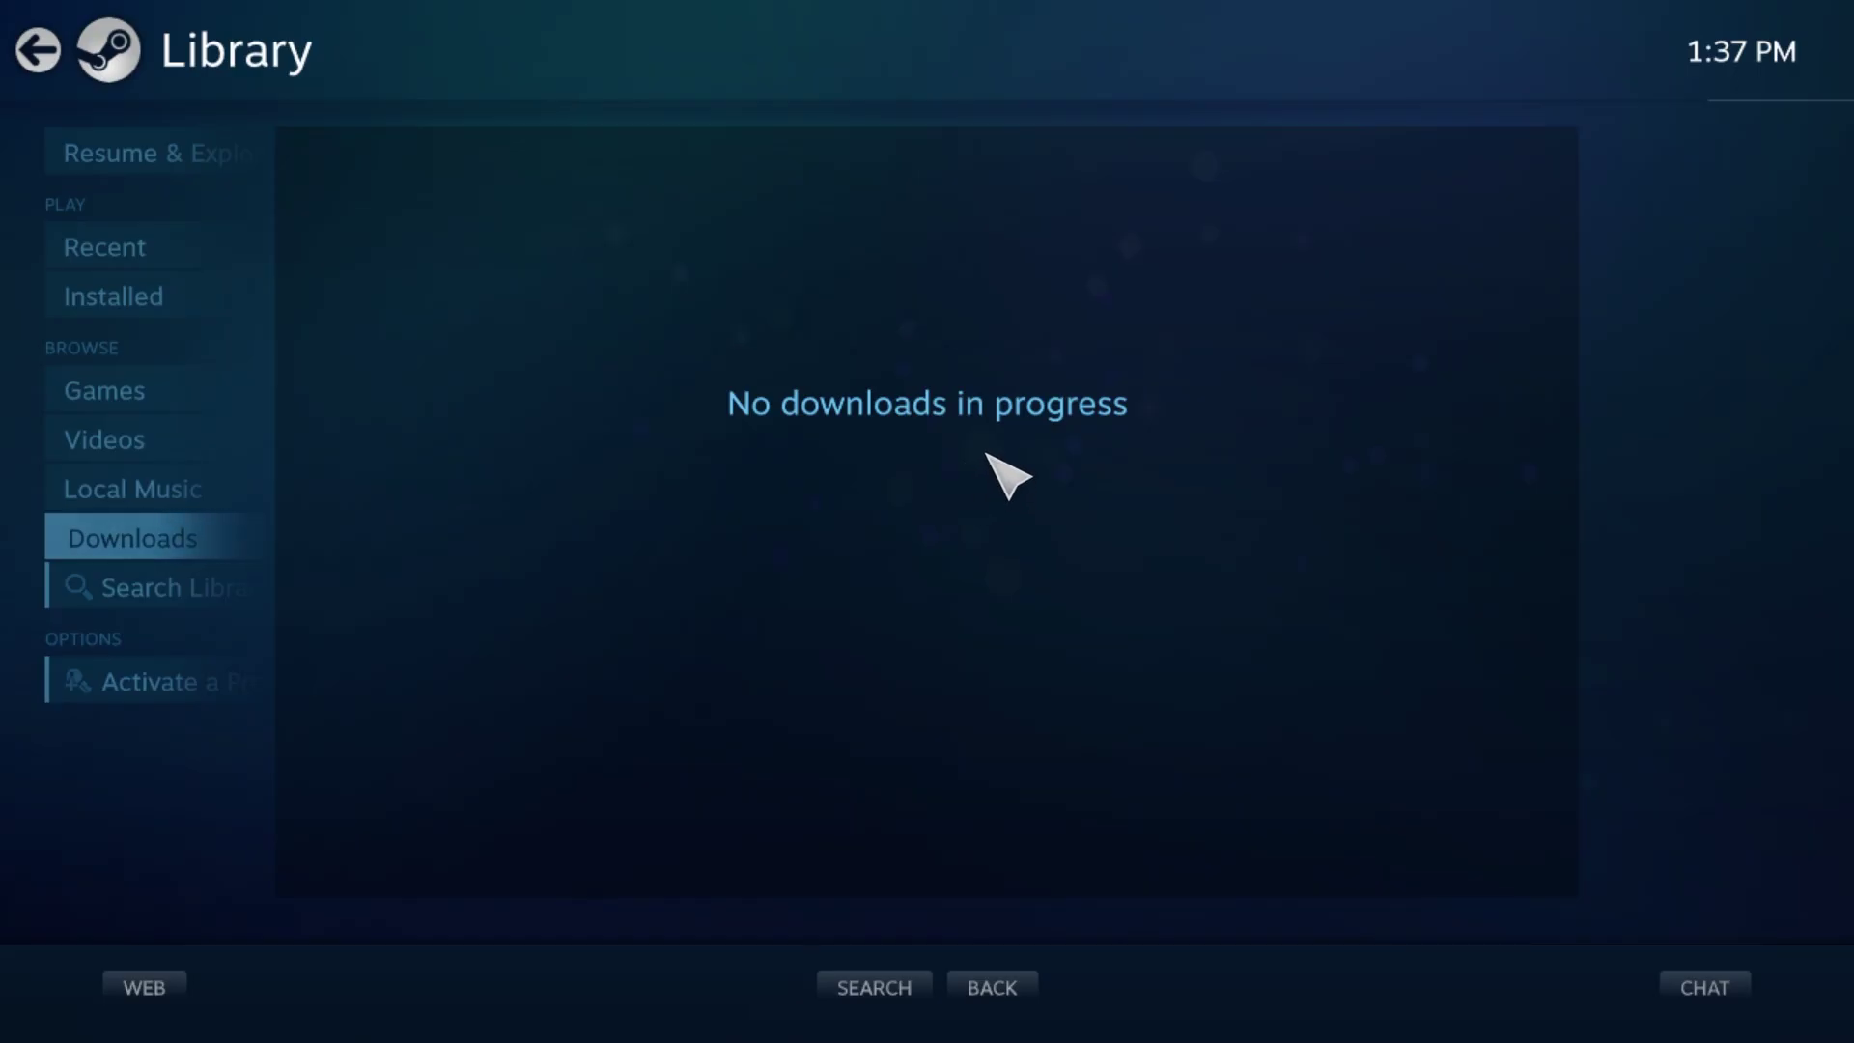
click(29, 48)
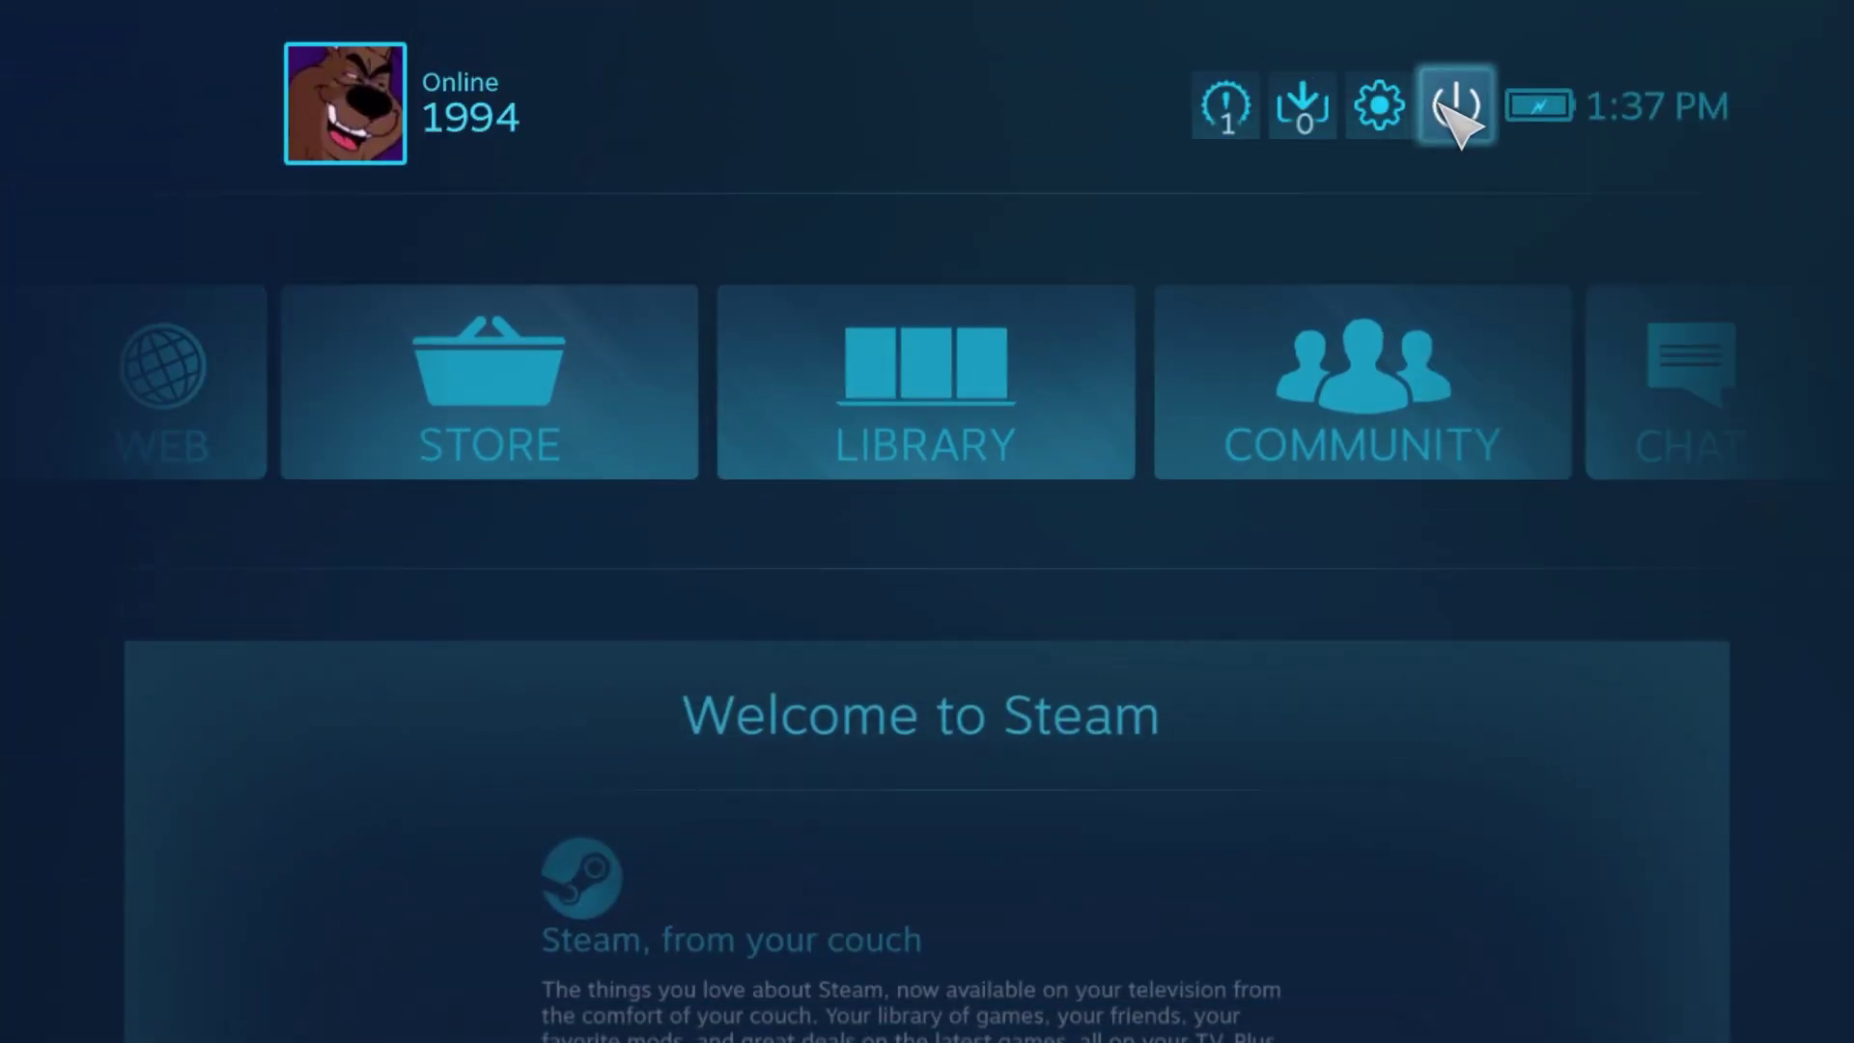
click(1451, 105)
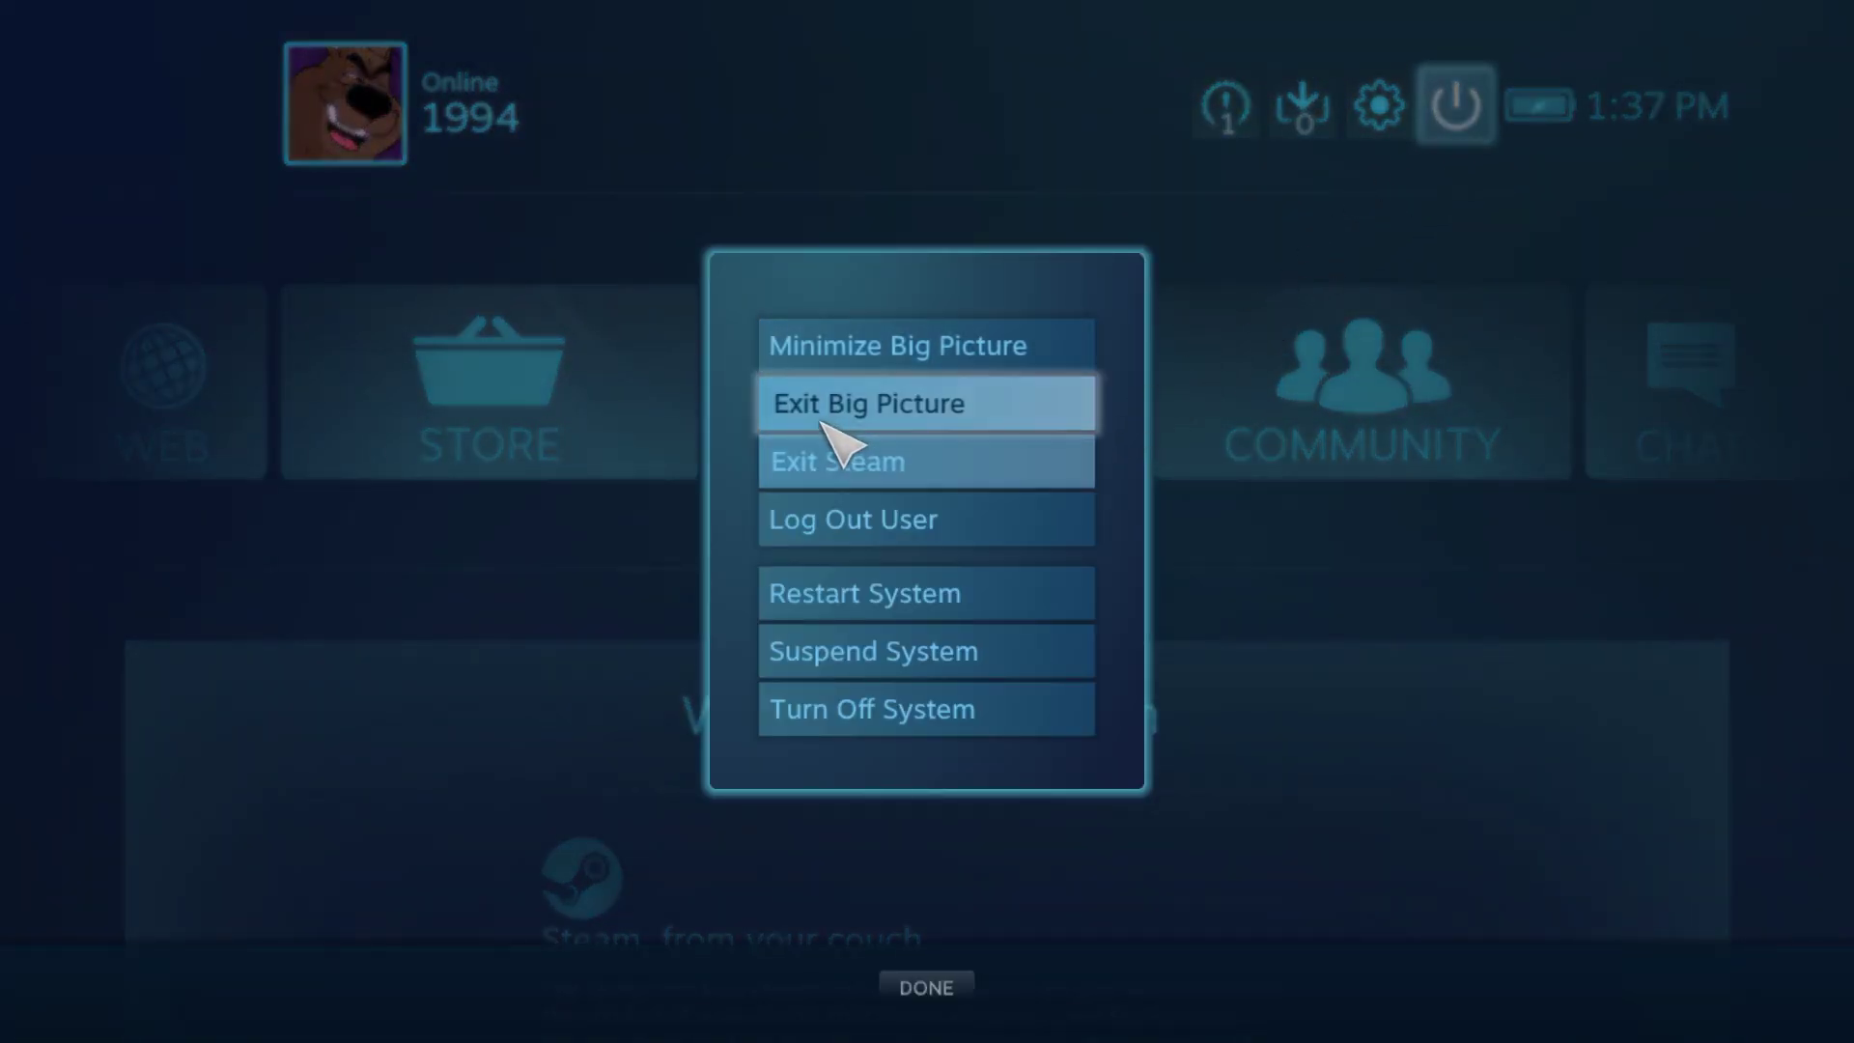
click(894, 411)
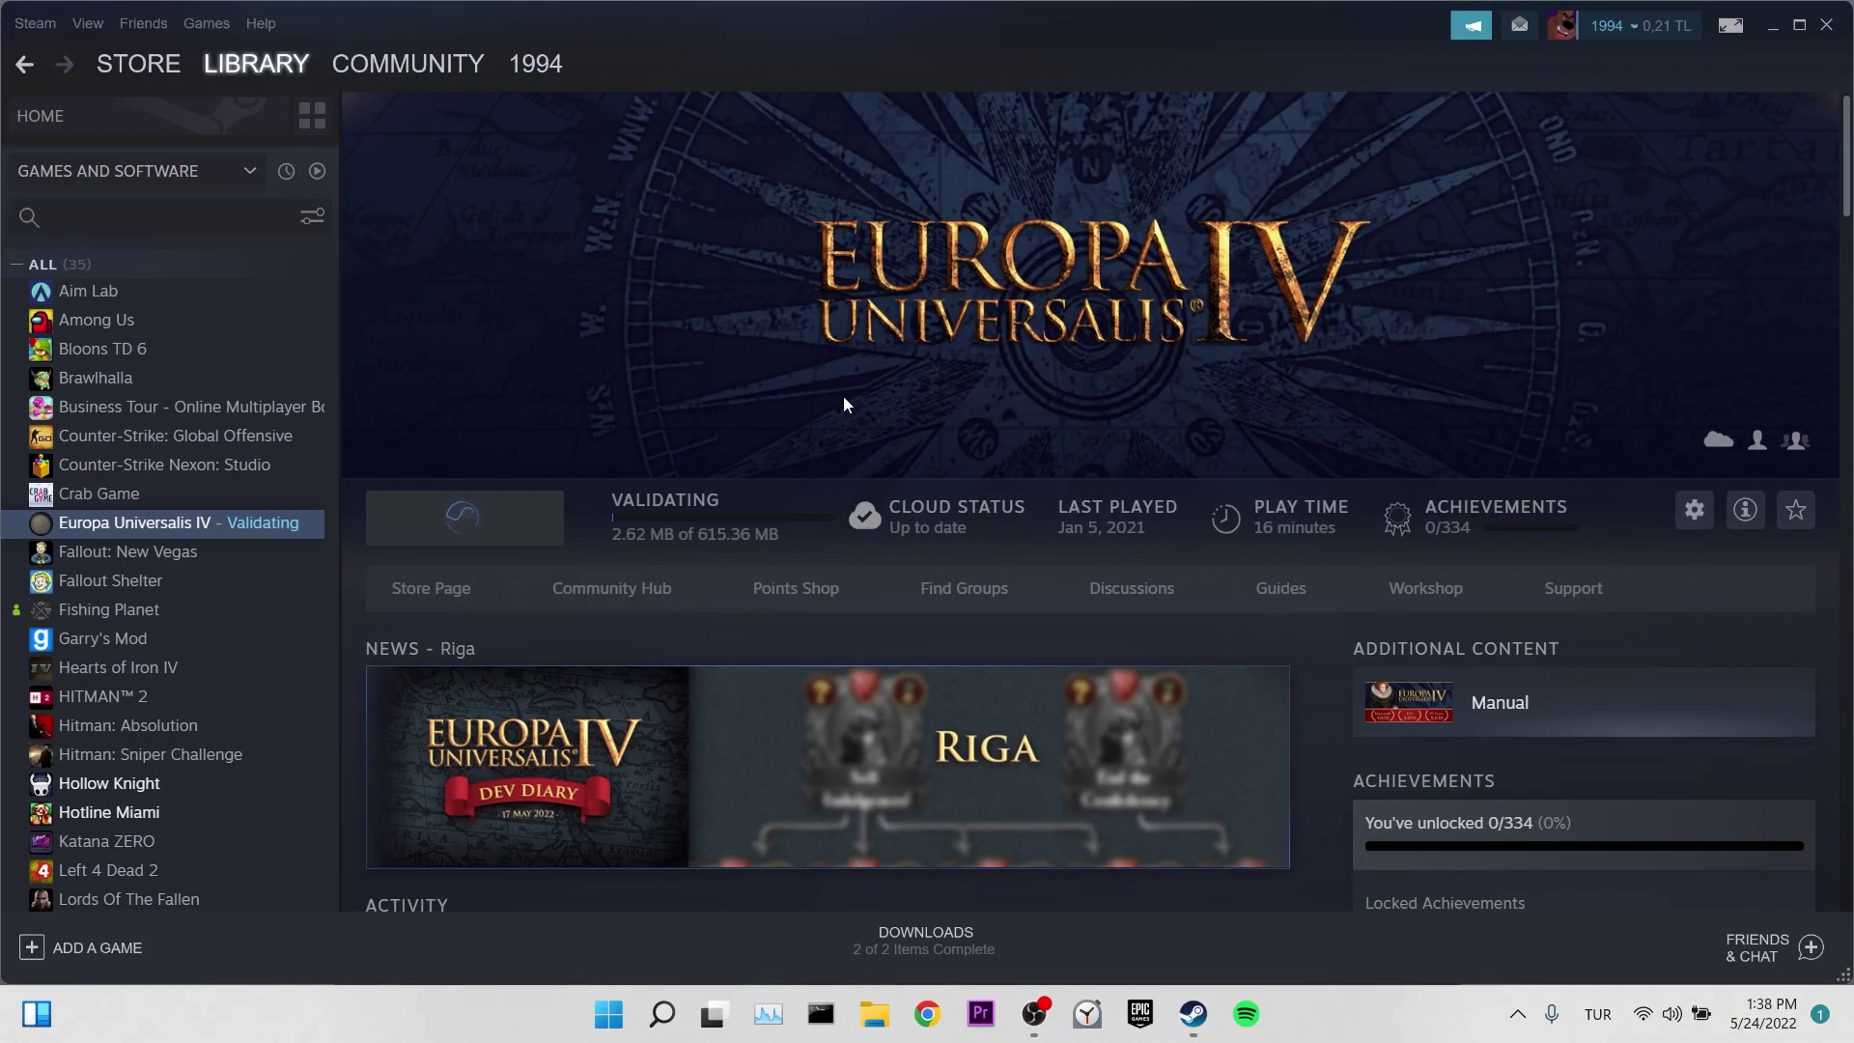
Clear the local download cache in the Steam download settings and agree to continue
click(35, 25)
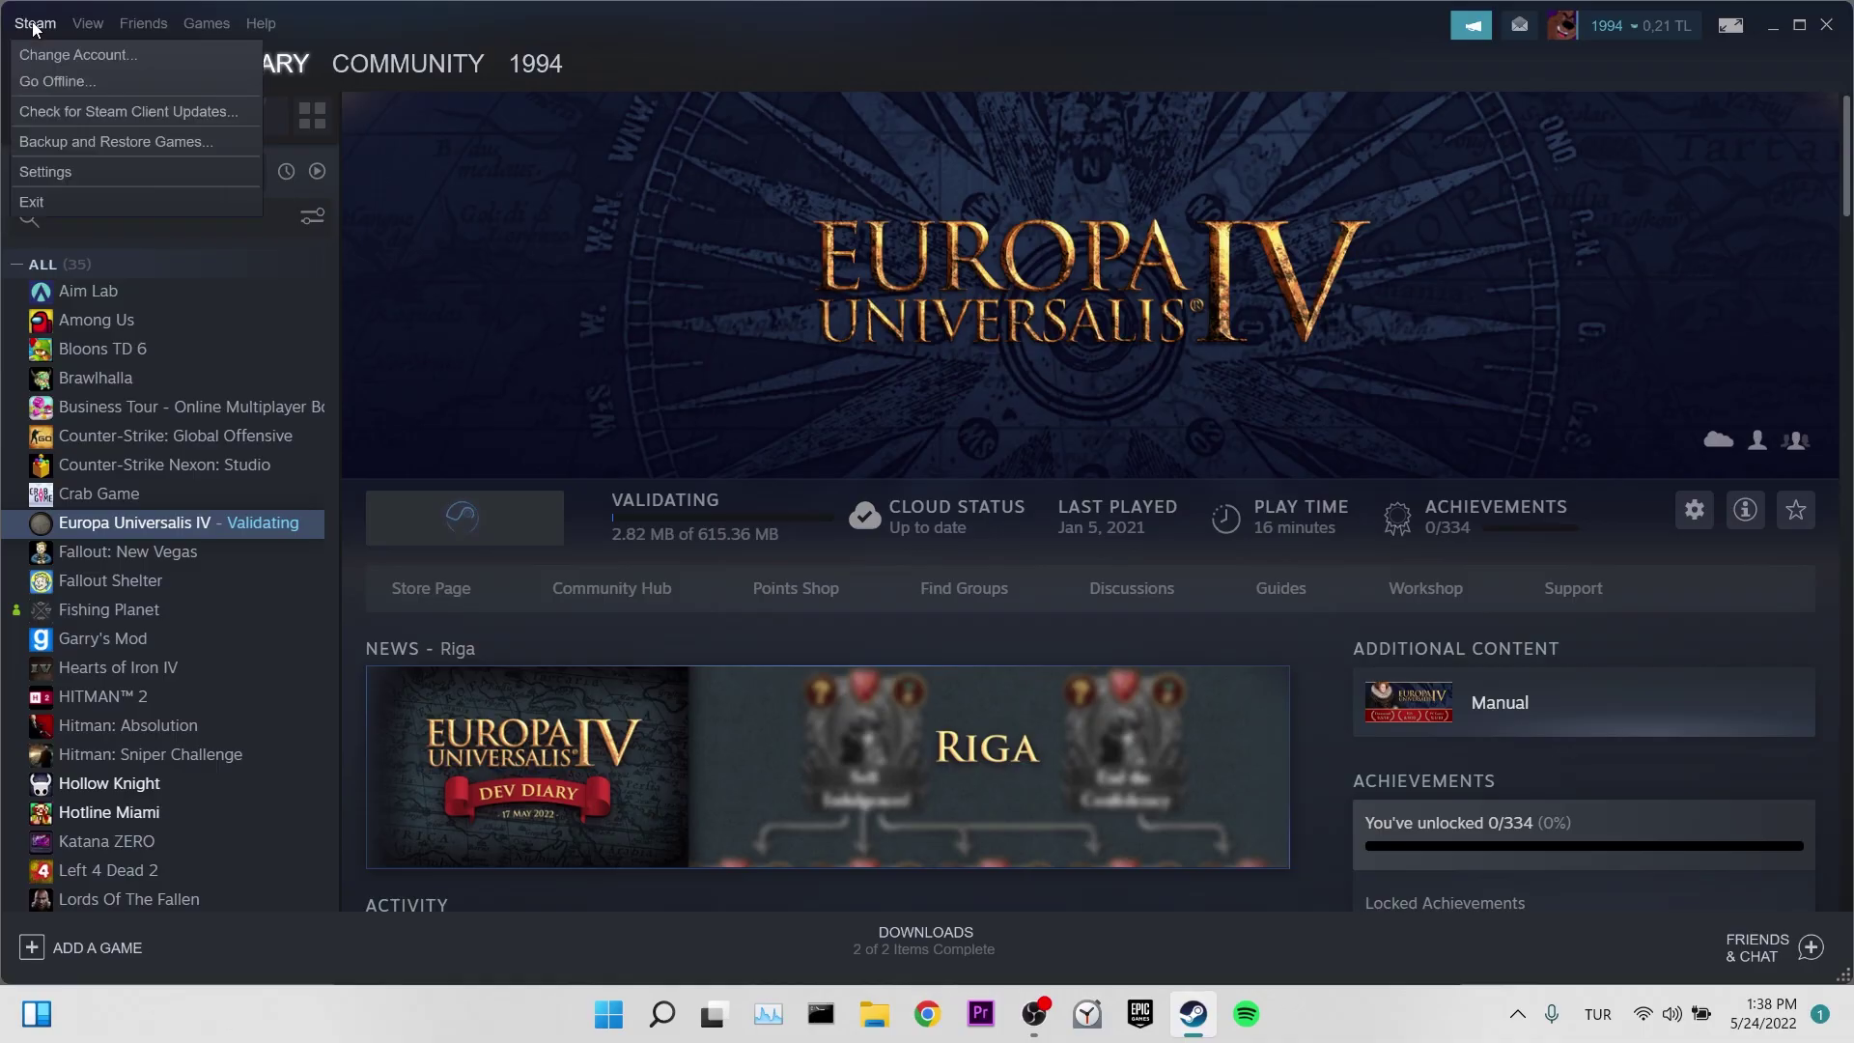
click(51, 176)
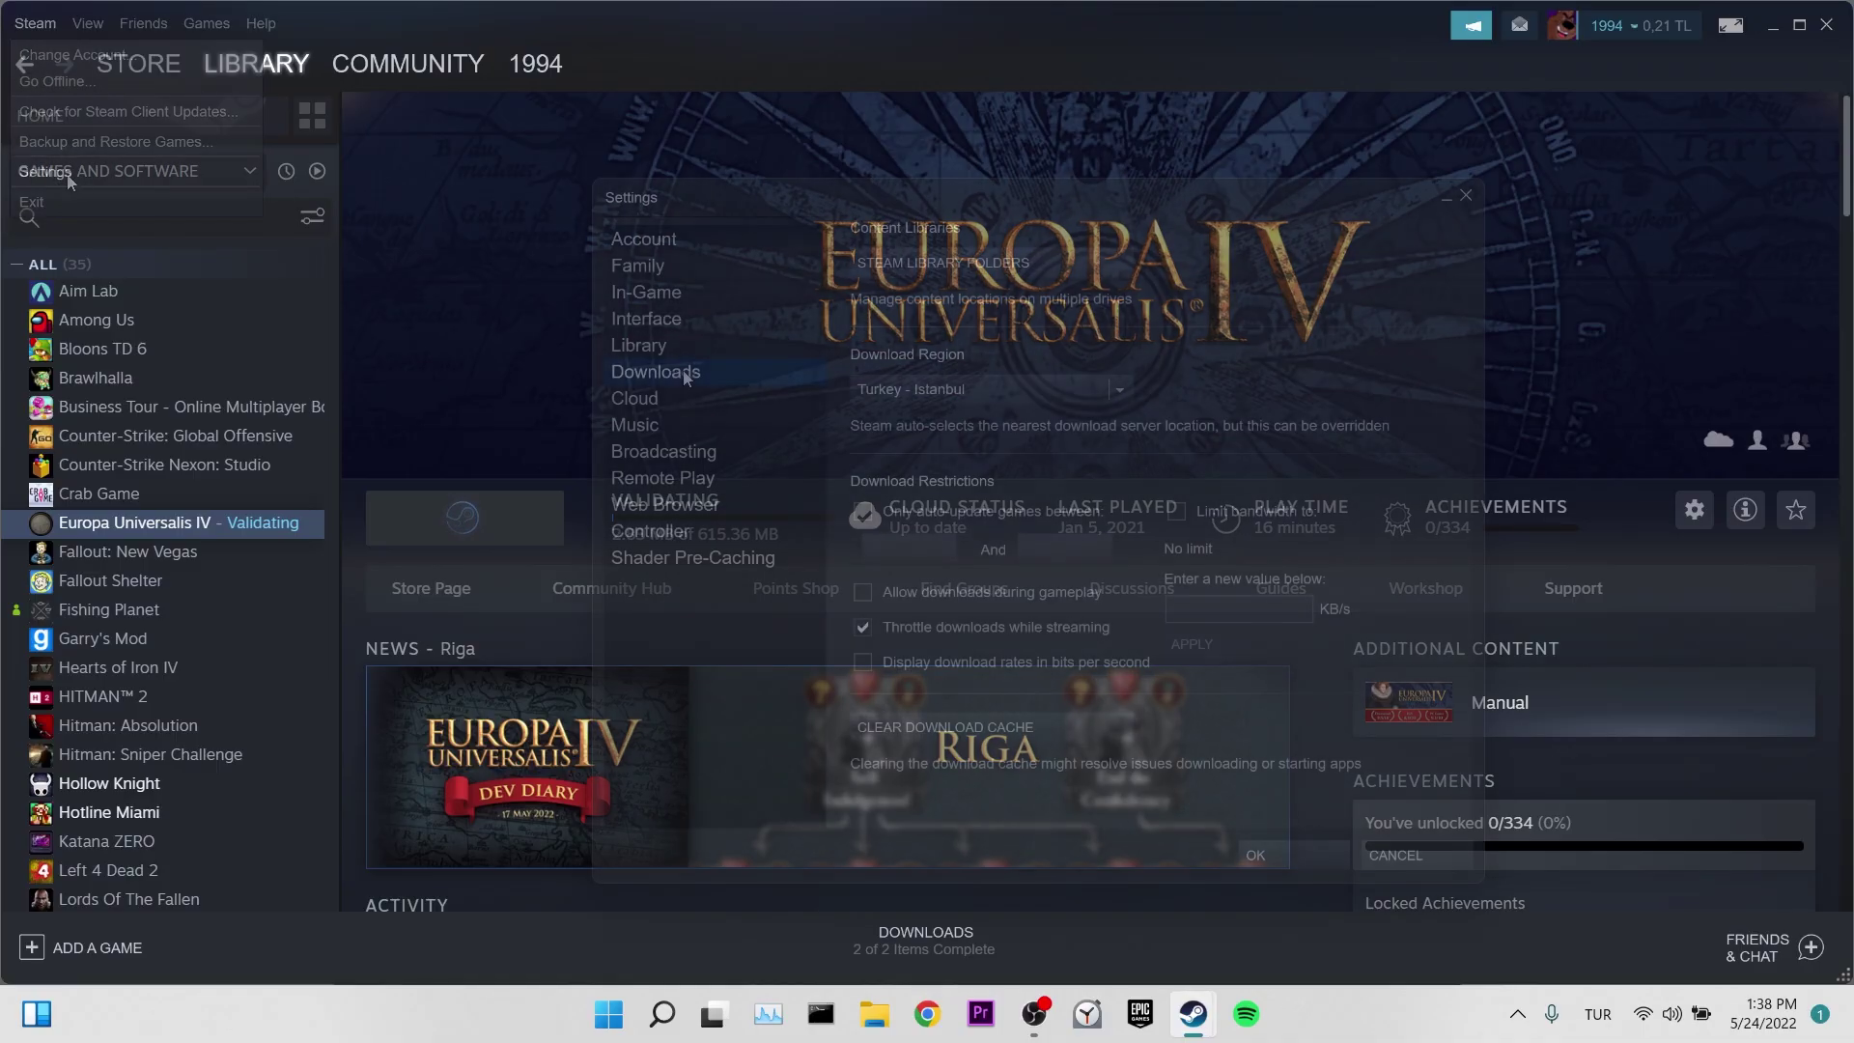
click(618, 371)
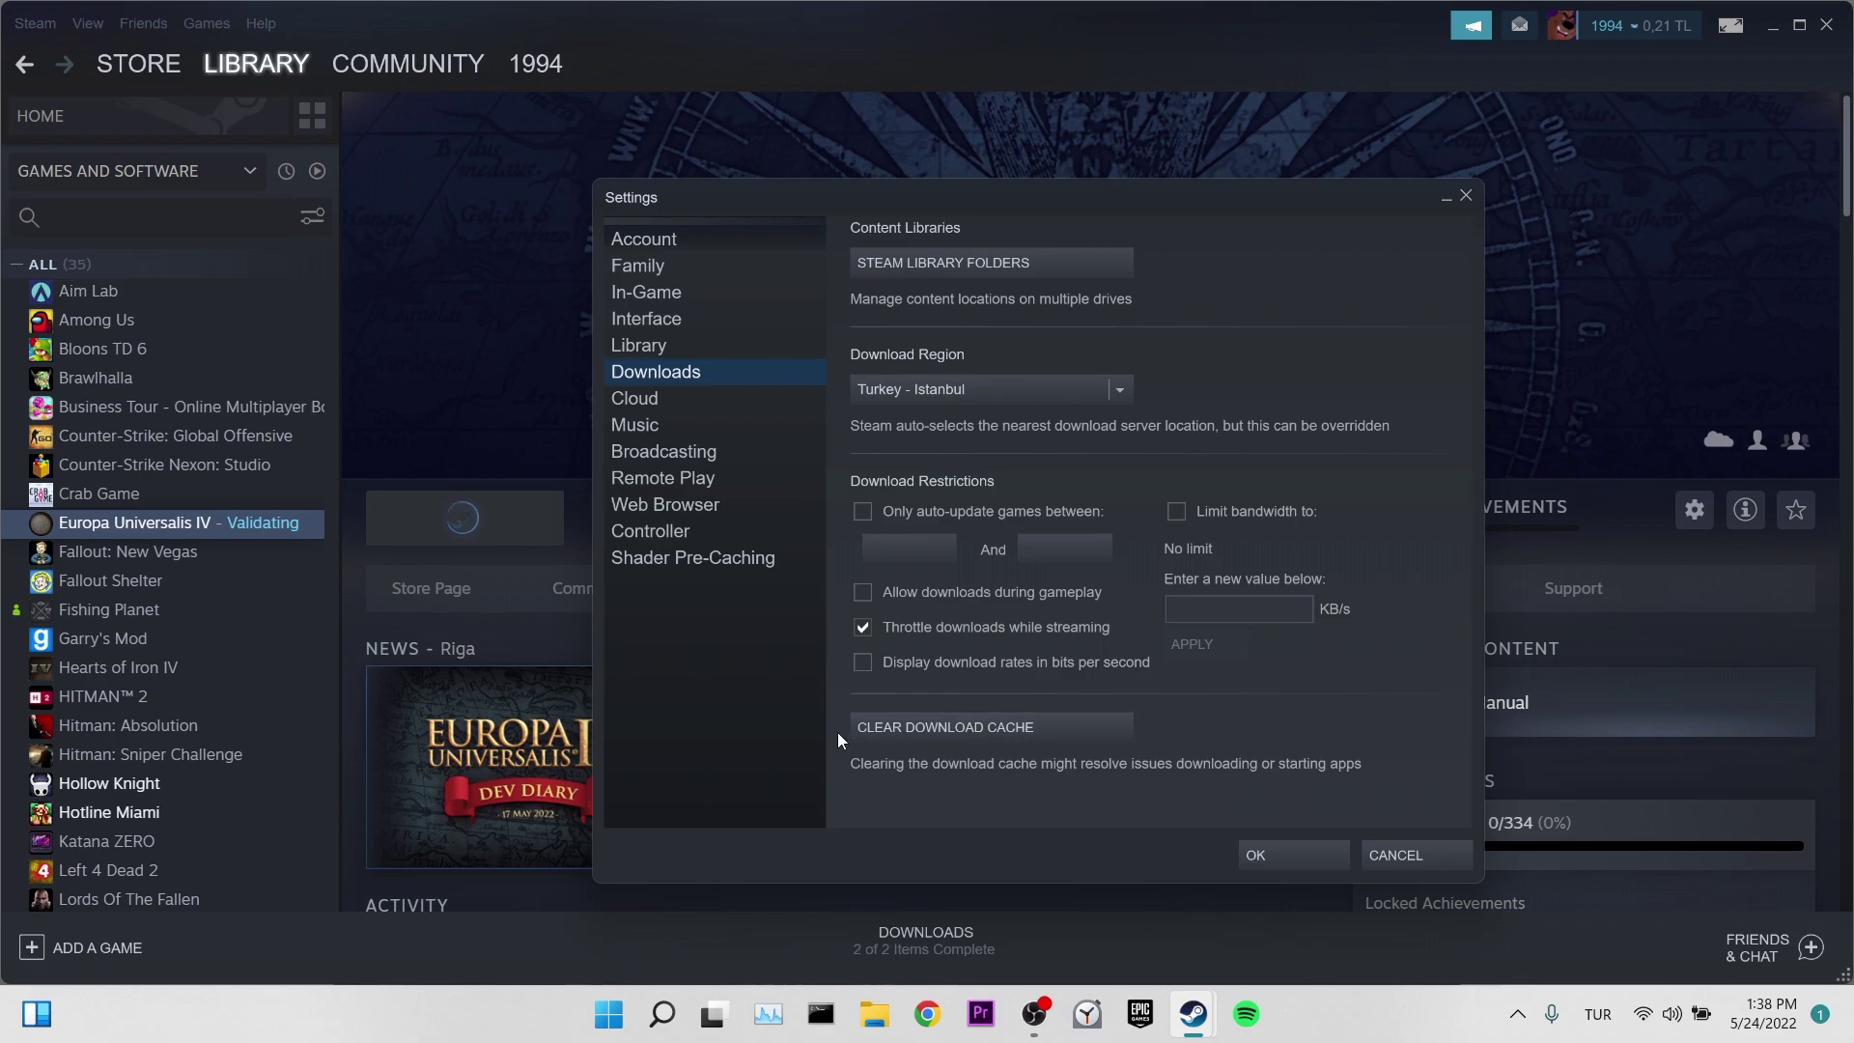
click(912, 732)
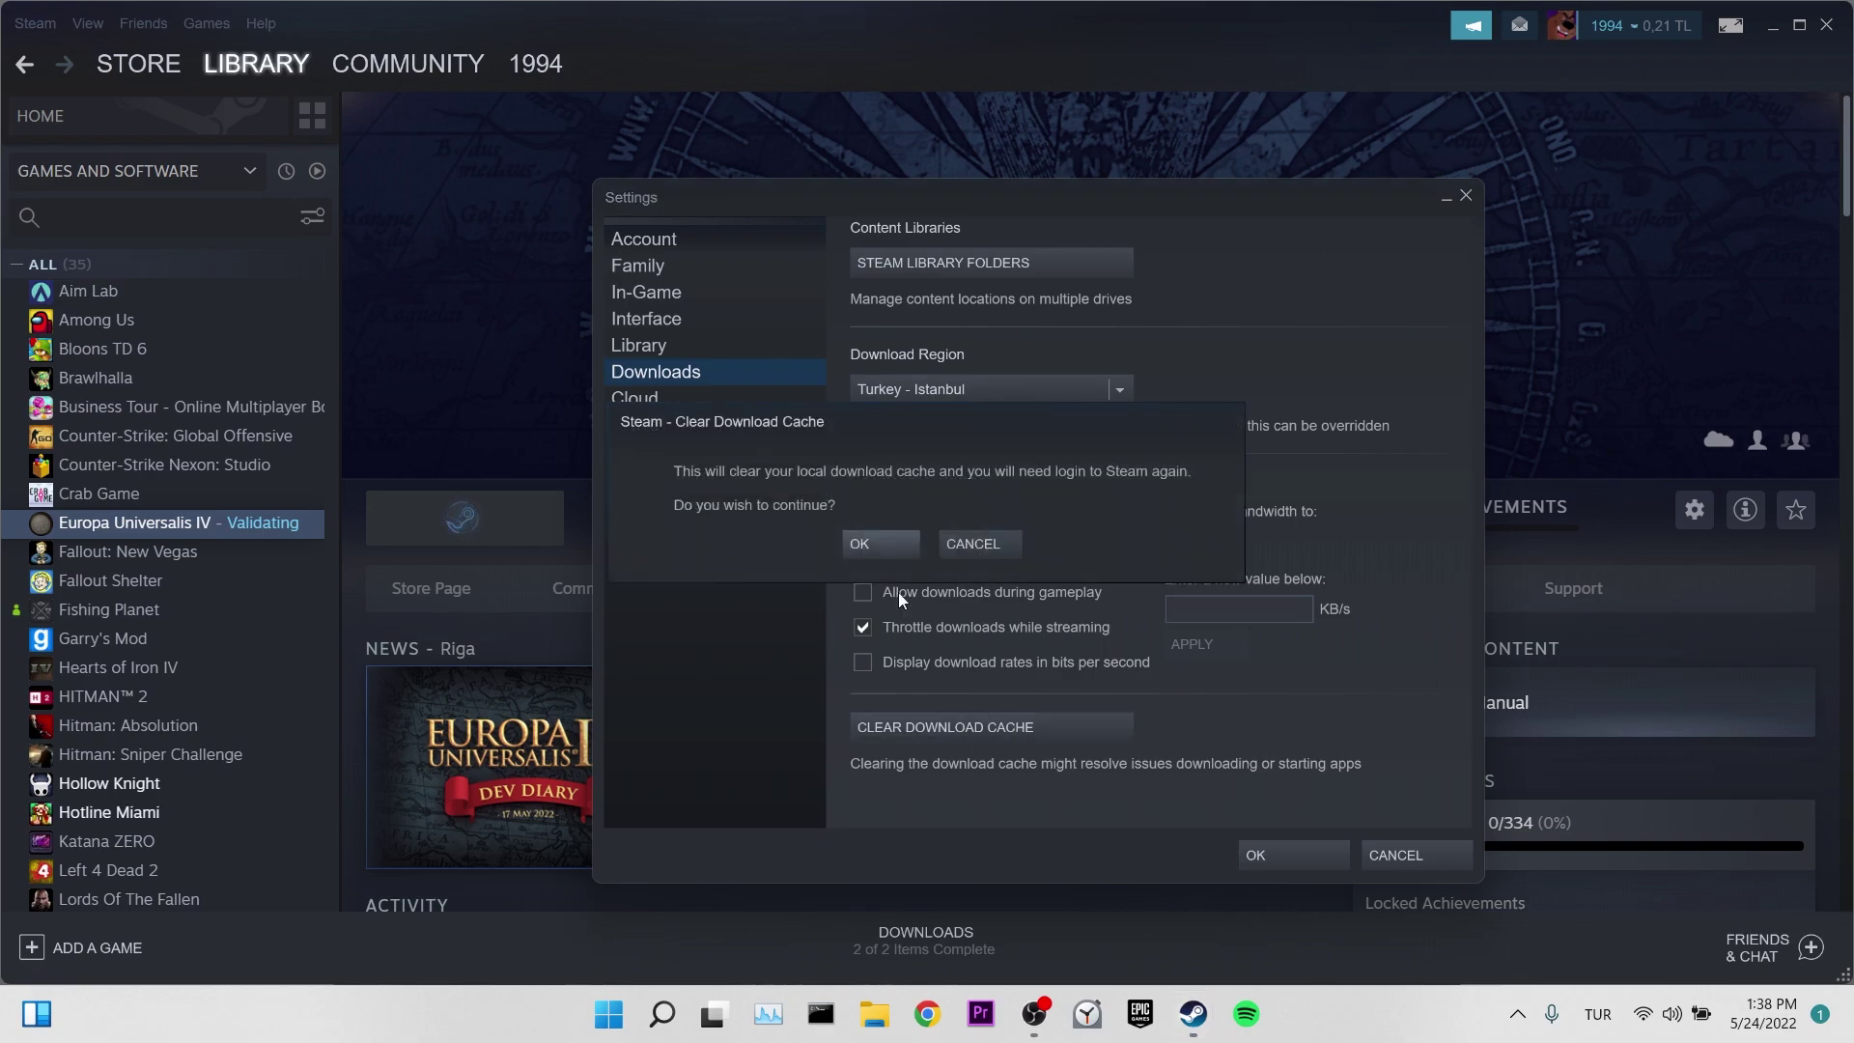
click(862, 544)
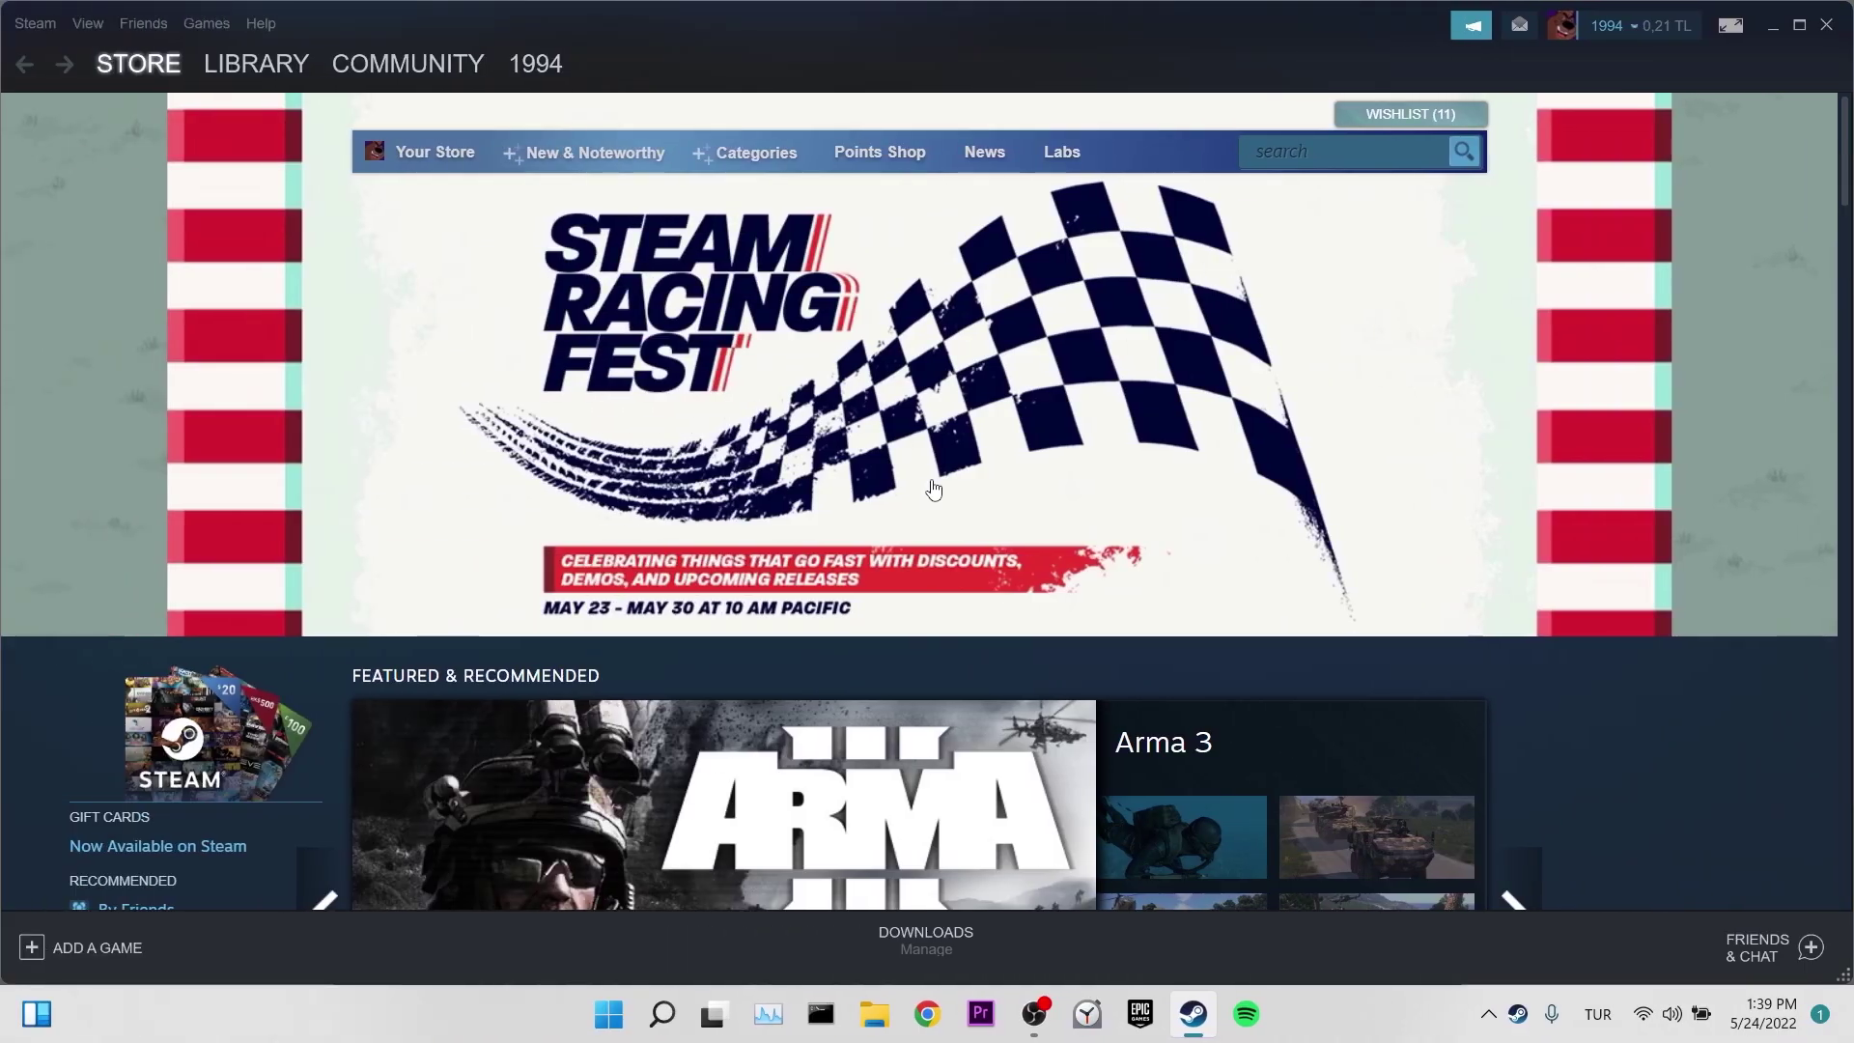
Set the account's beta participation to "NONE - Opt out of all beta programs" and save the Steam settings
mouse_move(98, 75)
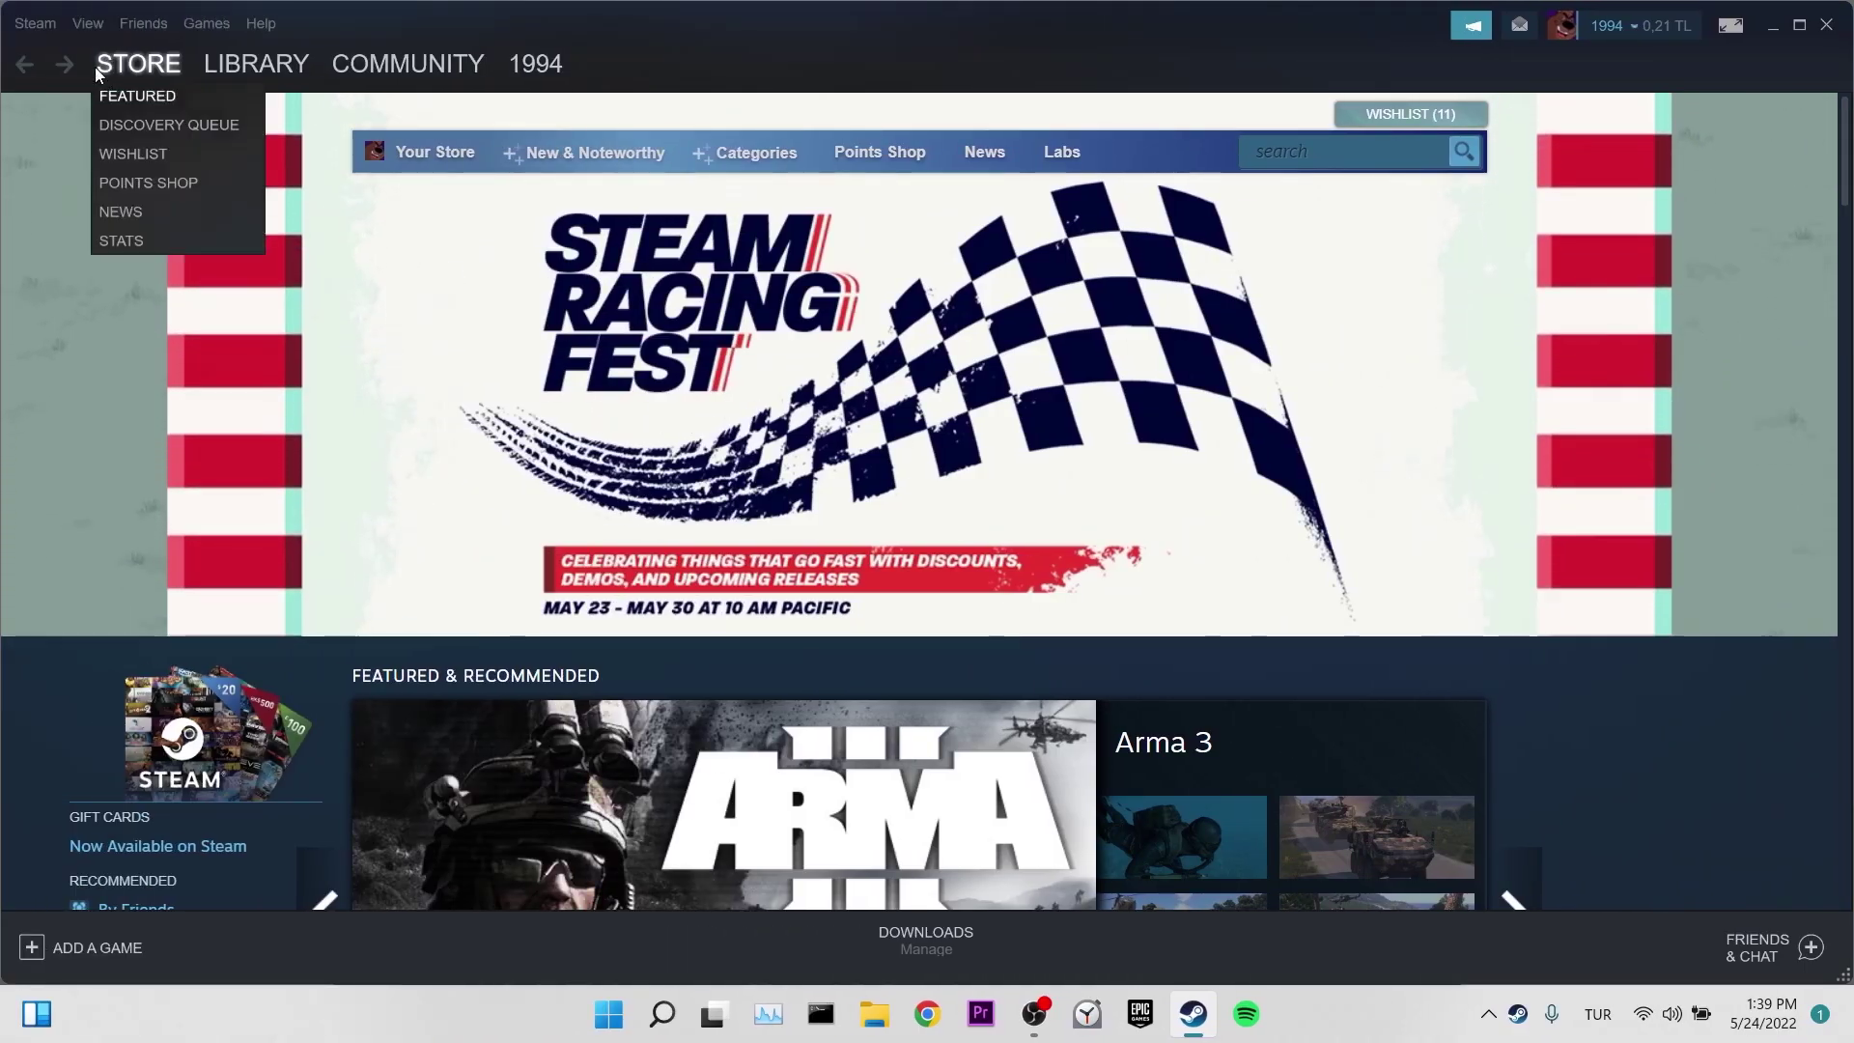
click(35, 23)
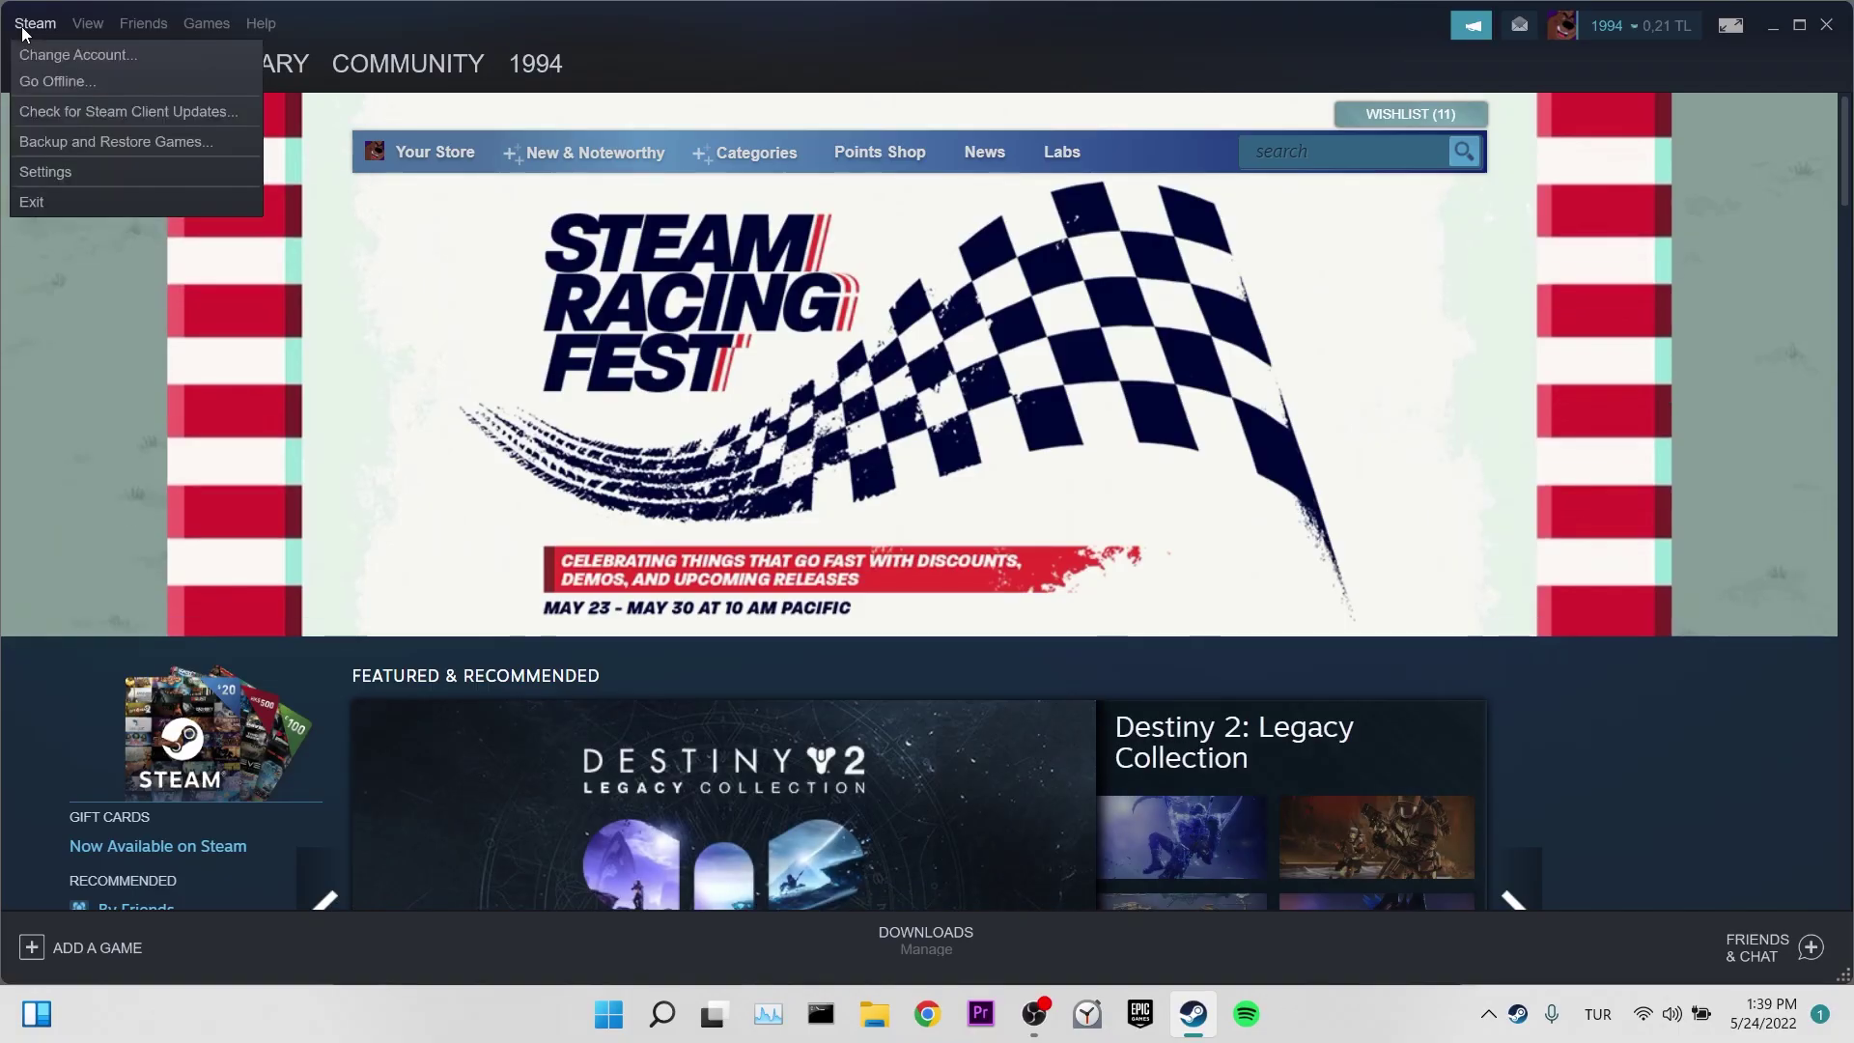
click(46, 176)
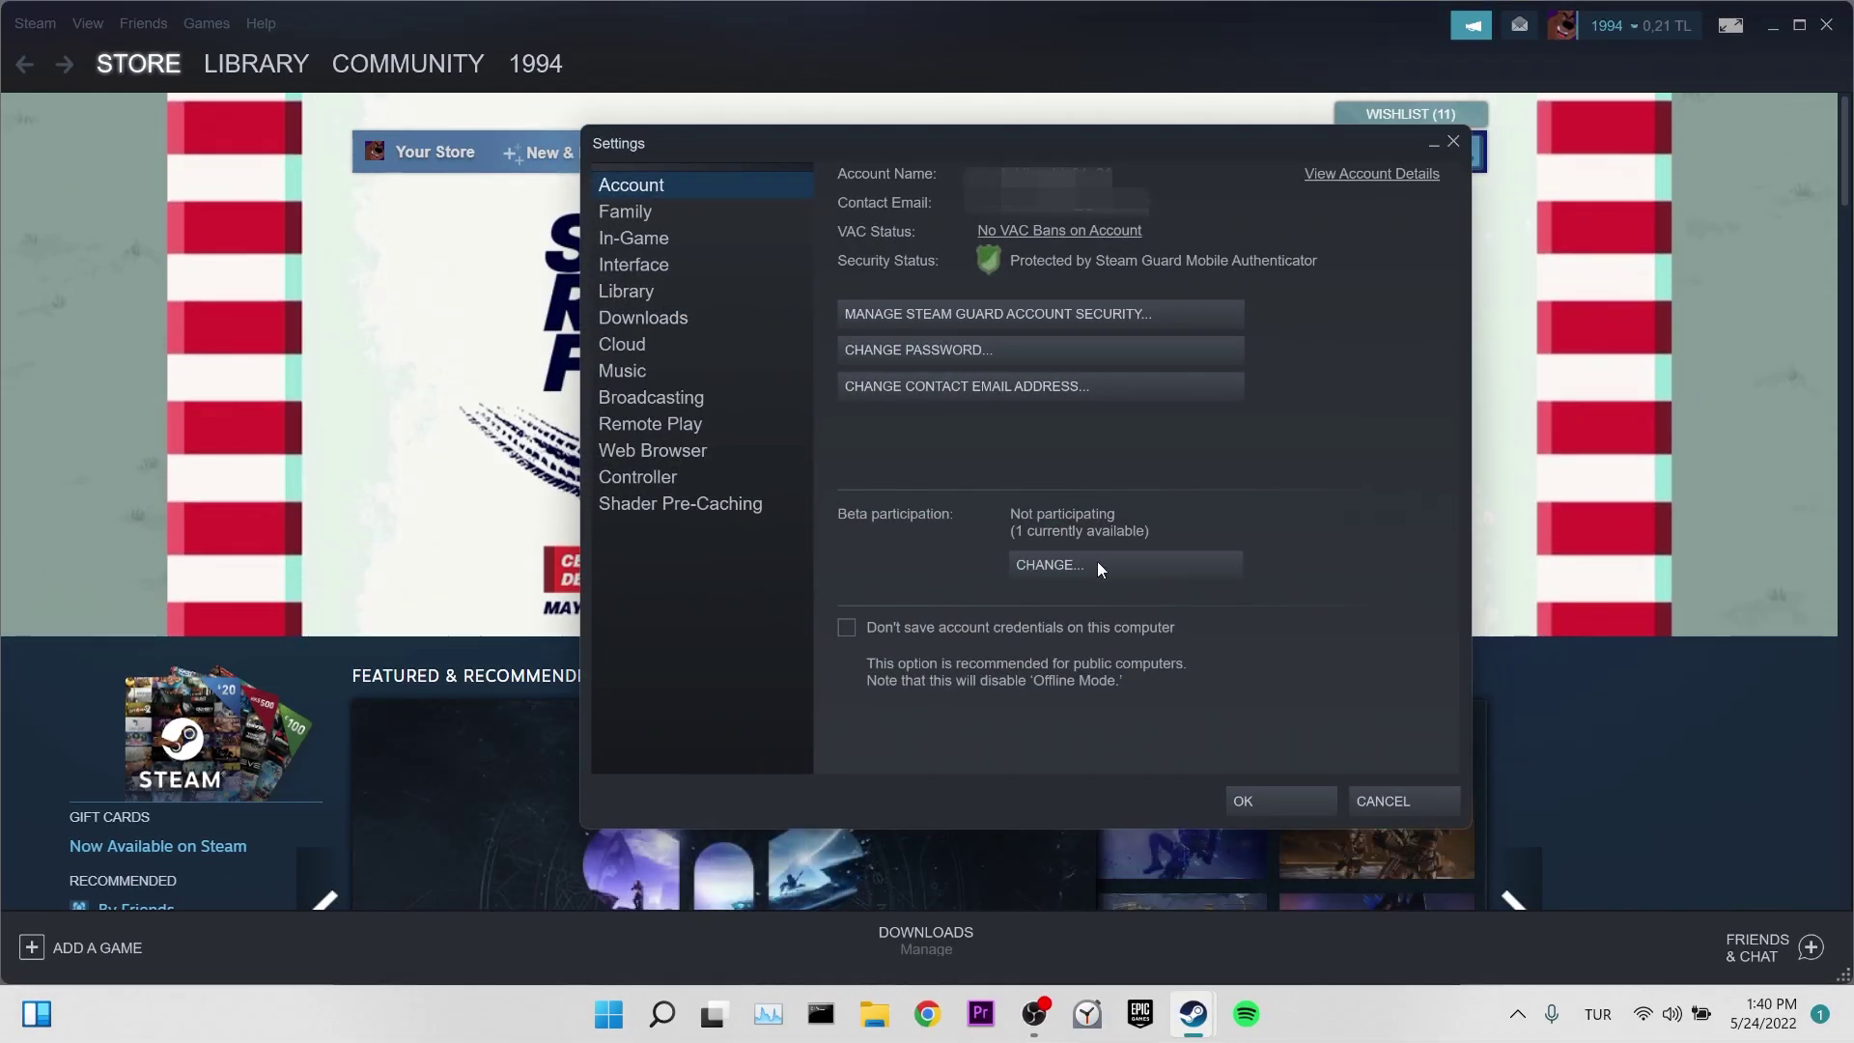
click(1098, 568)
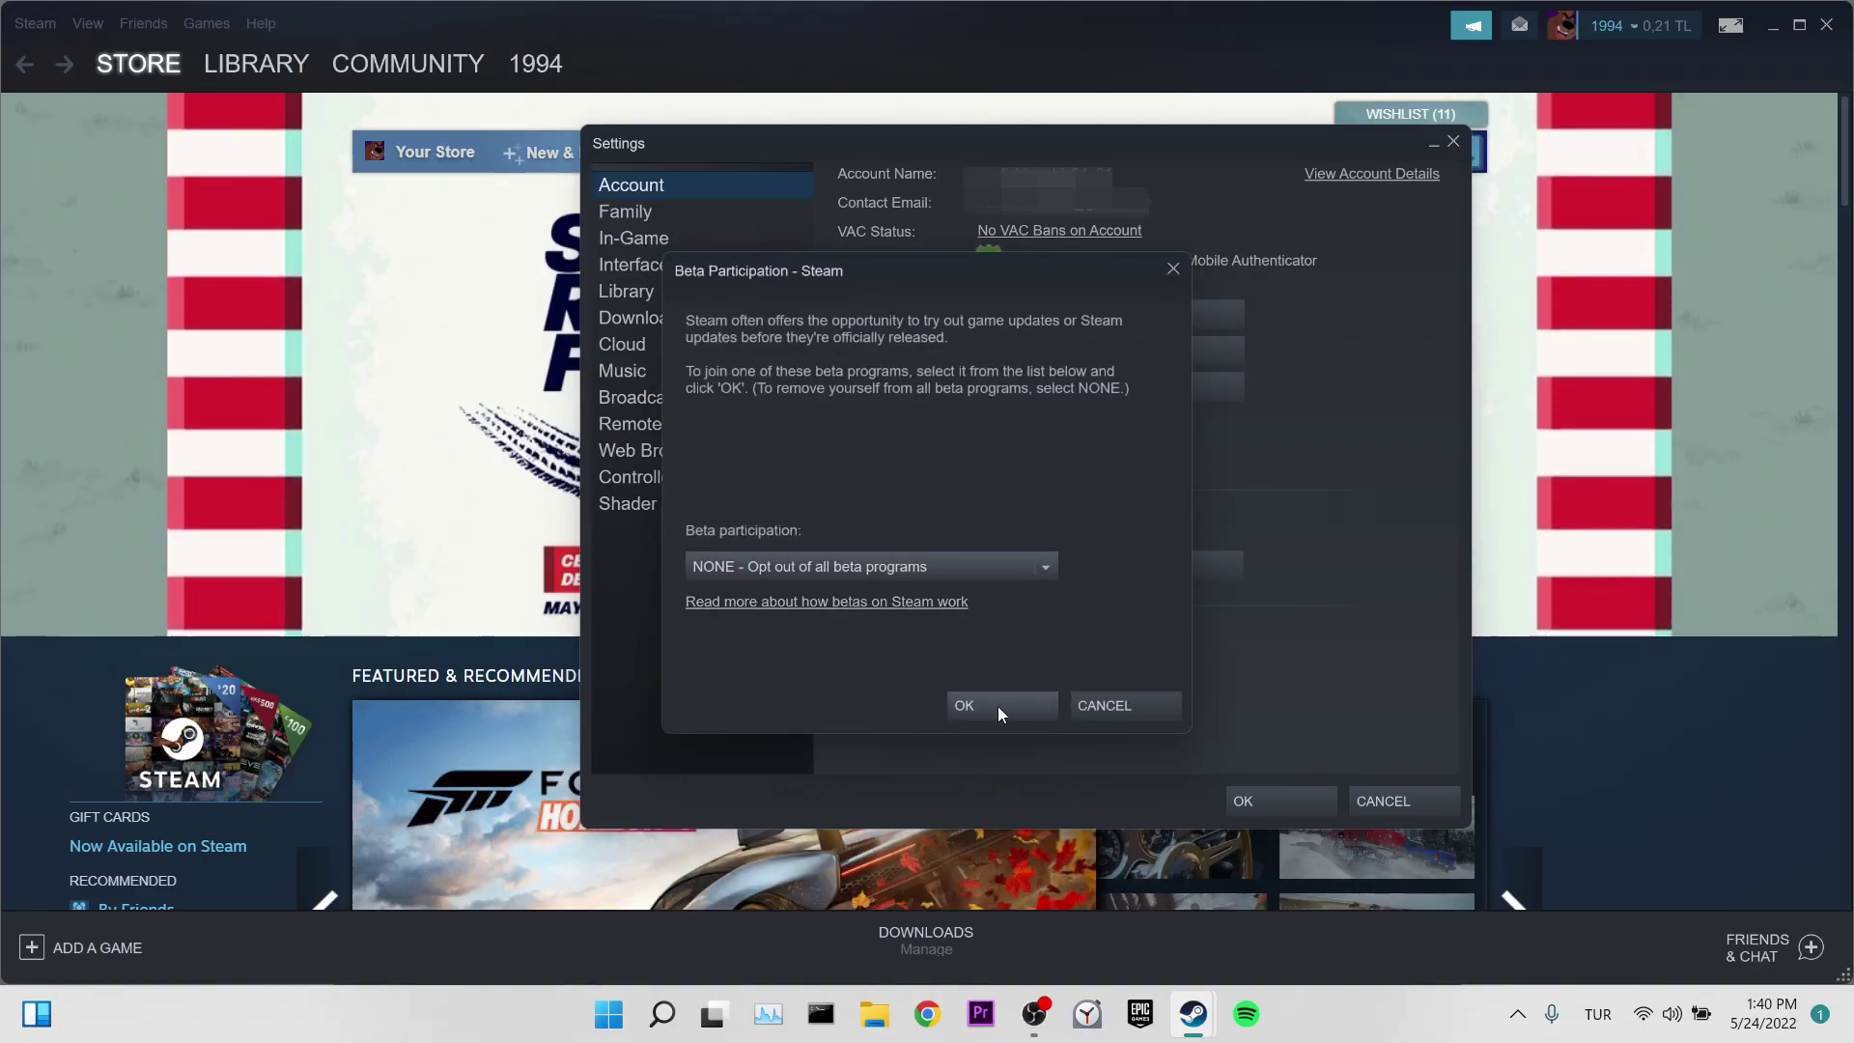
click(998, 705)
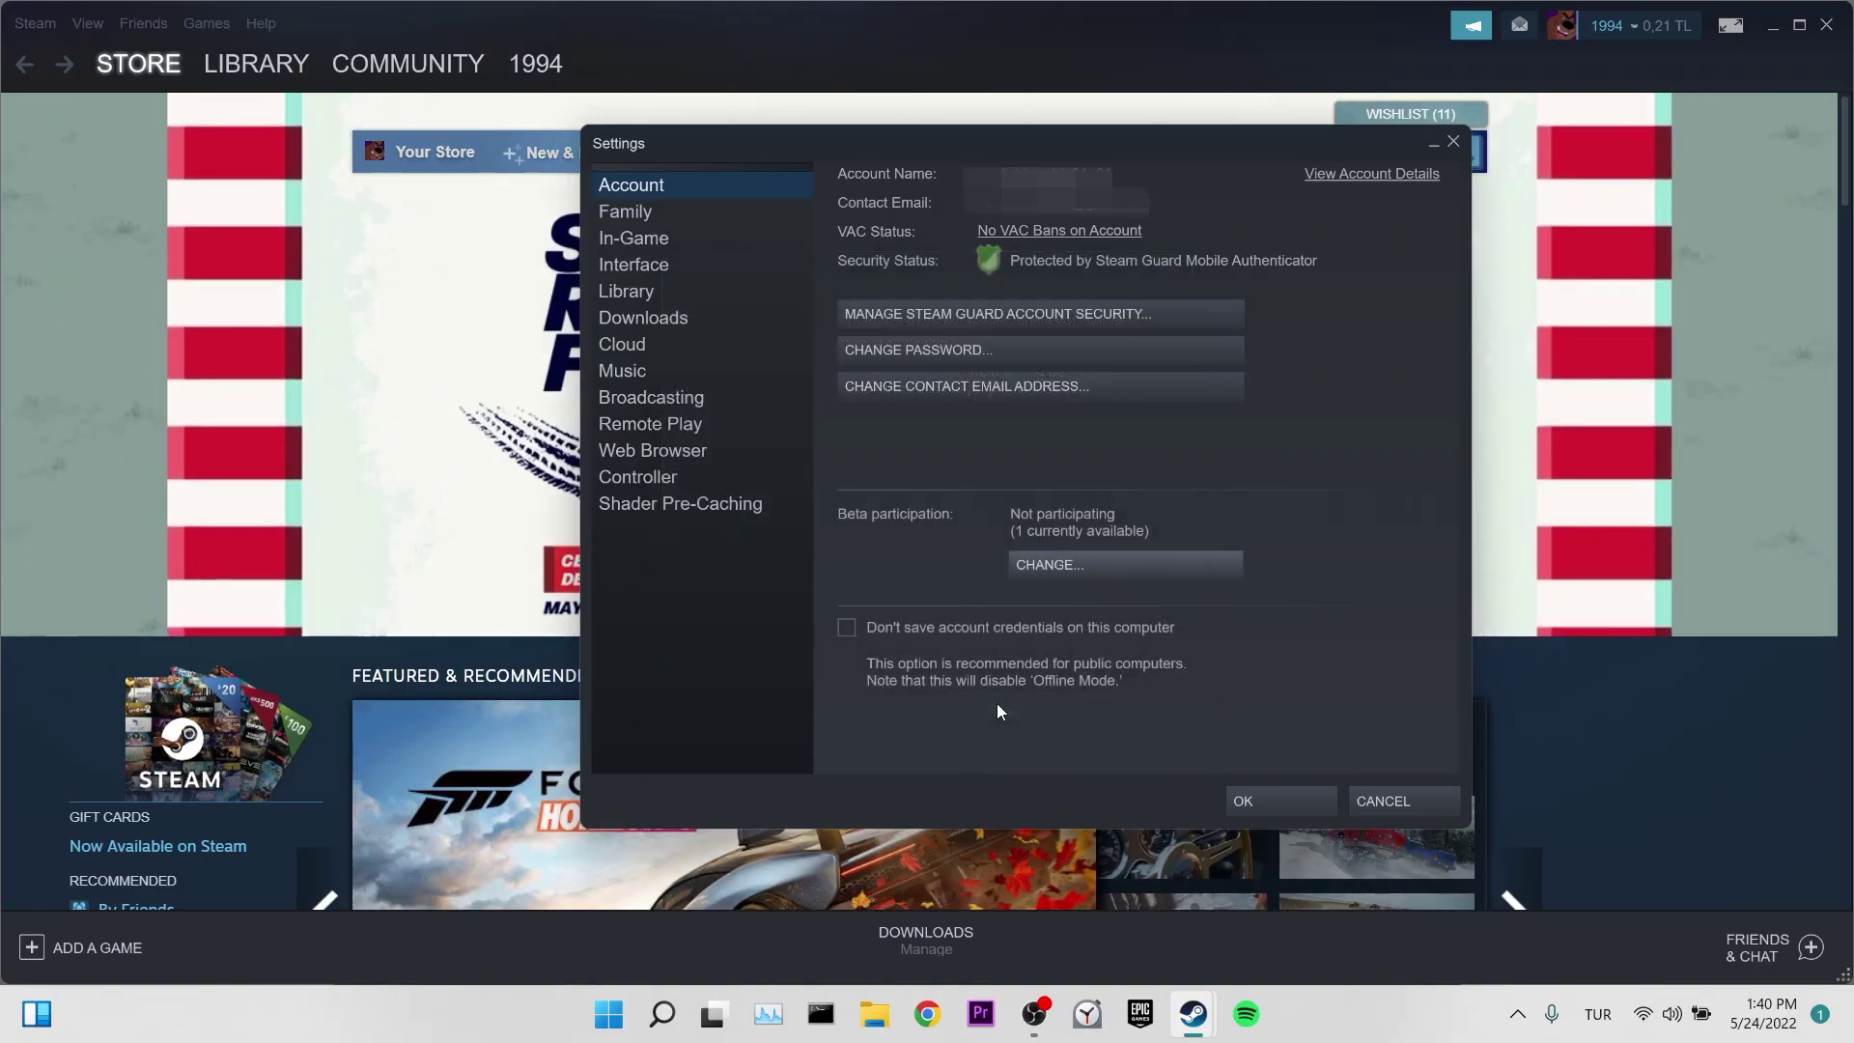
click(1290, 804)
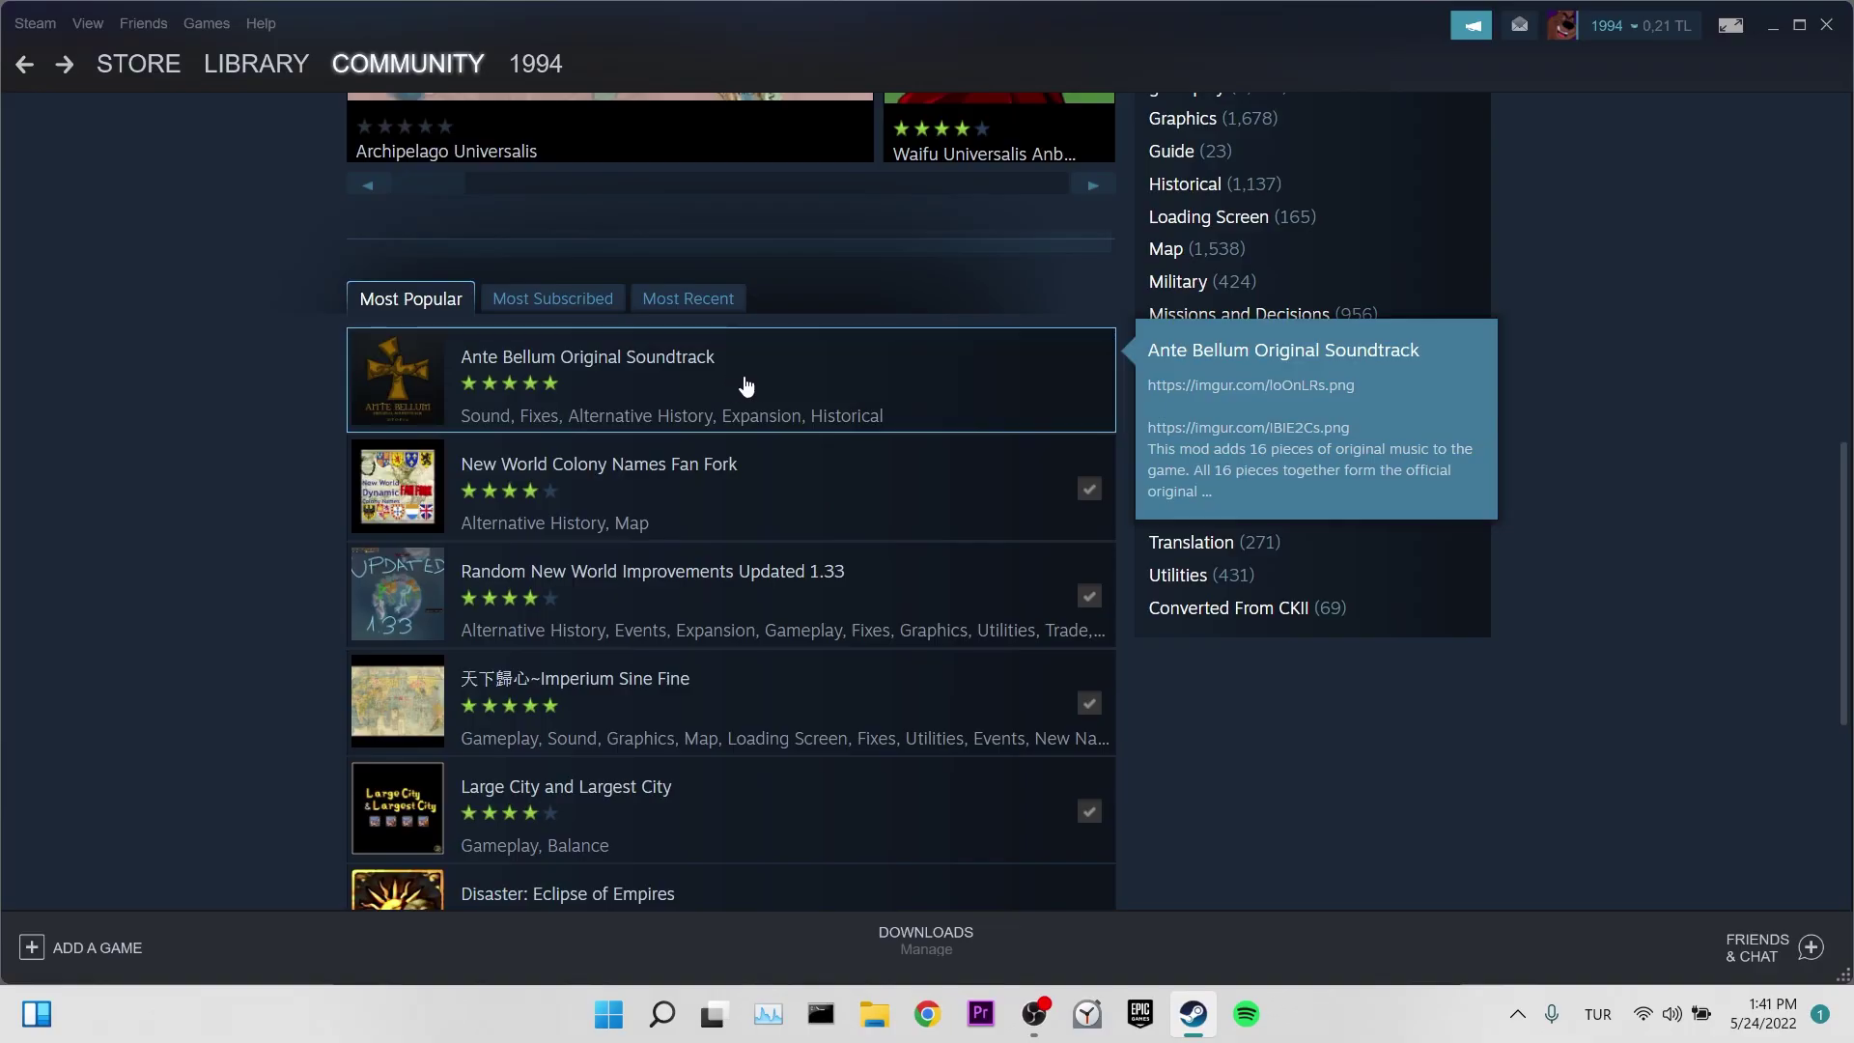
Open the Ante Bellum Original Soundtrack mod in the Europa Universalis IV Workshop and copy its page URL
click(745, 385)
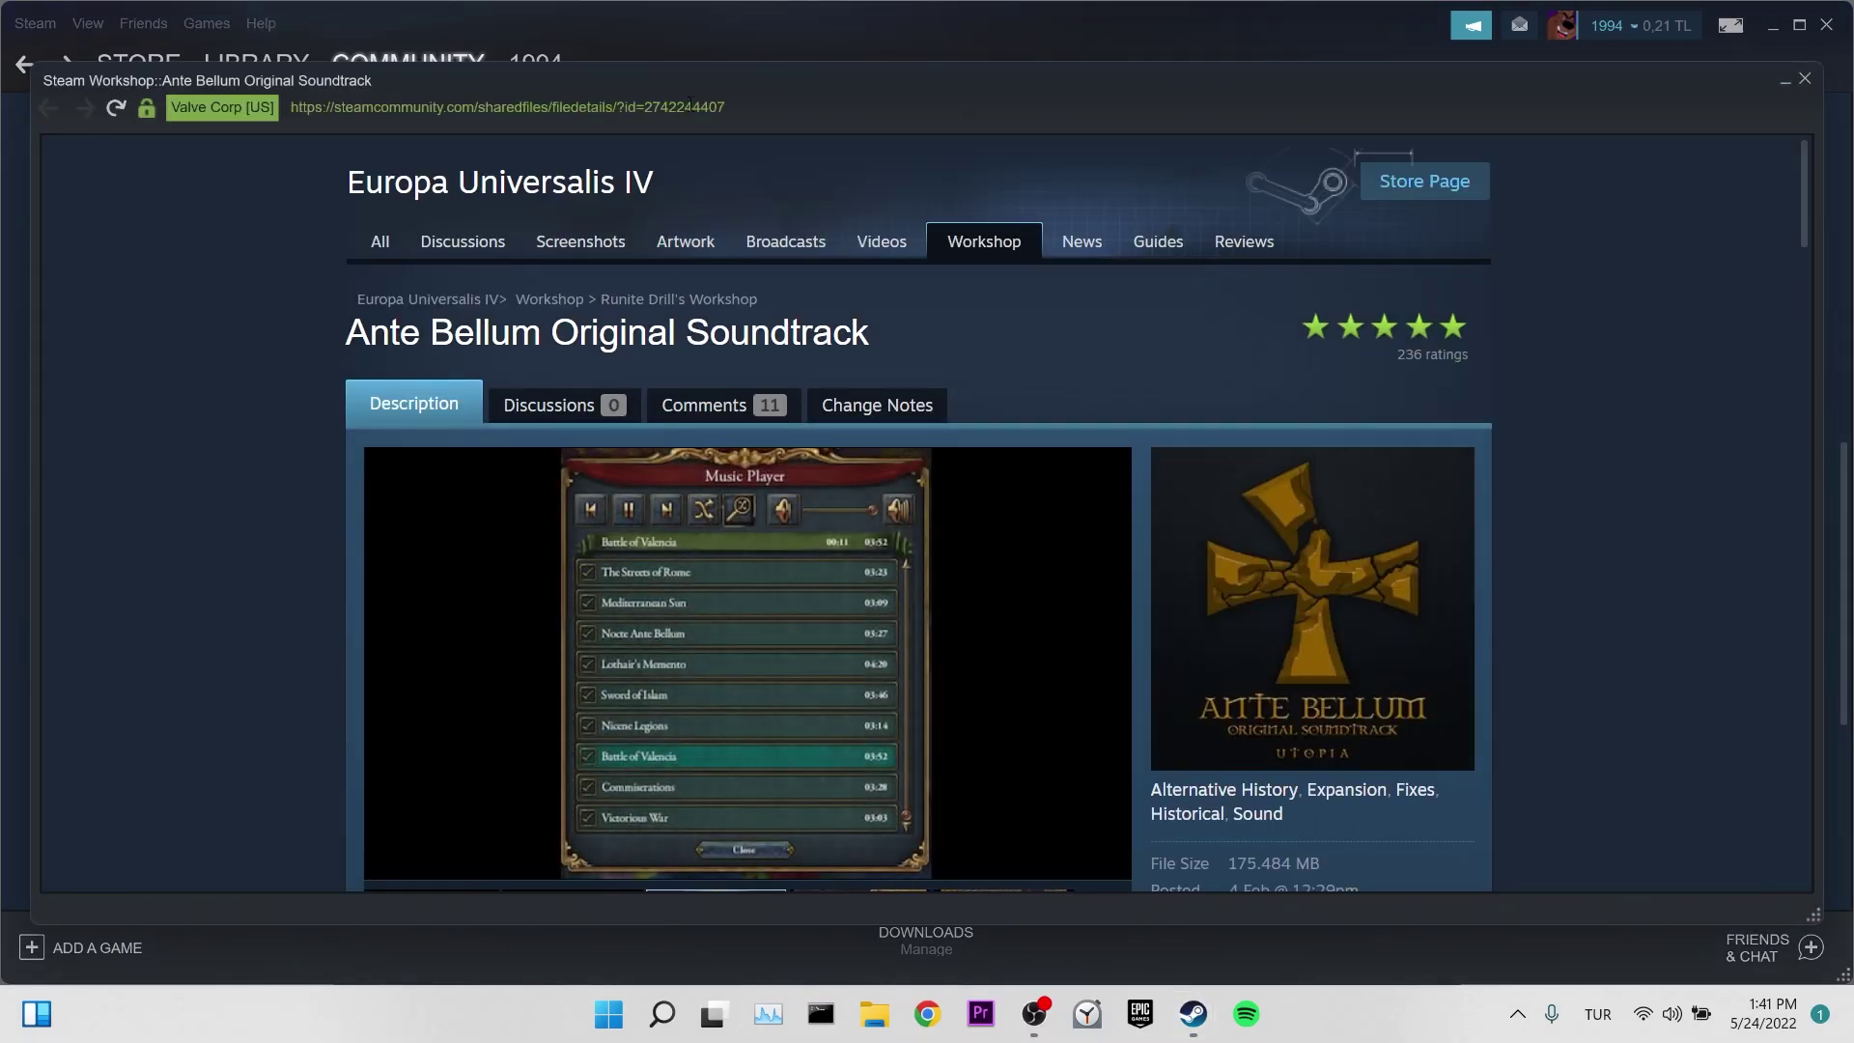
click(692, 107)
key(ctrl+c)
right_click(692, 106)
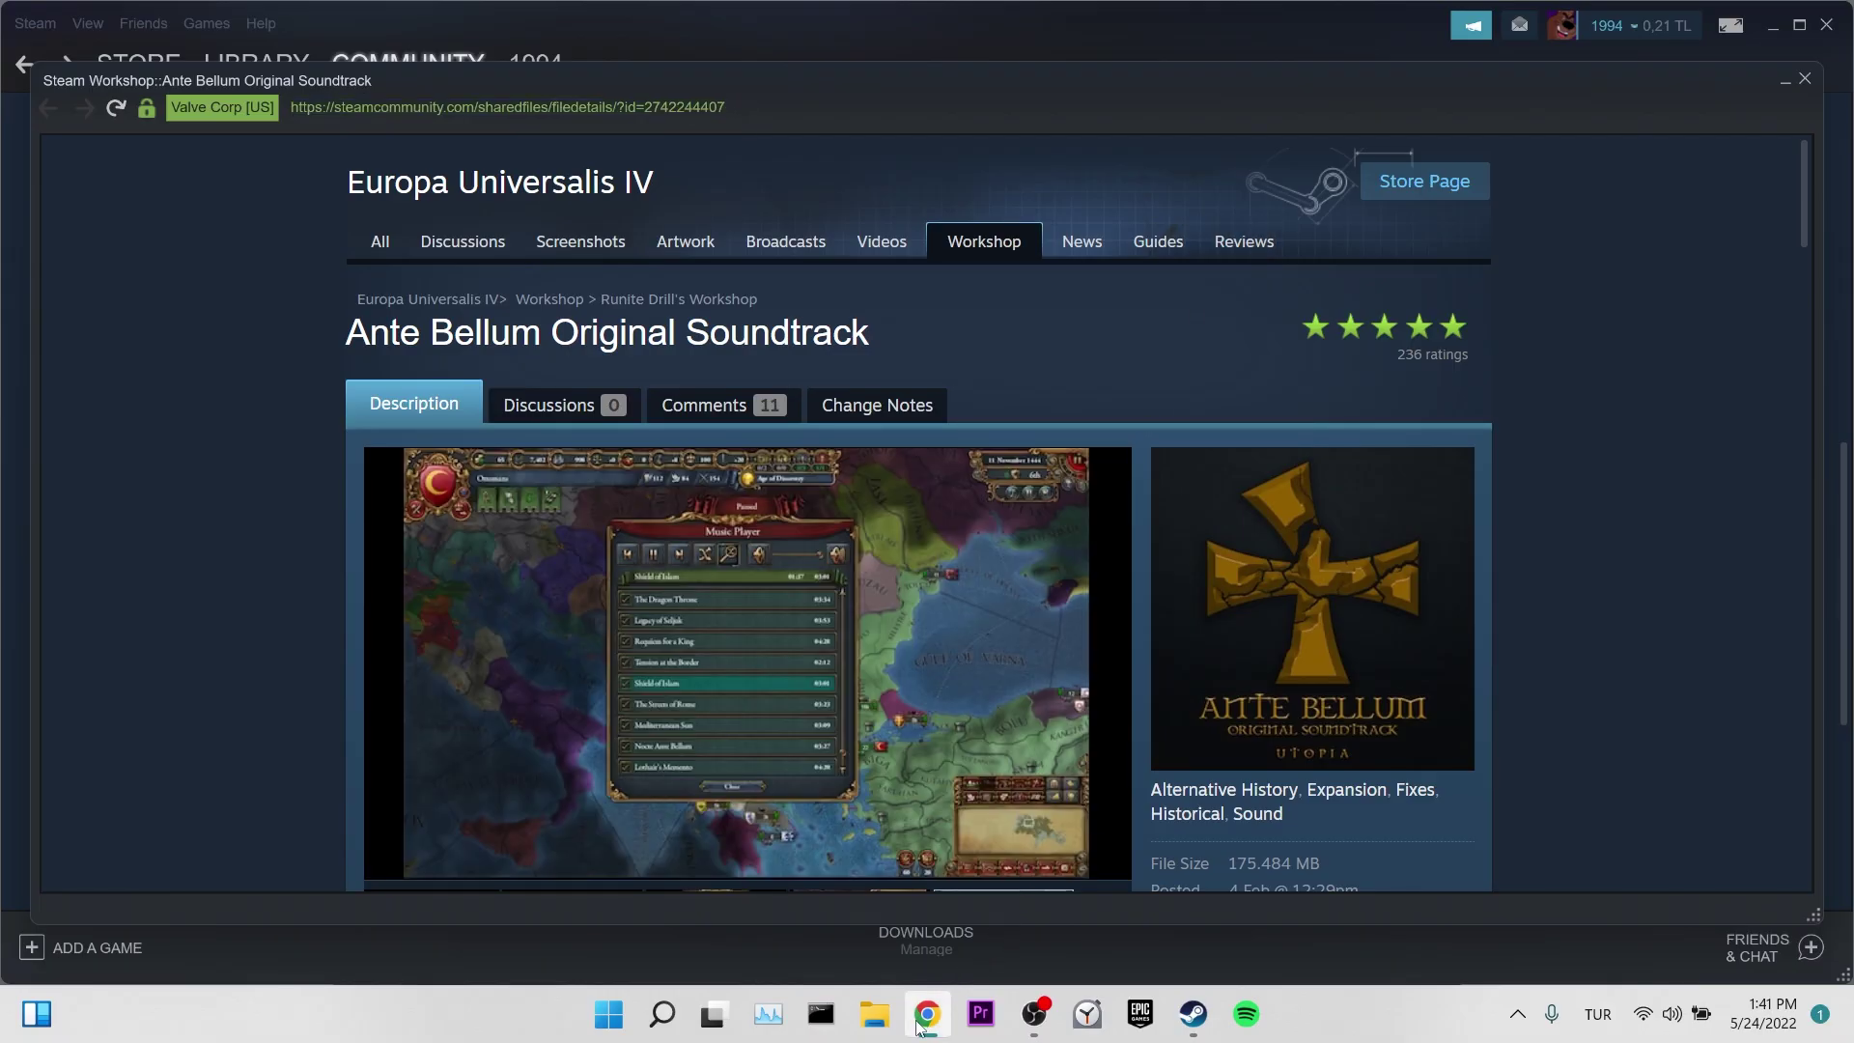
Switch to Chrome, download the mod by pasting its copied URL into Steam Workshop Downloader, and close the browser
click(927, 1014)
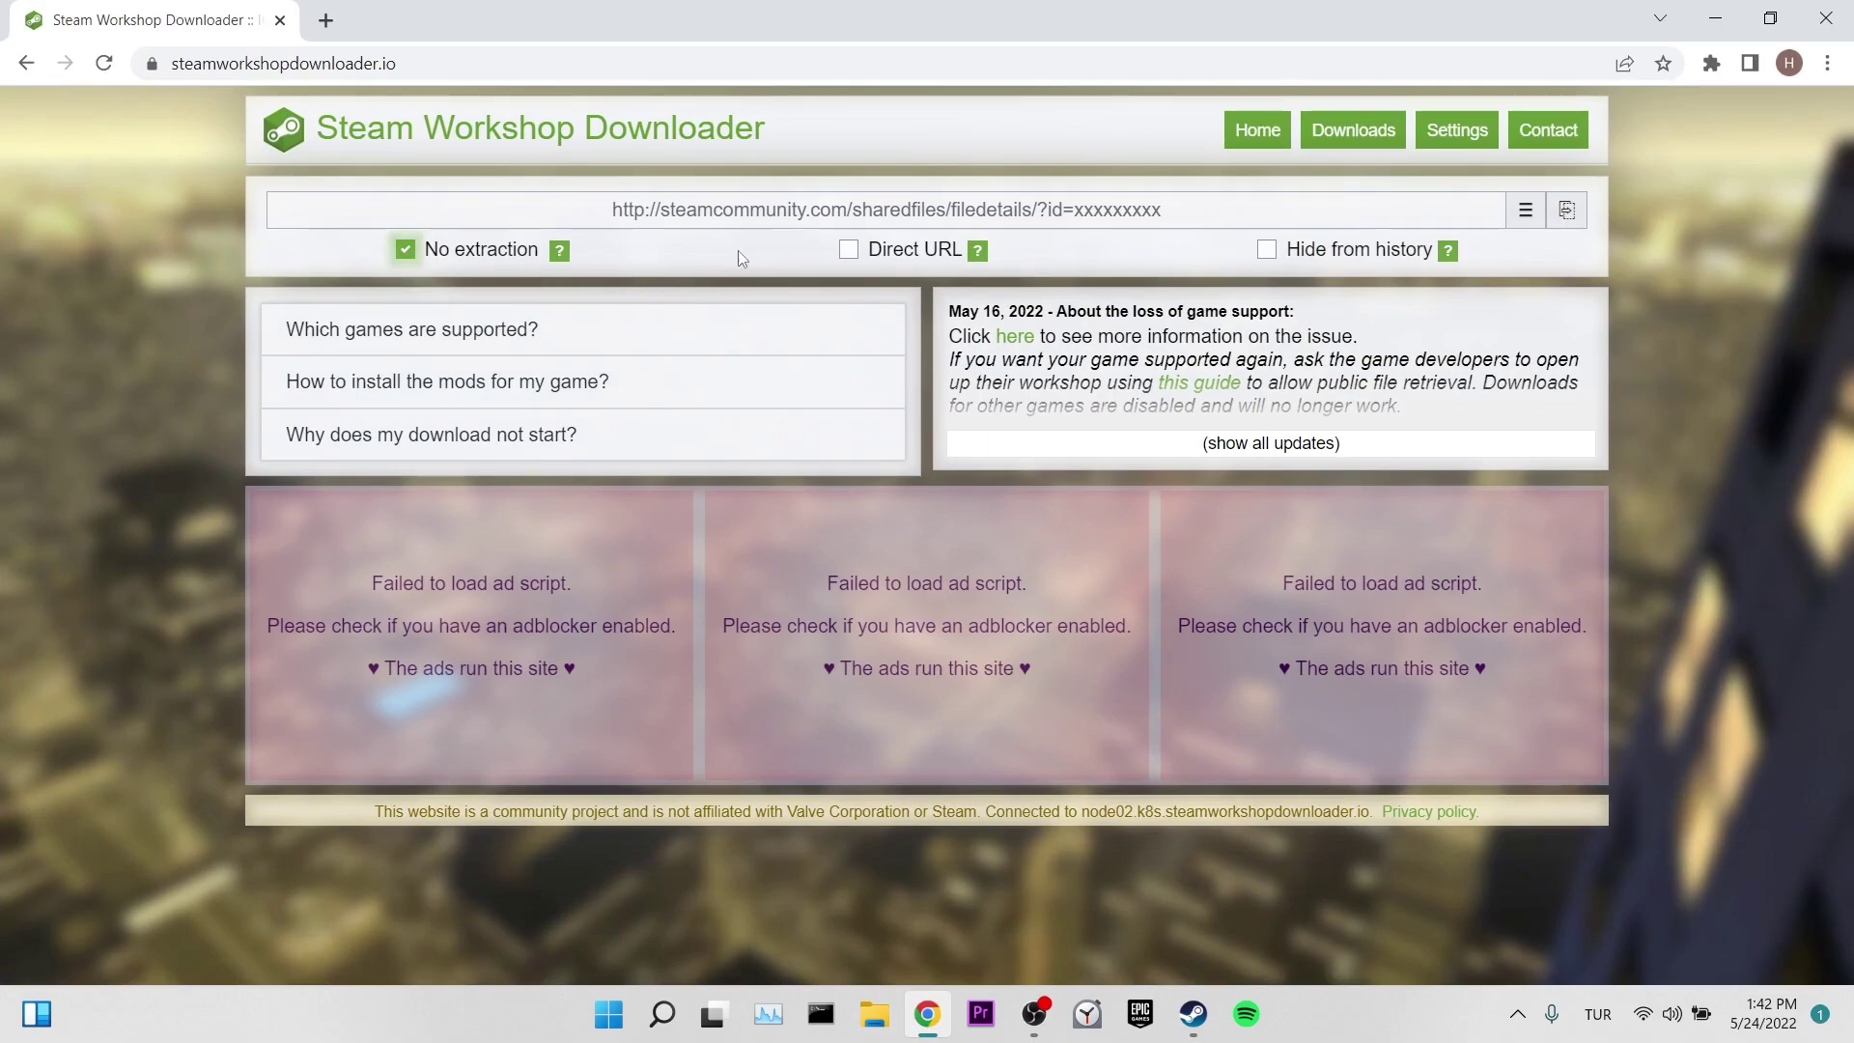
click(938, 204)
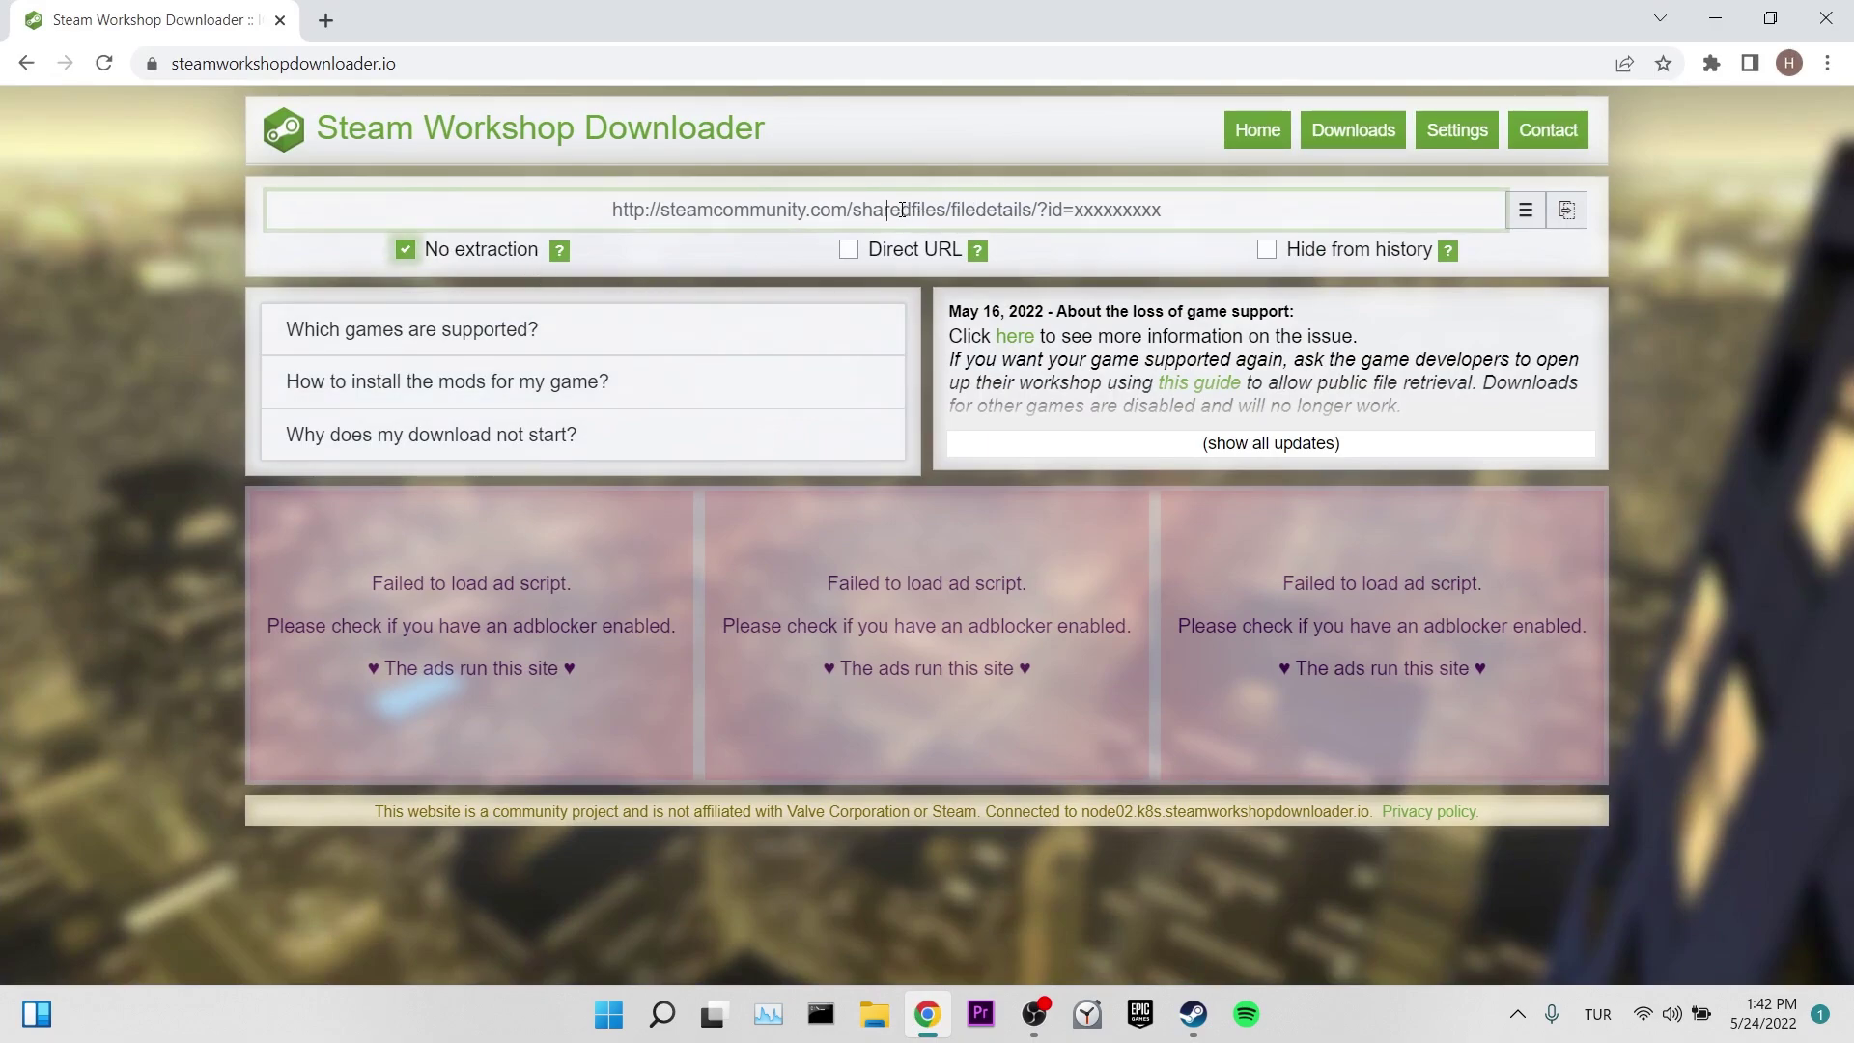
right_click(901, 210)
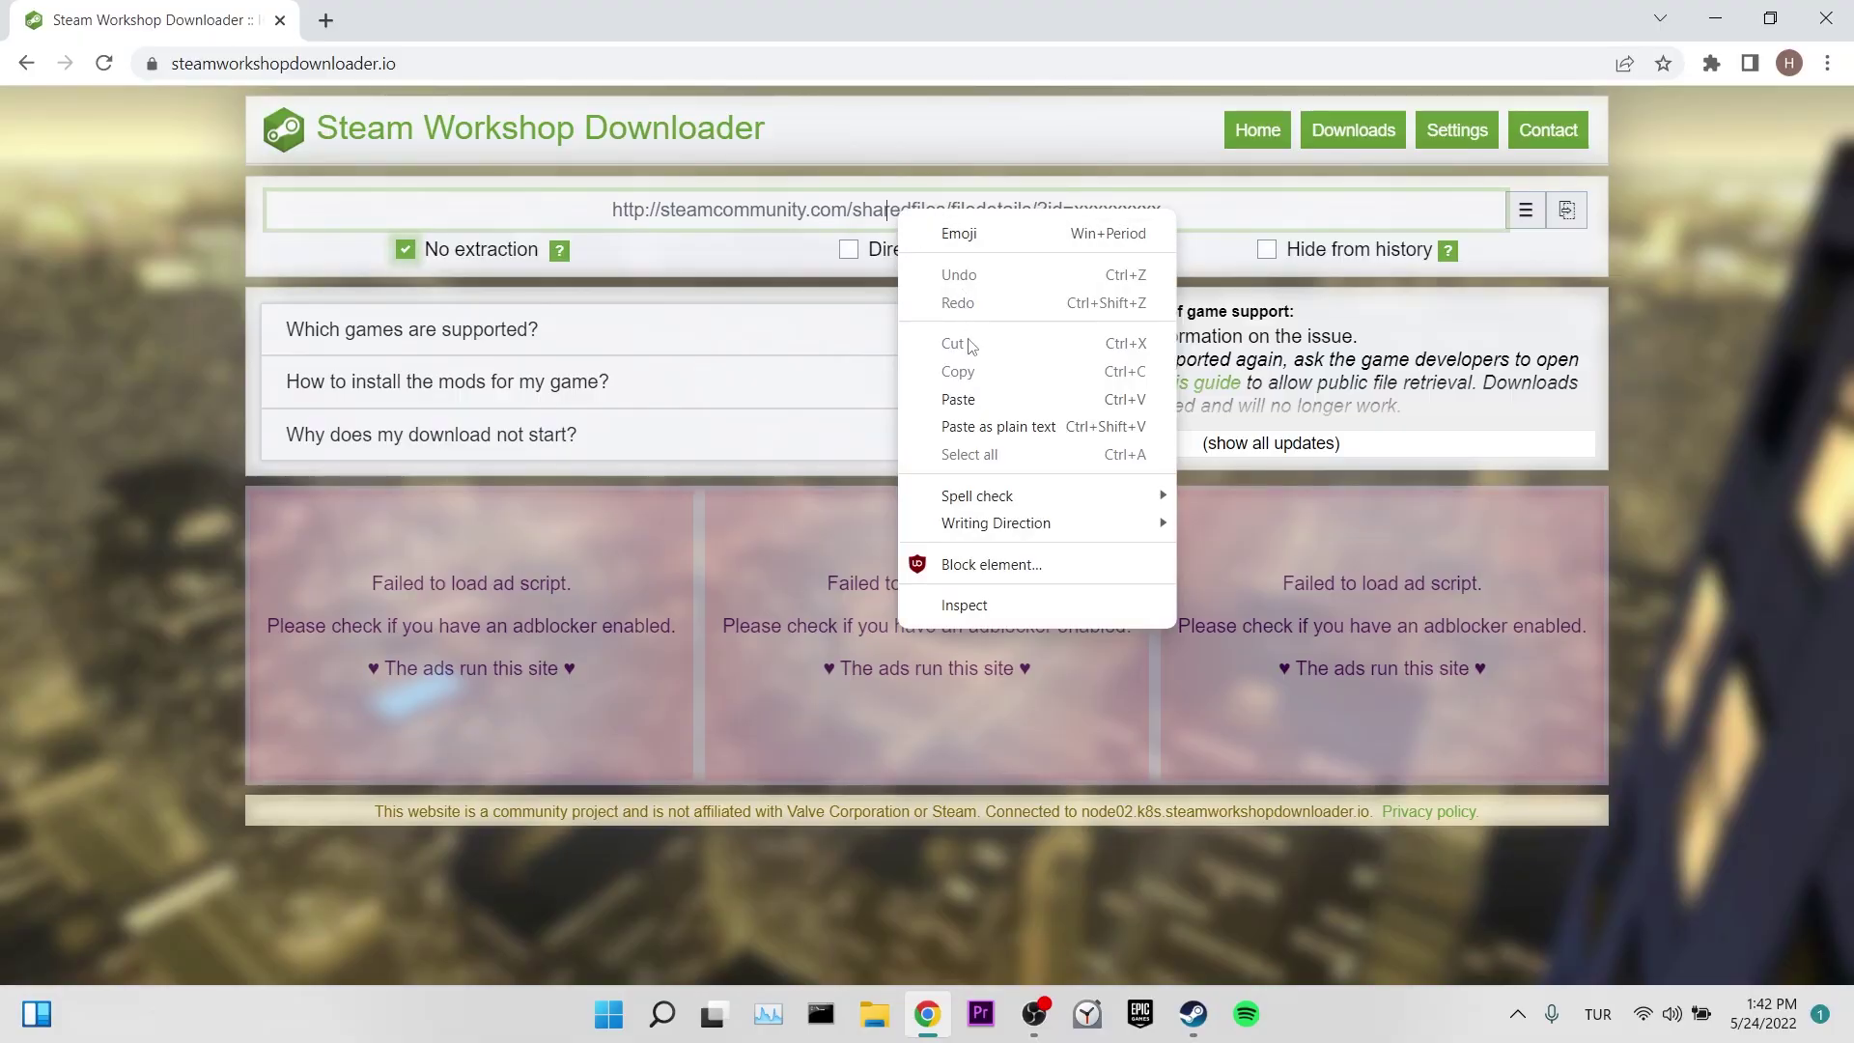
click(983, 400)
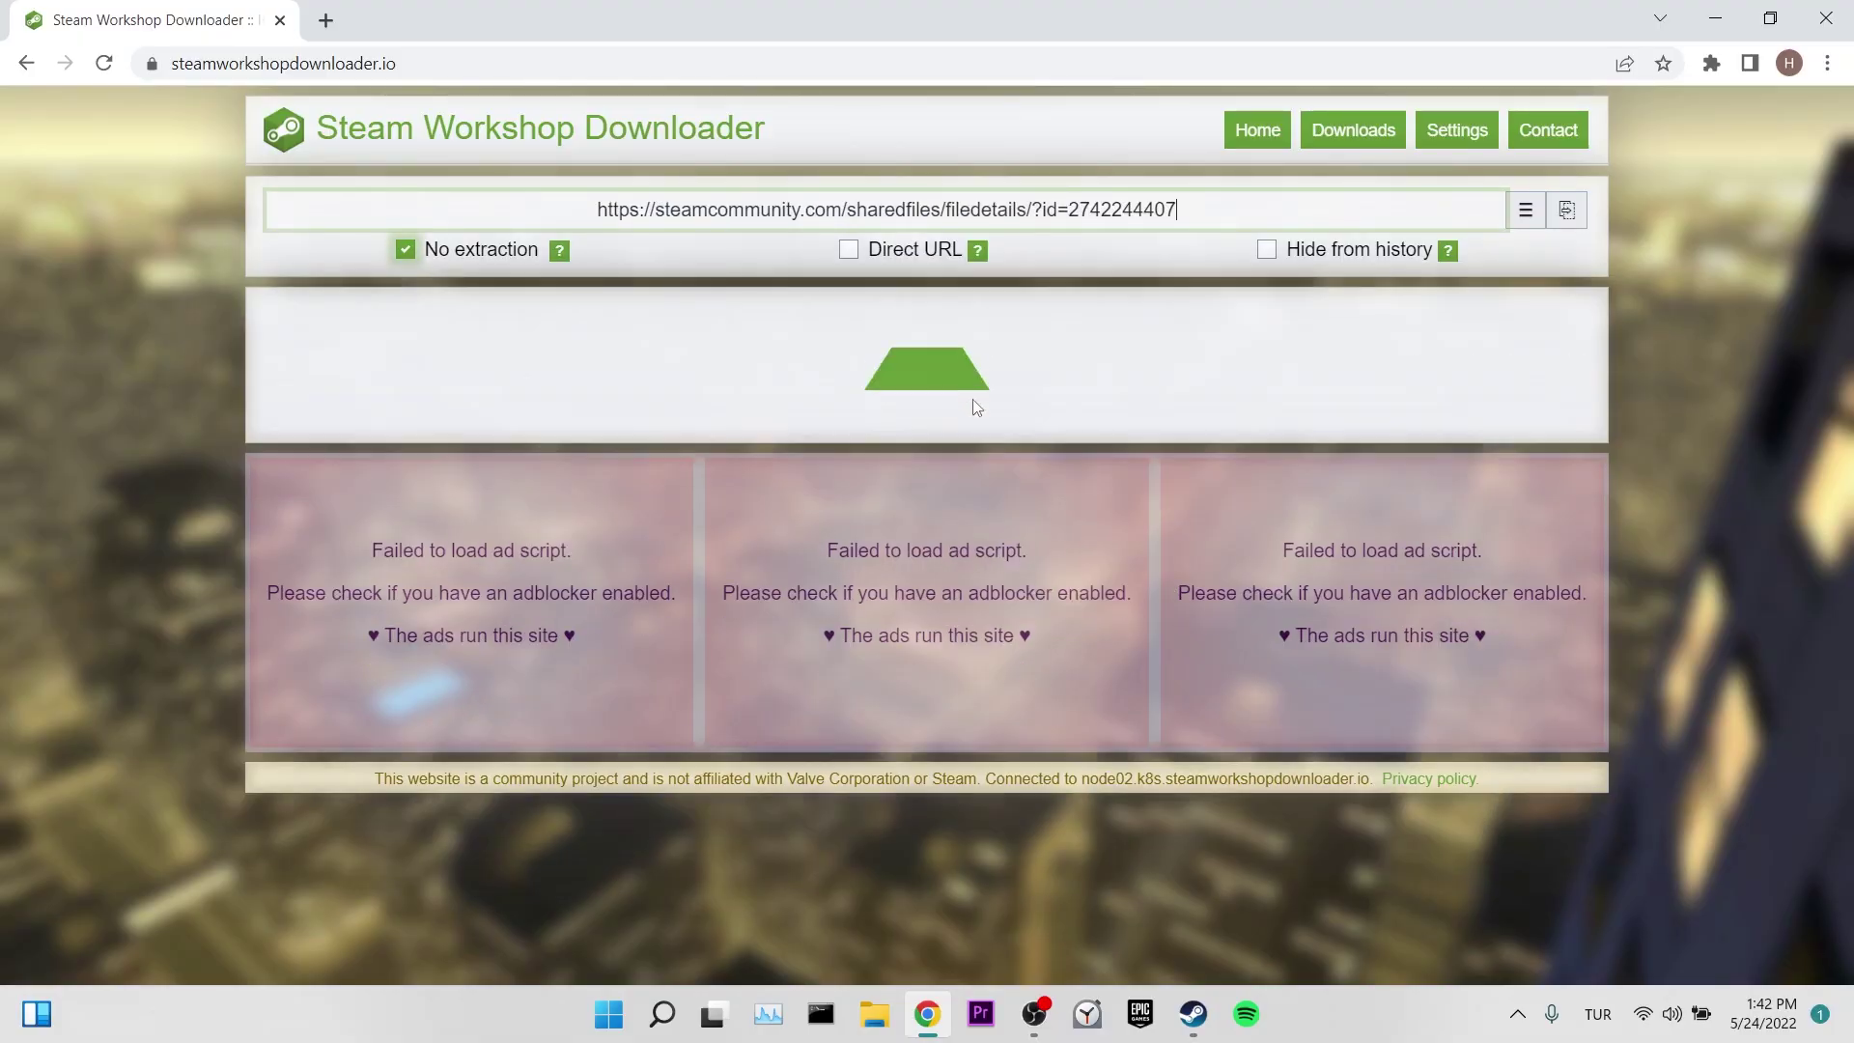
click(1543, 467)
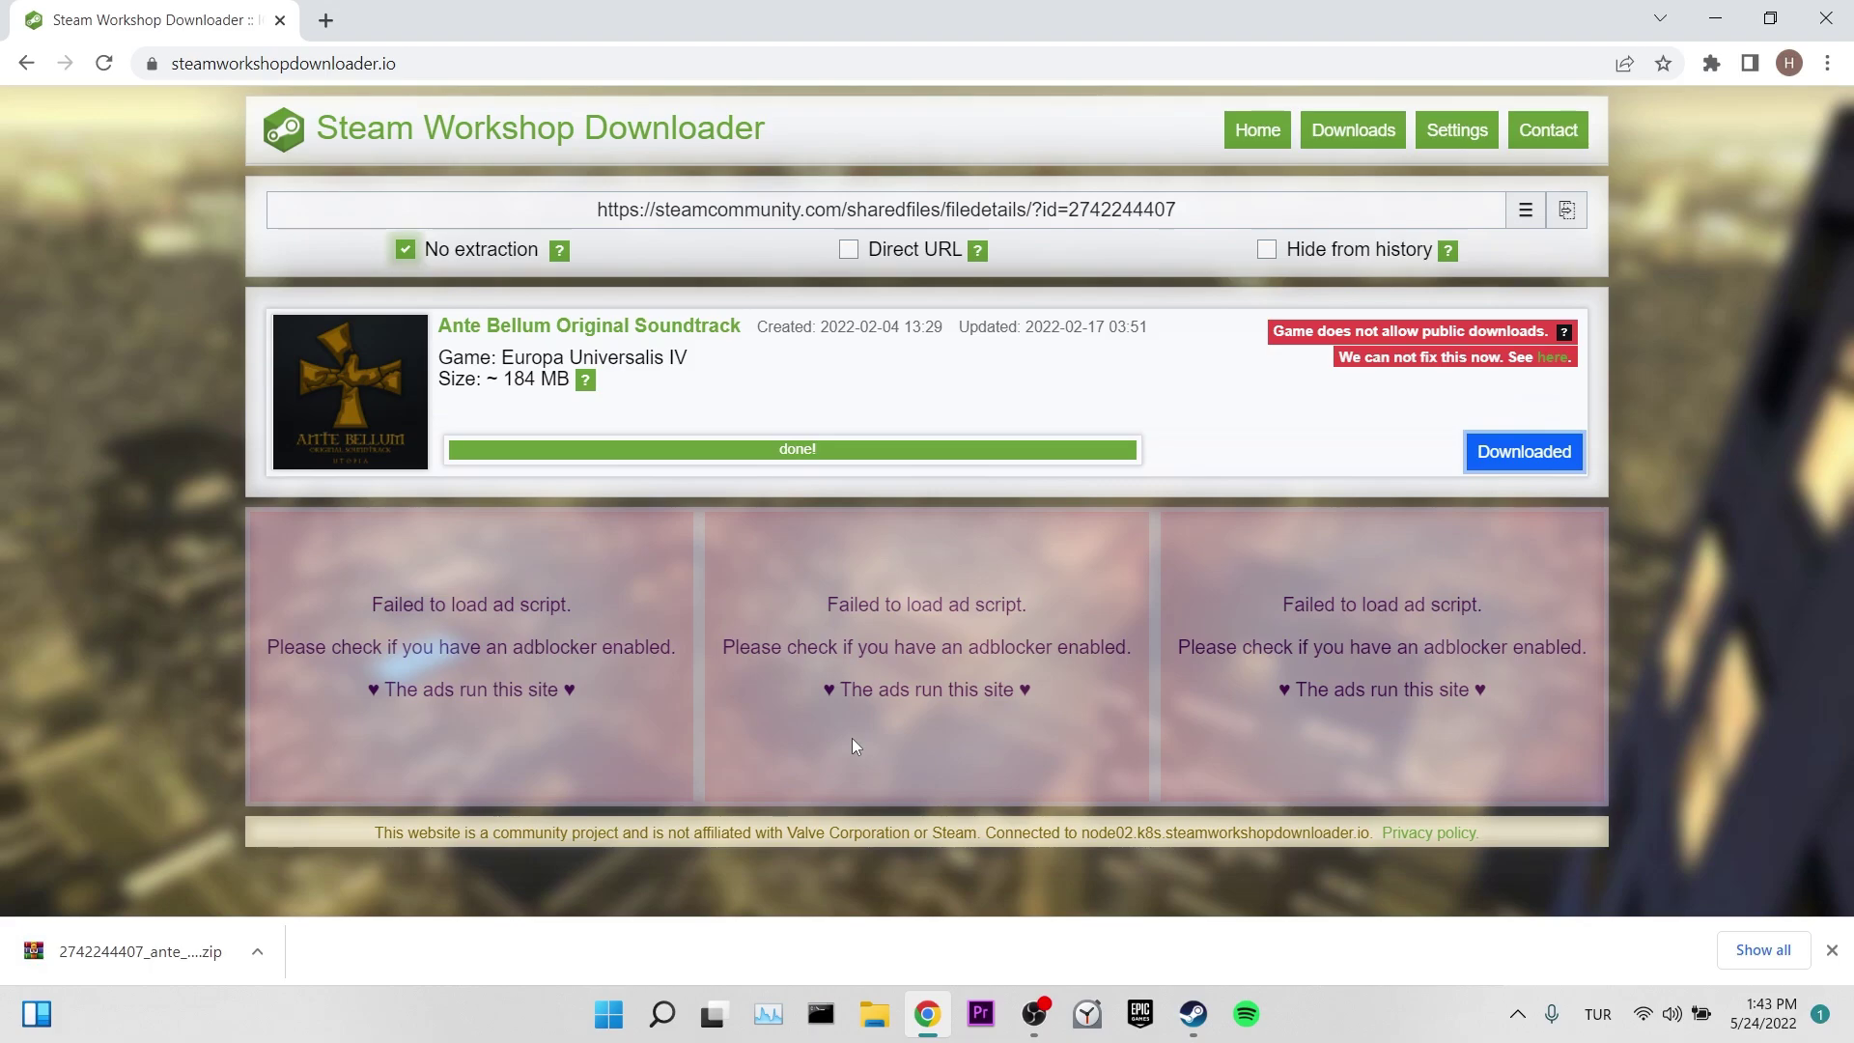
key(alt+F4)
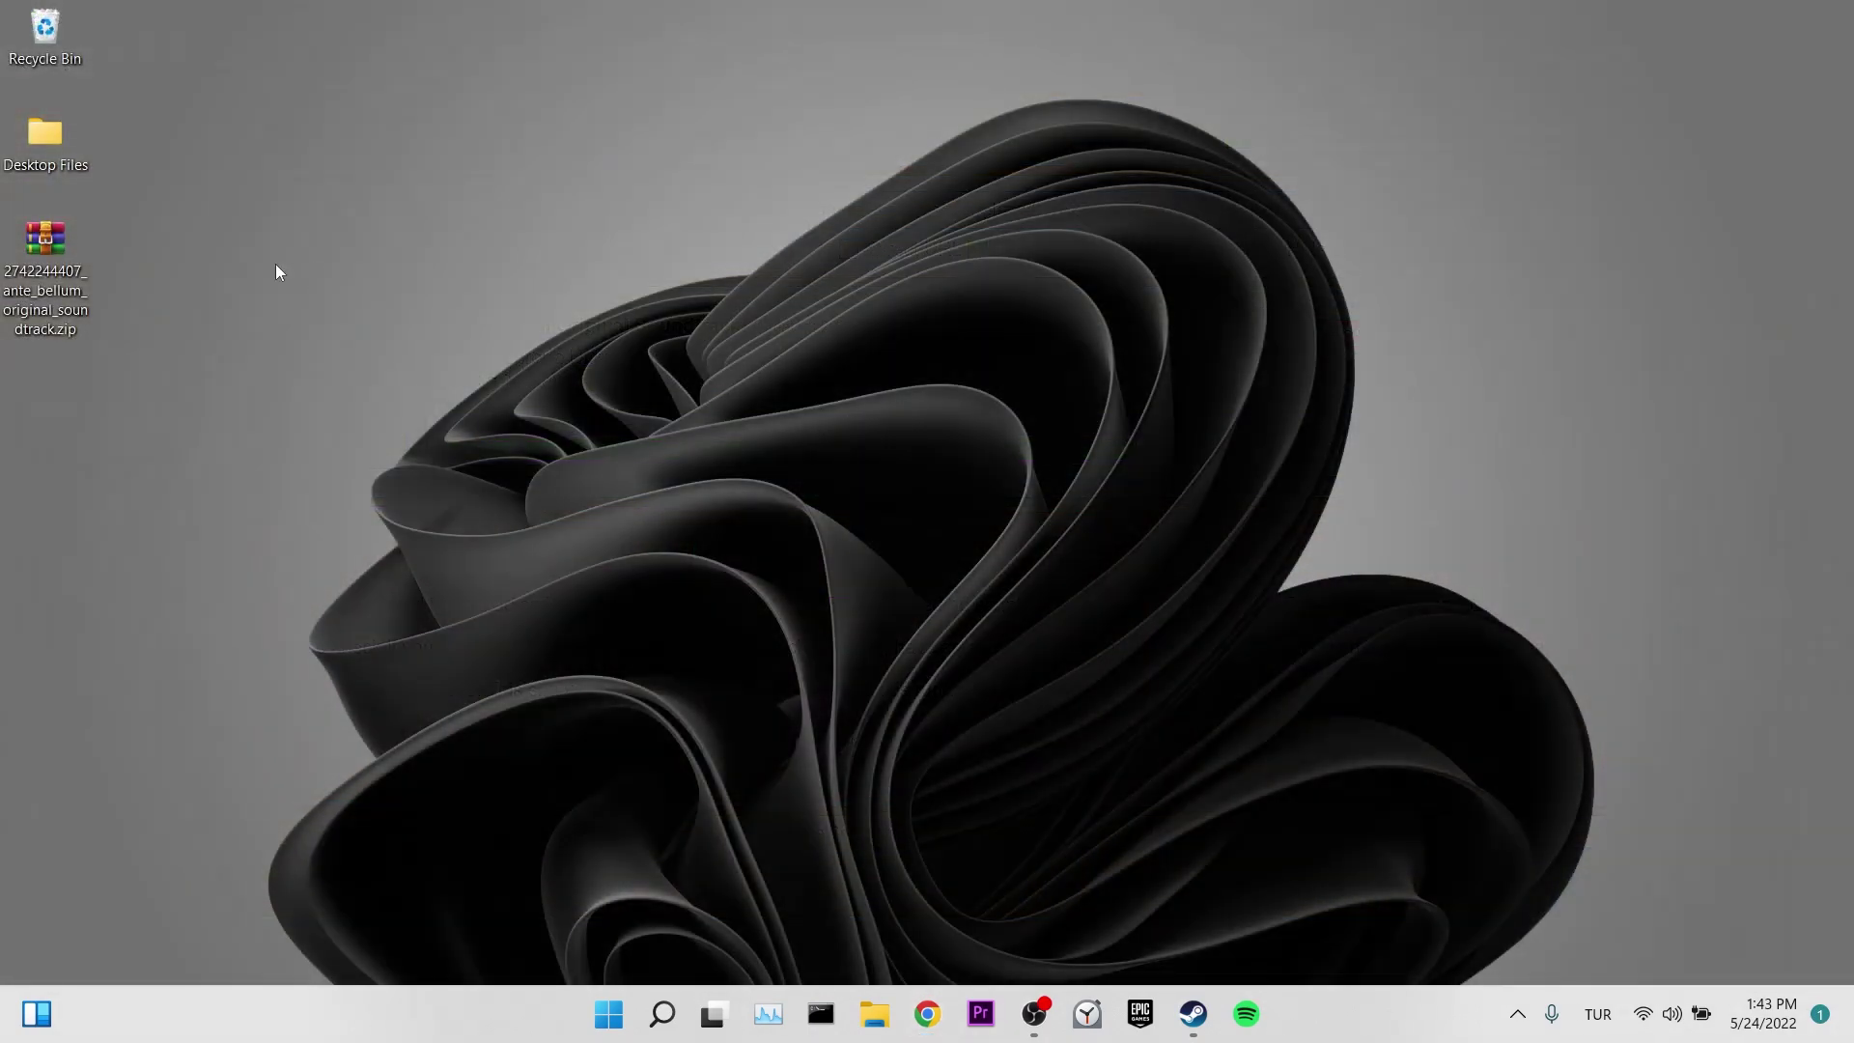
Extract the downloaded Ante Bellum soundtrack zip into its own folder on the desktop and close the extracted folder's window
right_click(52, 262)
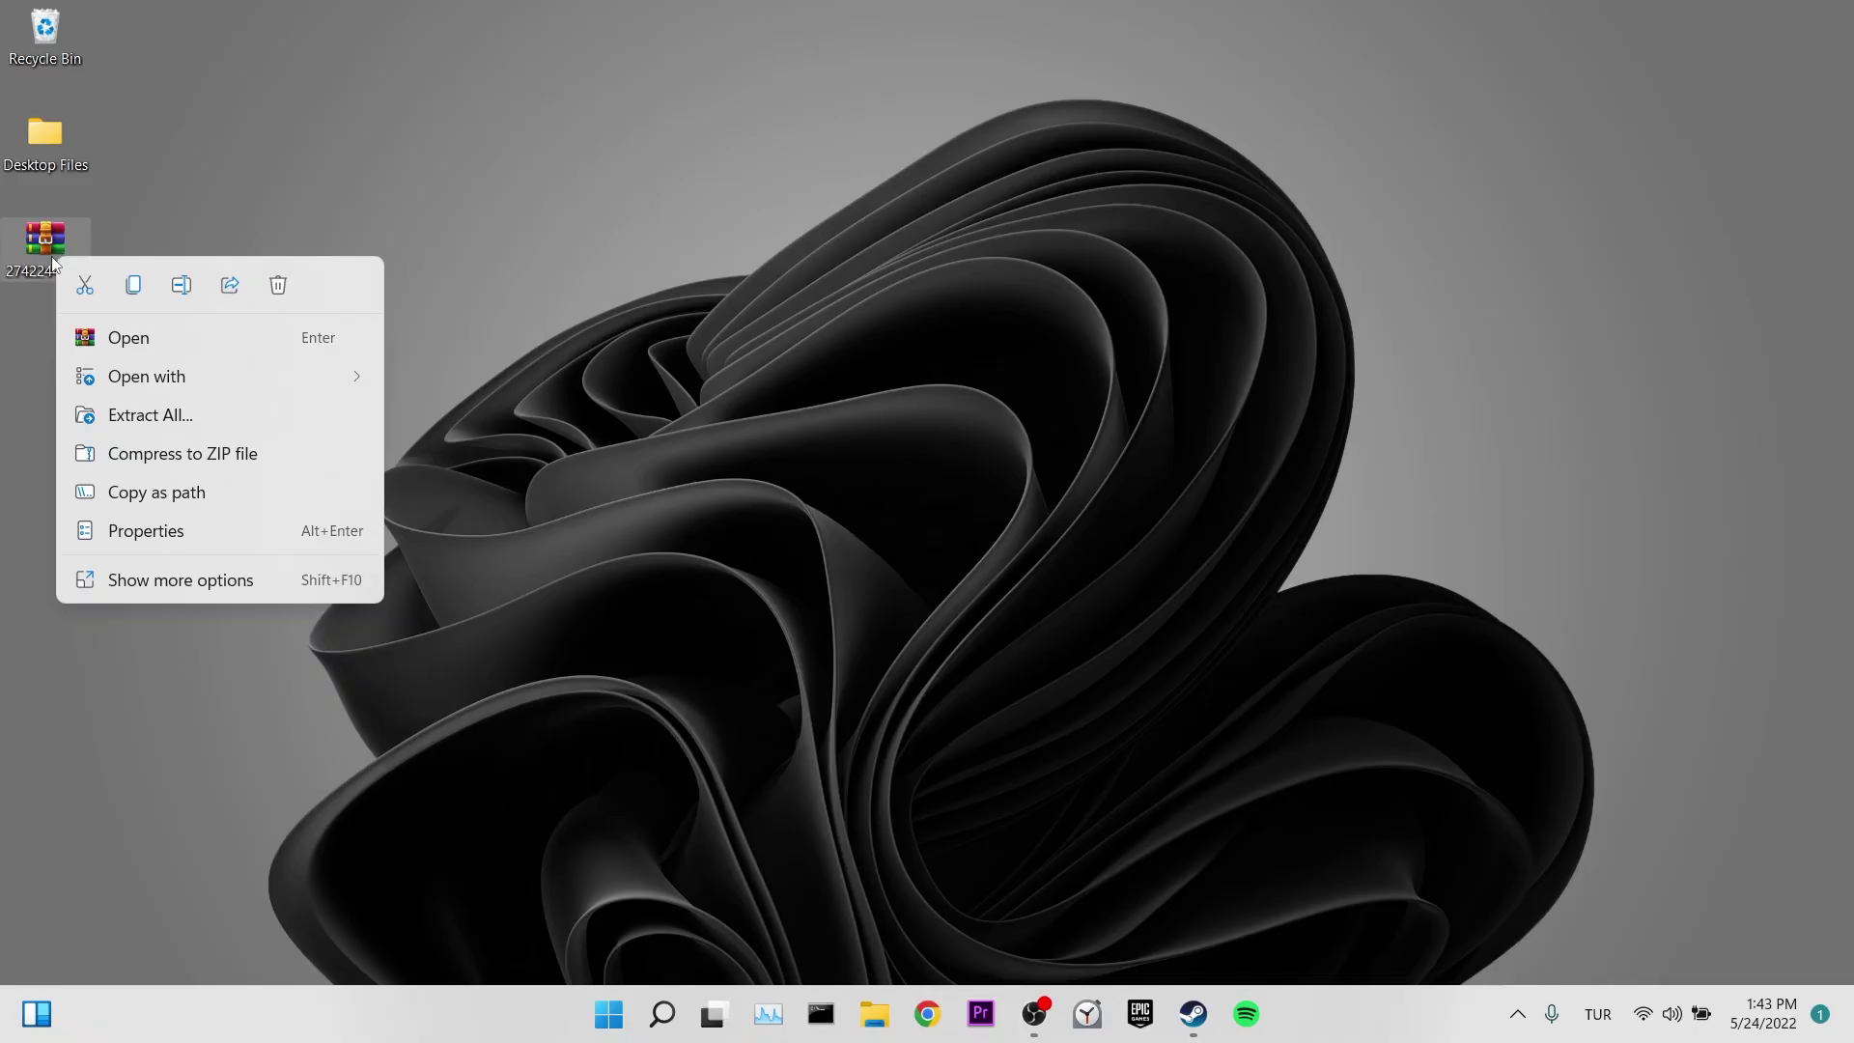
click(177, 417)
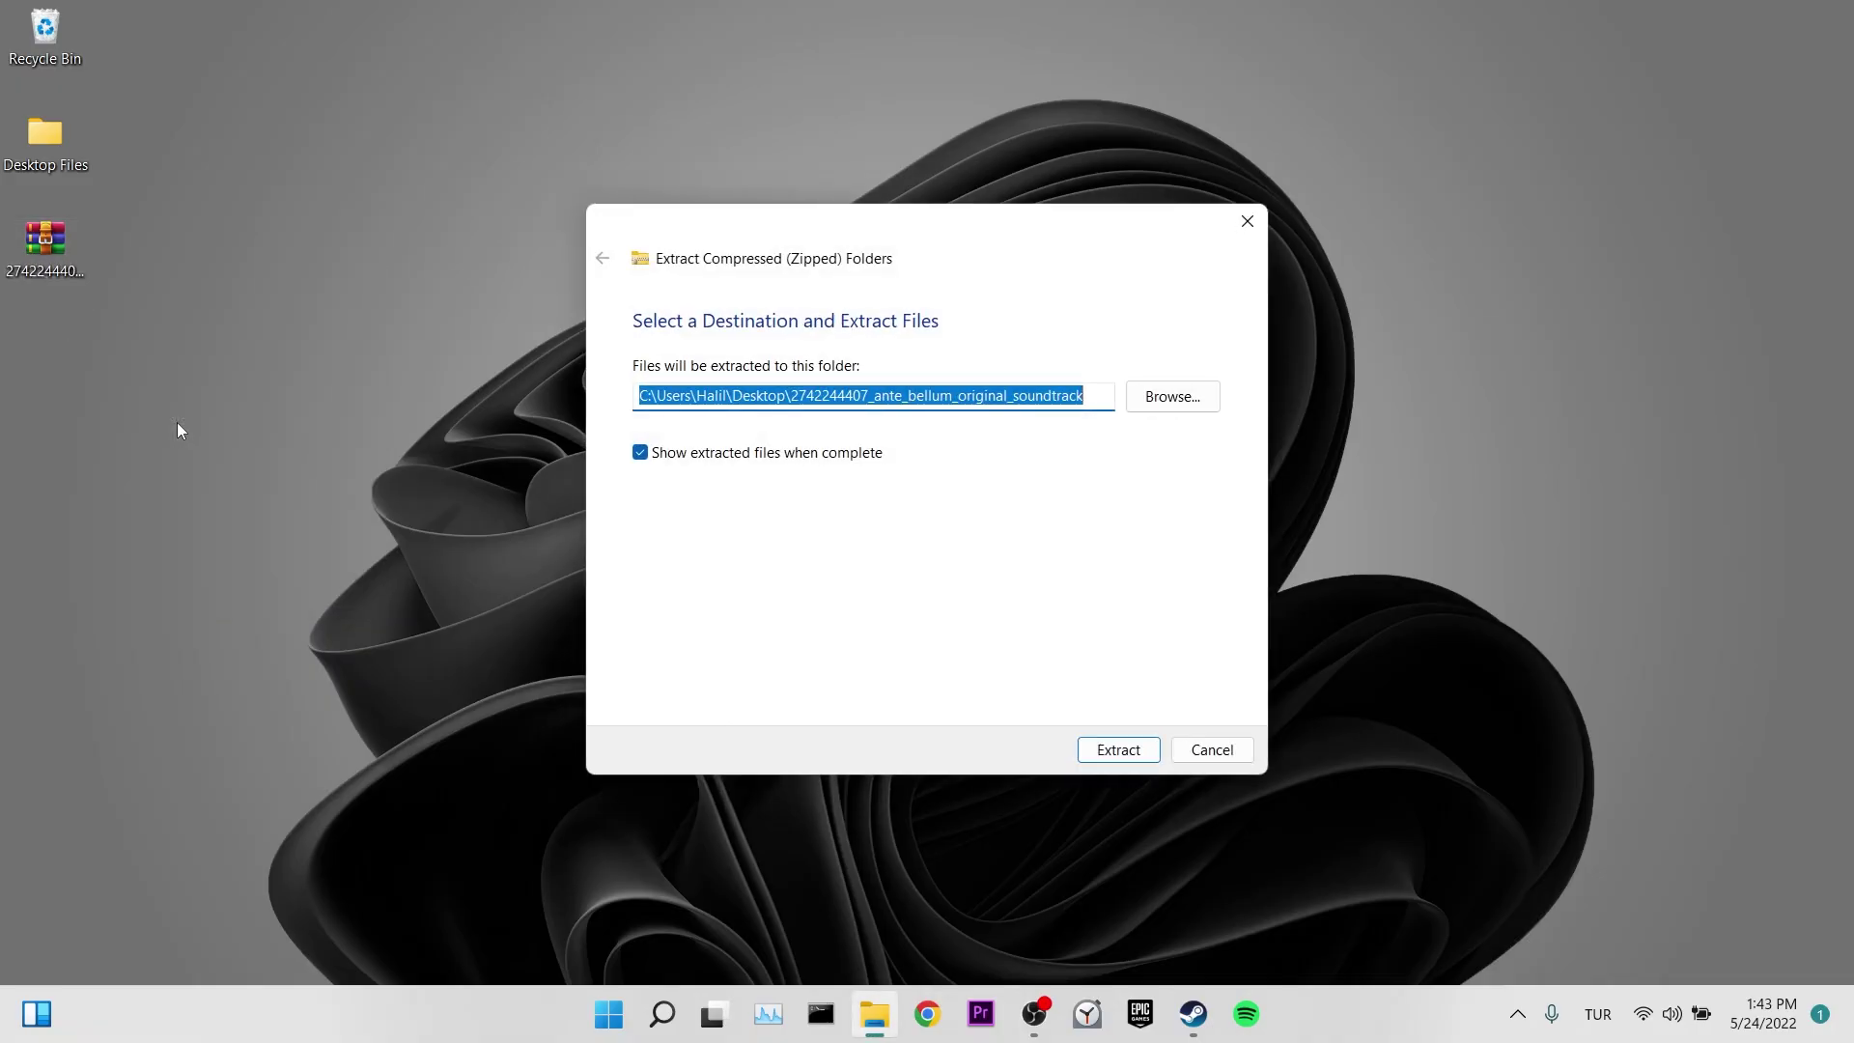
click(1123, 749)
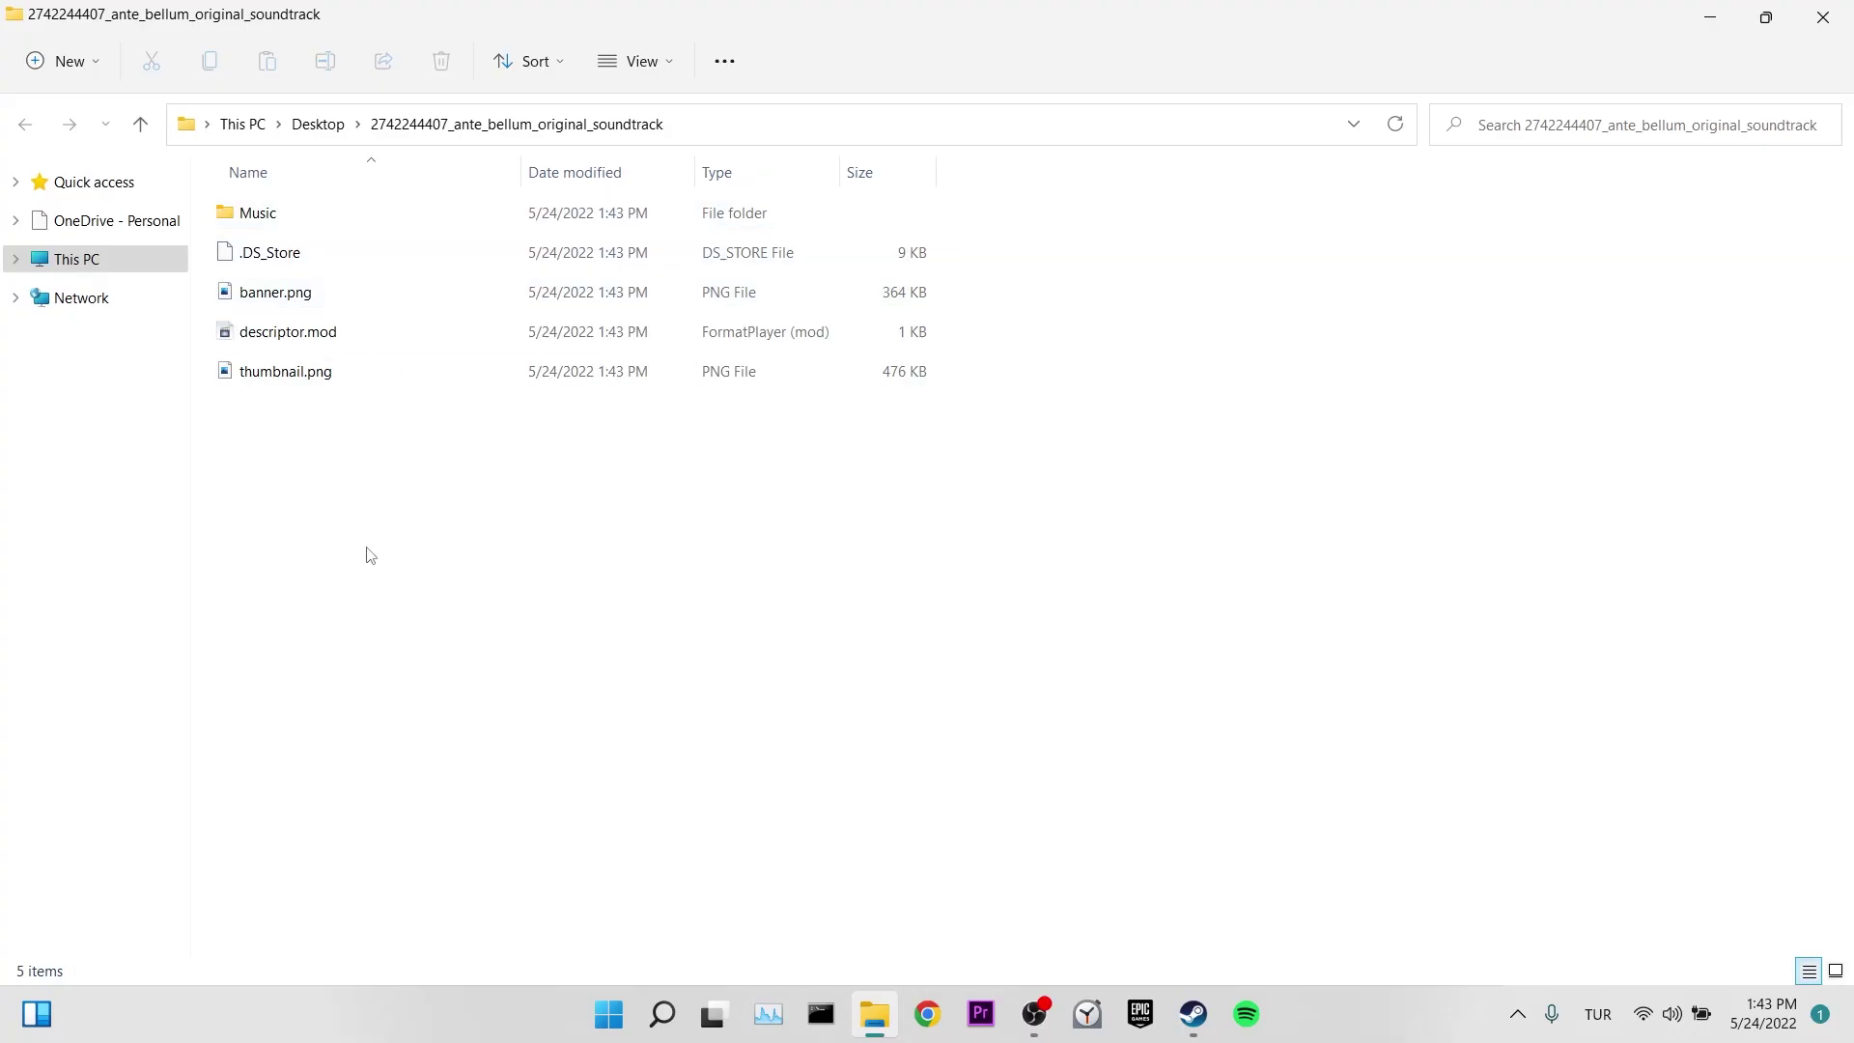
click(1823, 18)
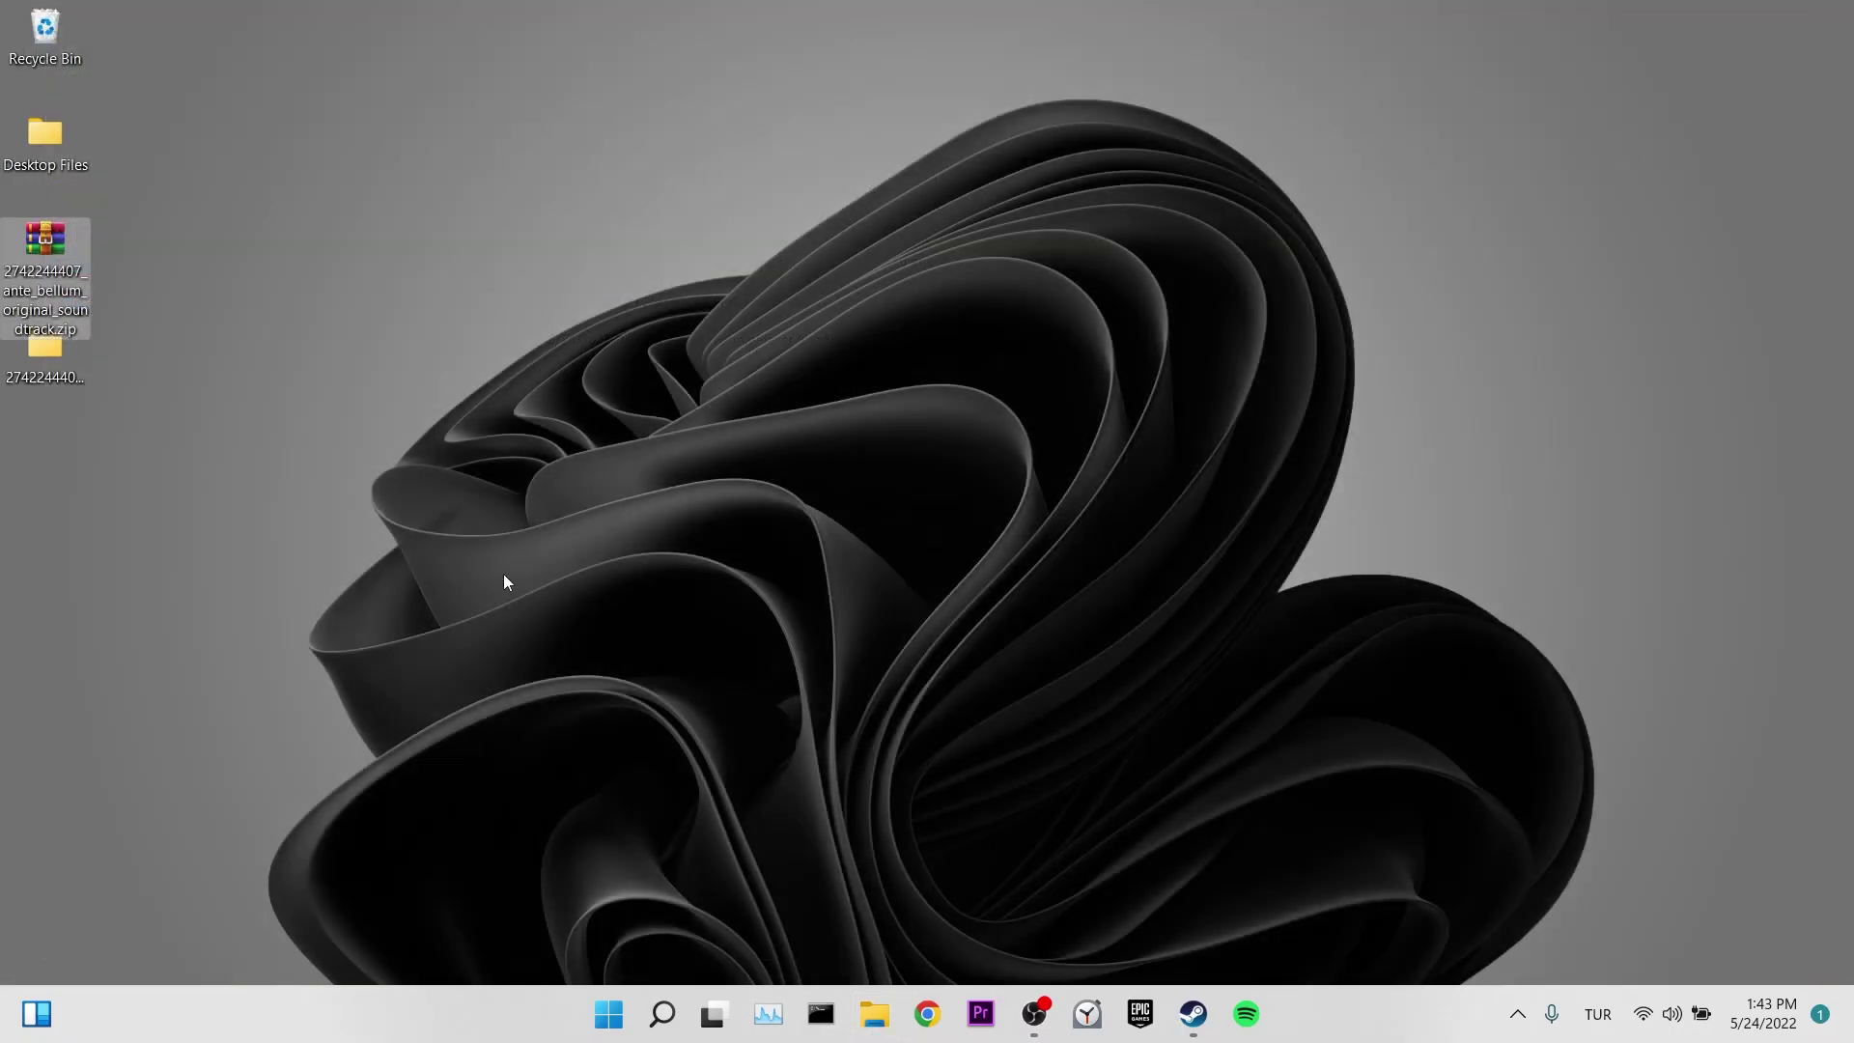
Exit the Steam client completely from its background icon
mouse_move(42, 365)
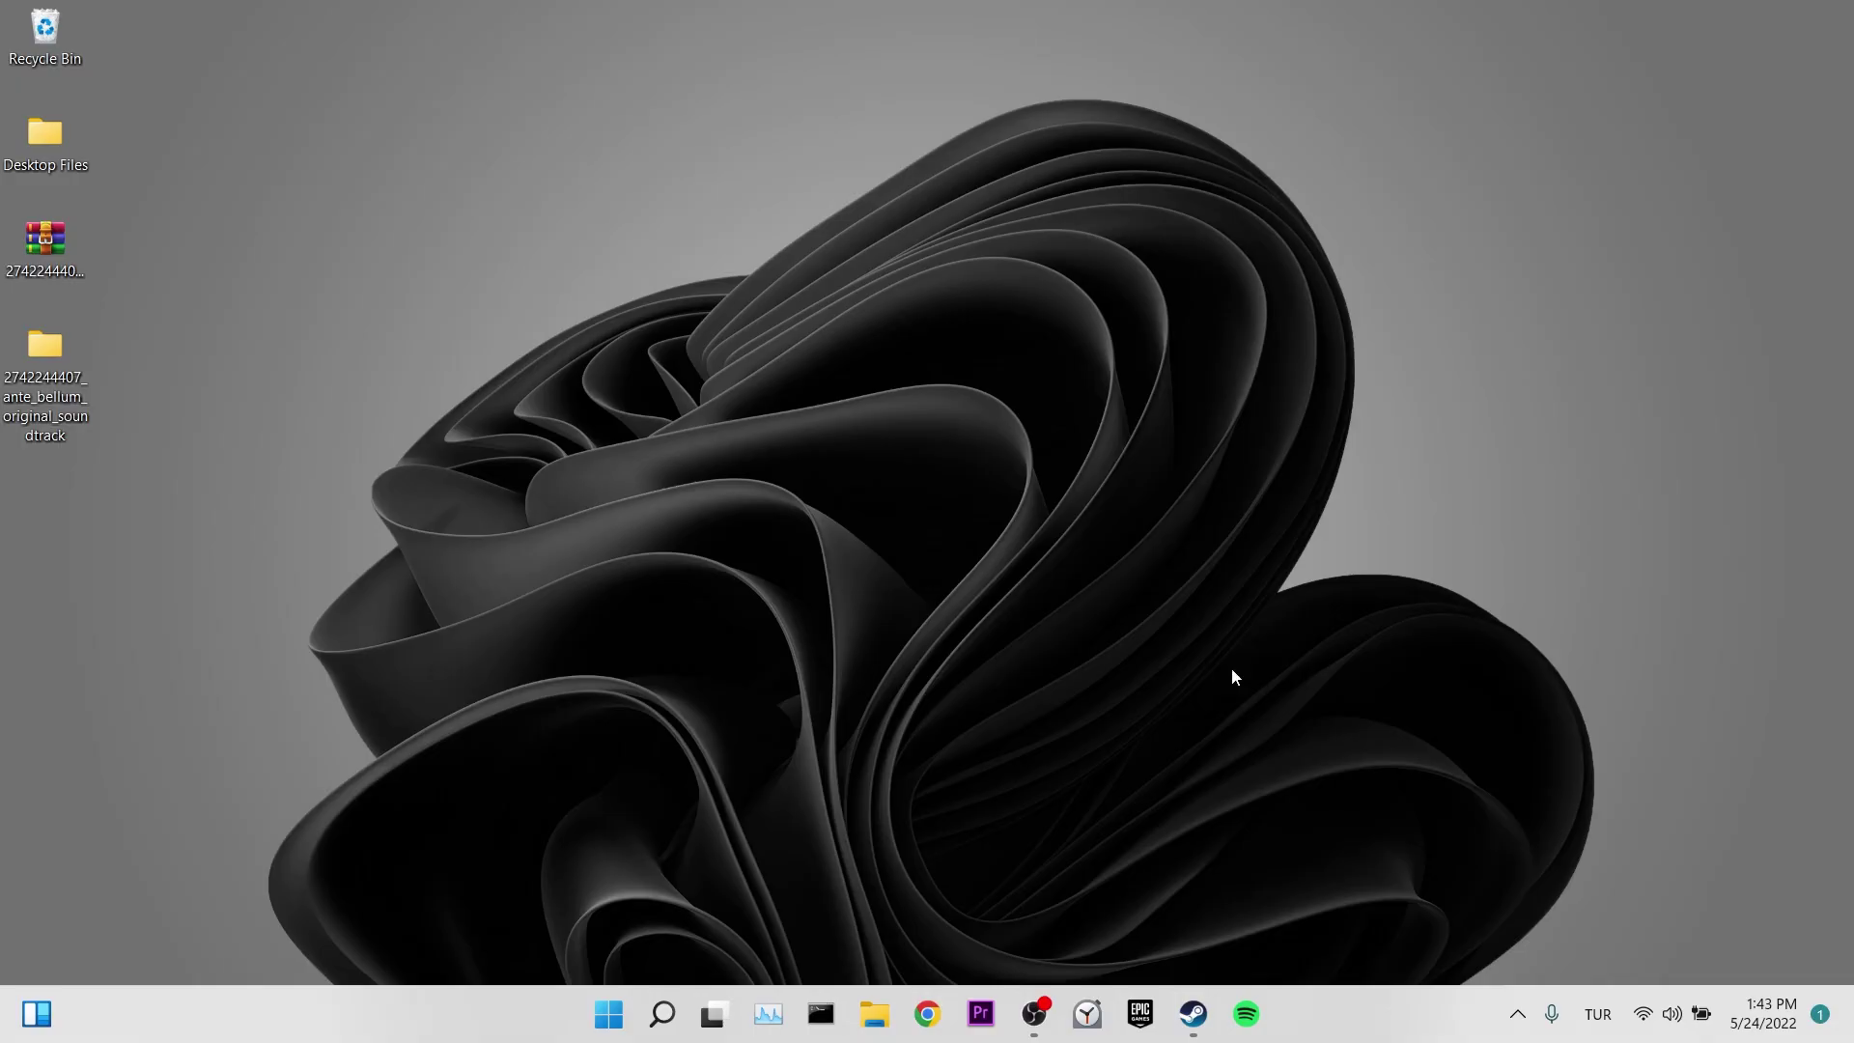
click(1516, 1012)
right_click(1492, 899)
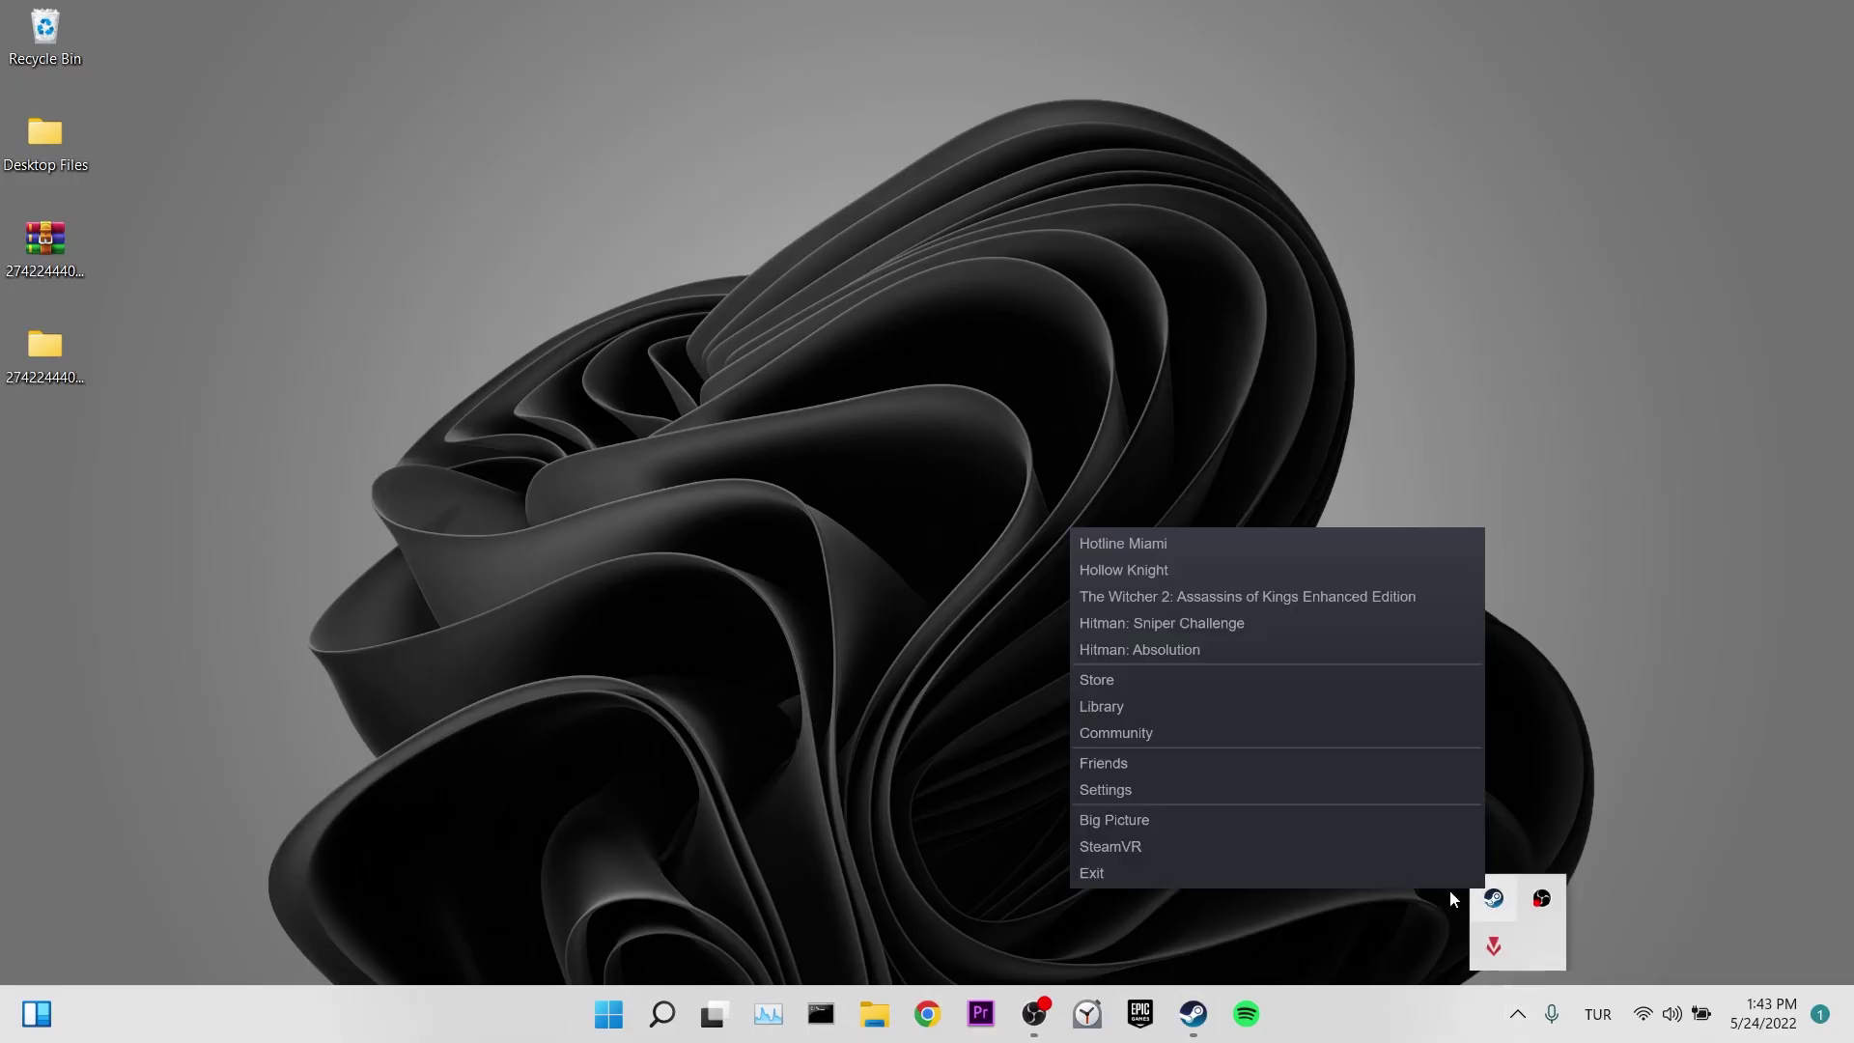
click(1122, 875)
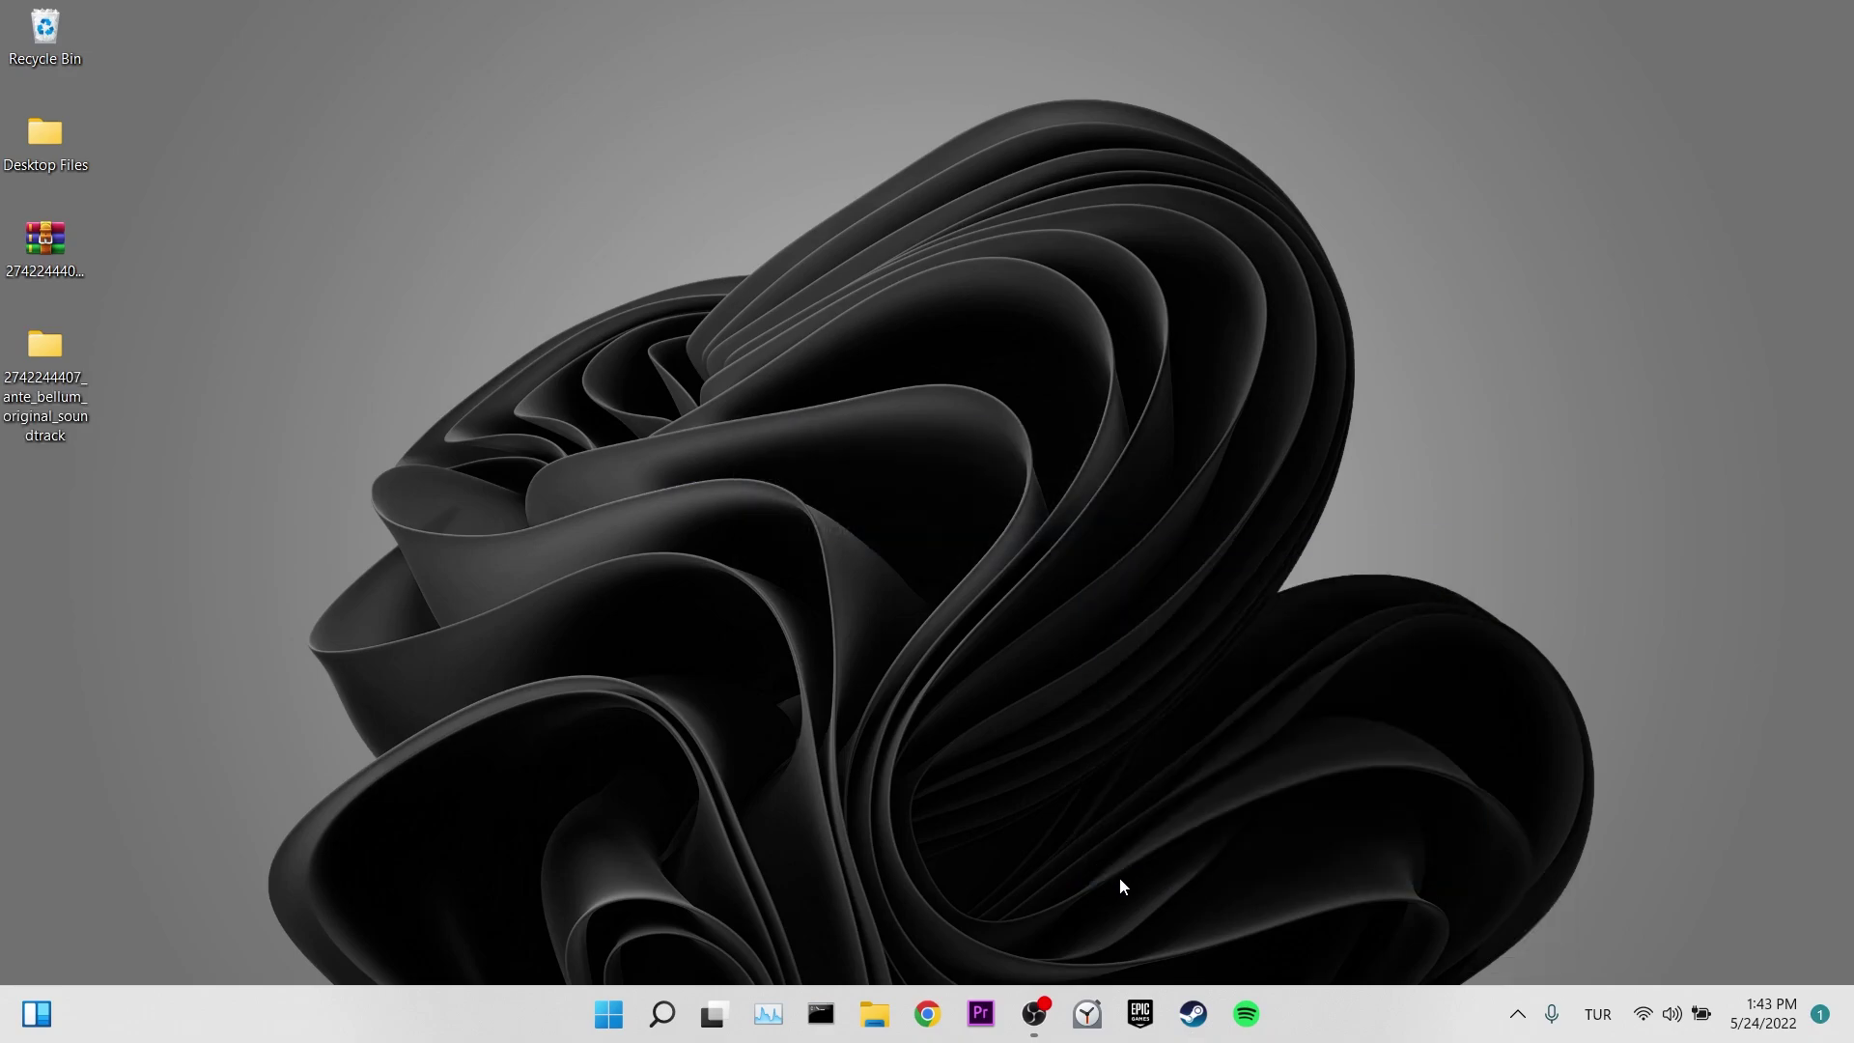
Switch to File Explorer and open the Steam installation folder in Program Files (x86) on Local Disk (C:)
click(874, 1013)
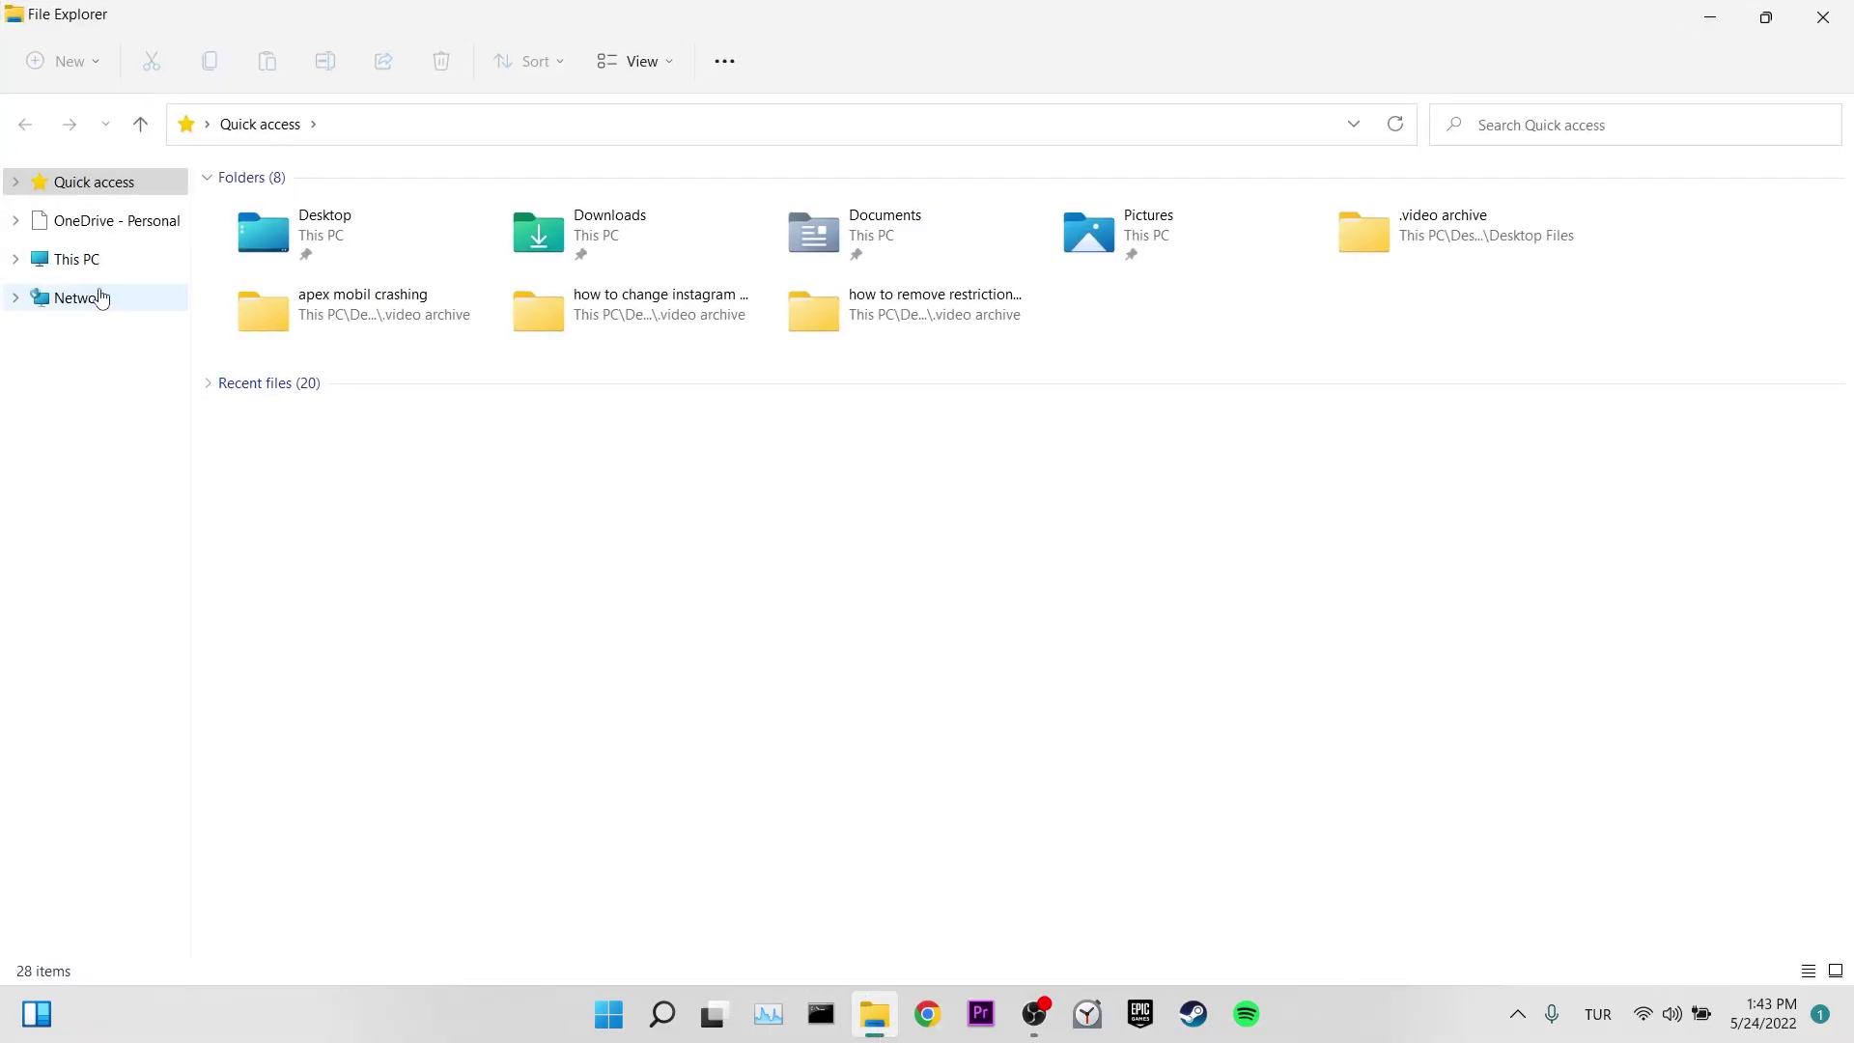
click(66, 263)
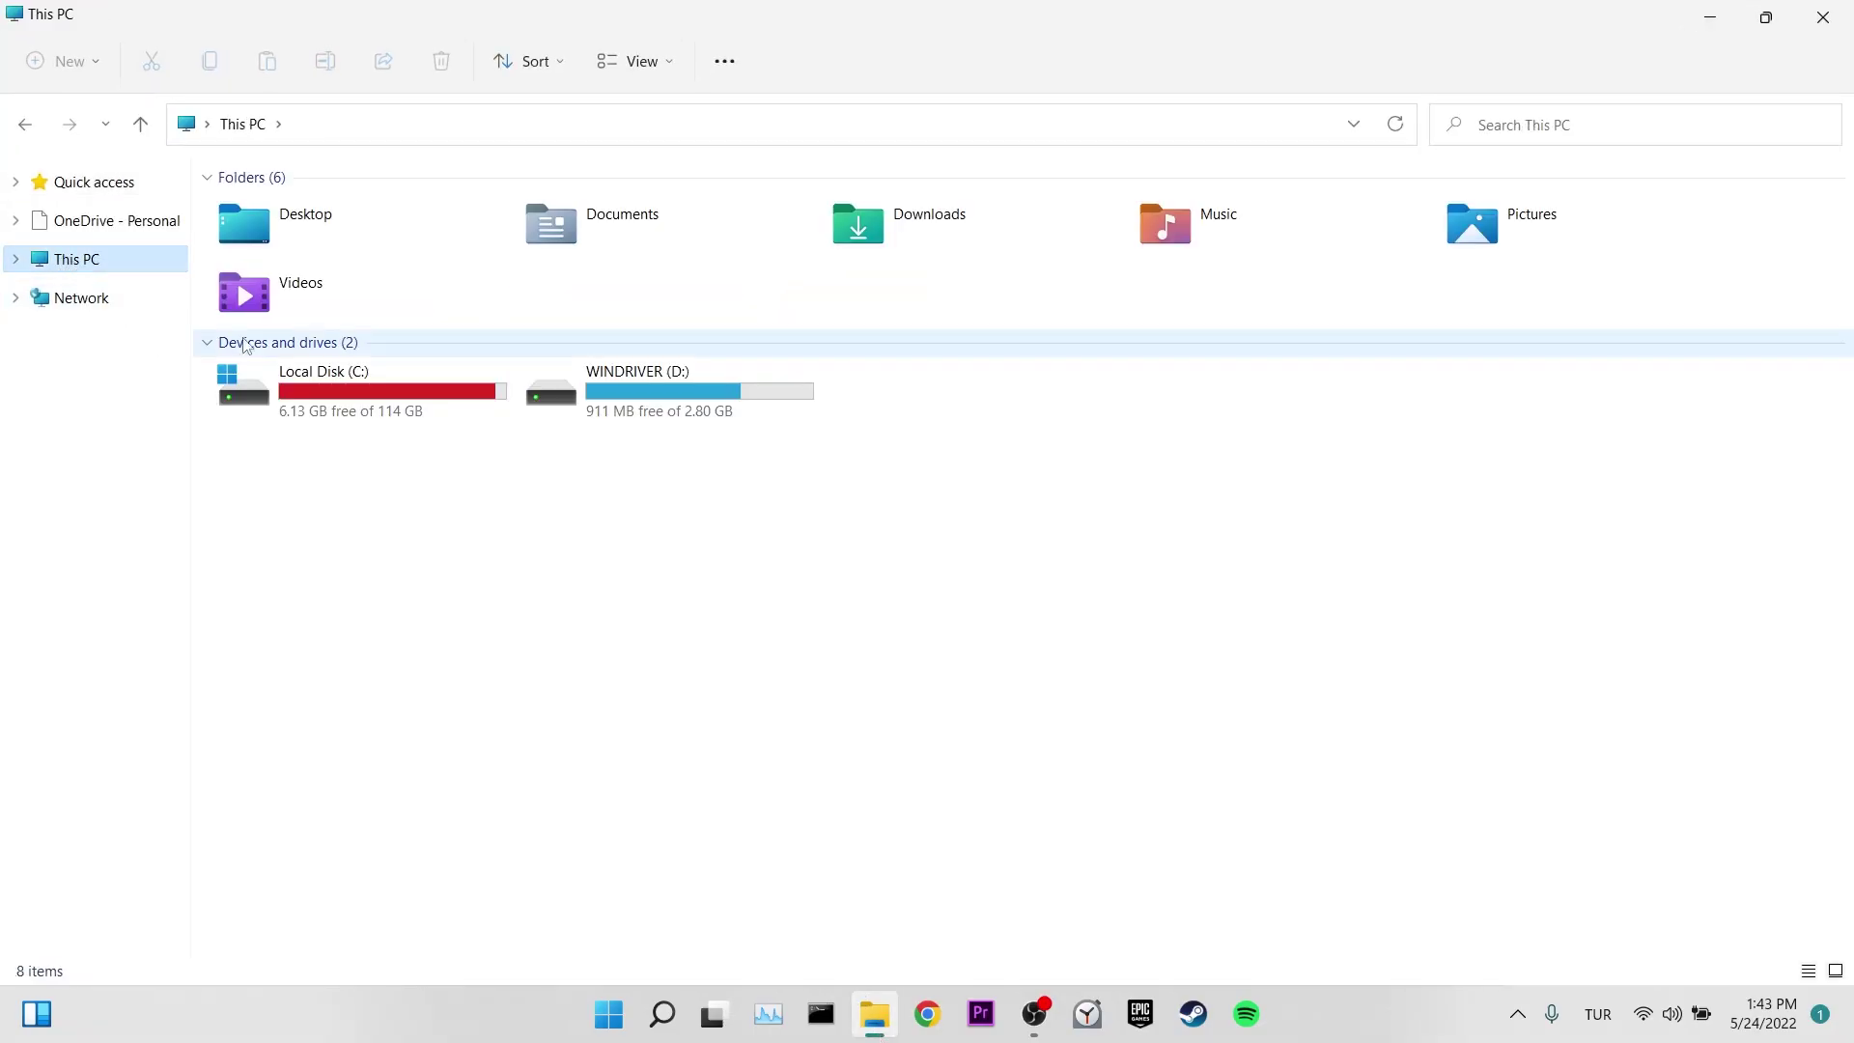
click(314, 393)
double_click(315, 393)
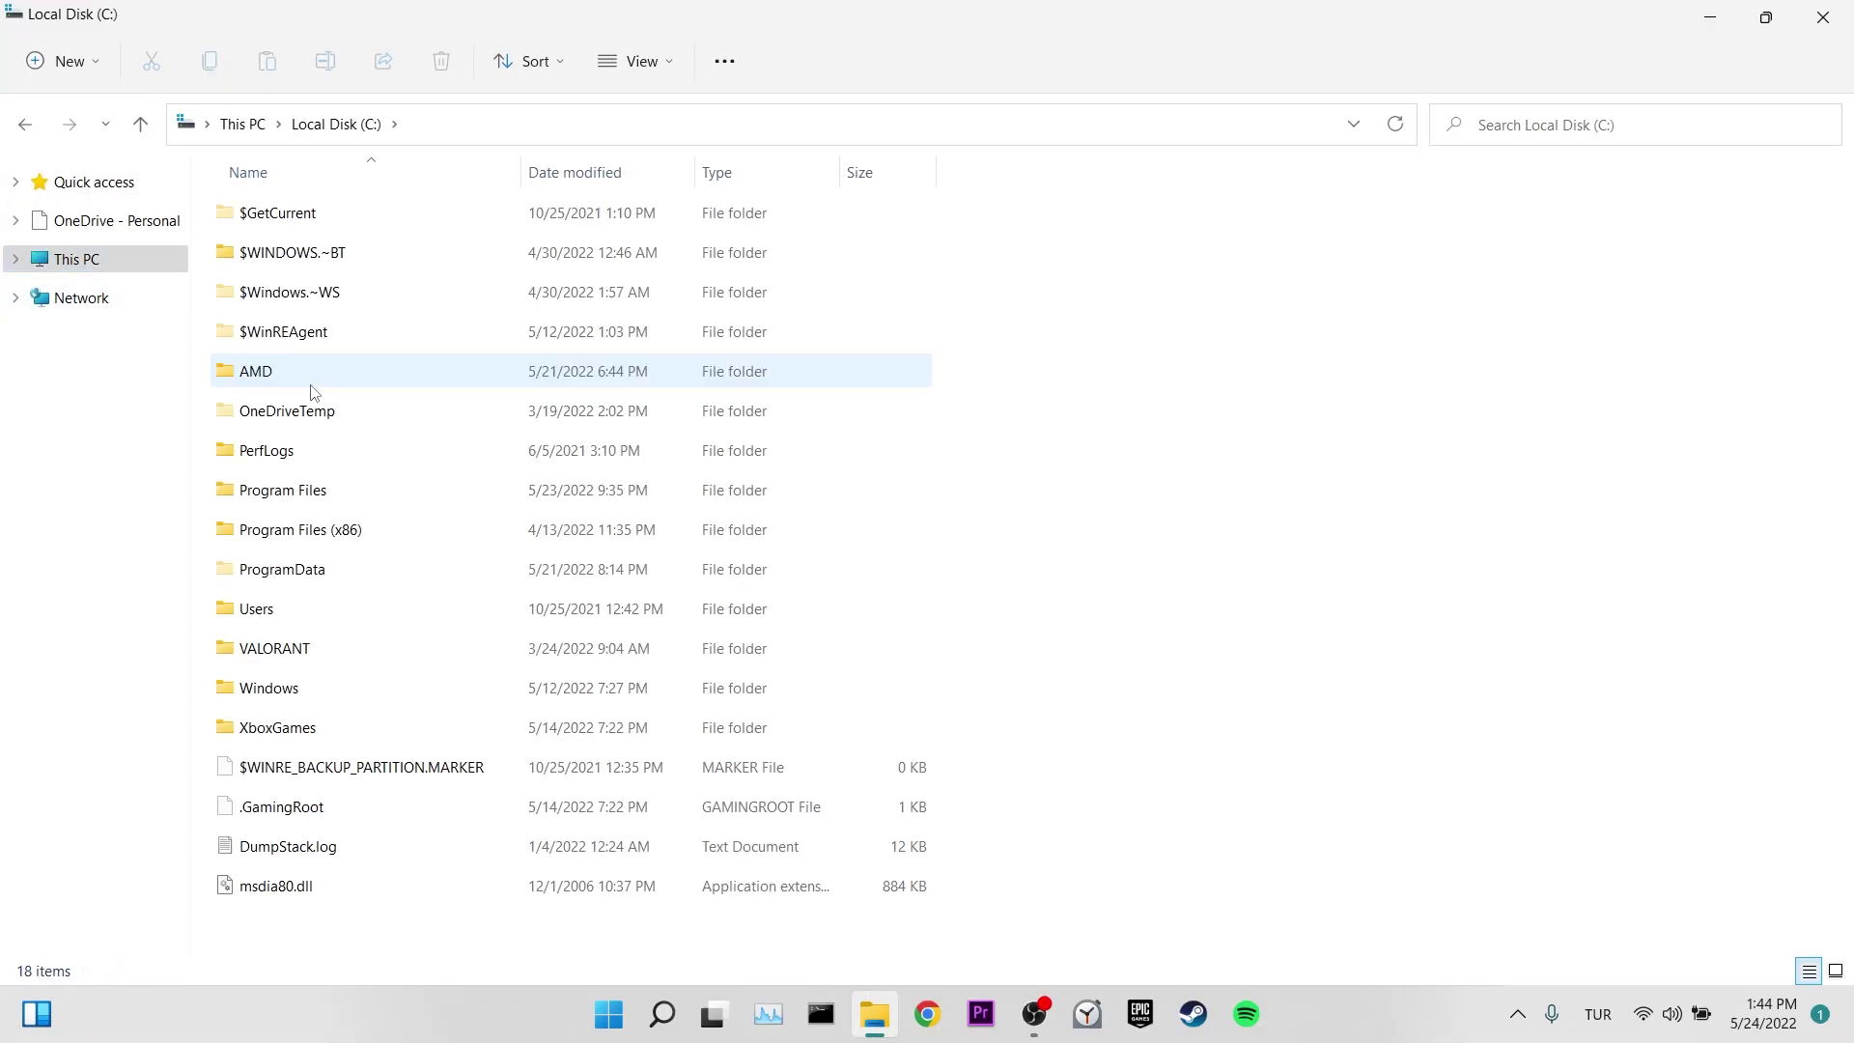
click(312, 541)
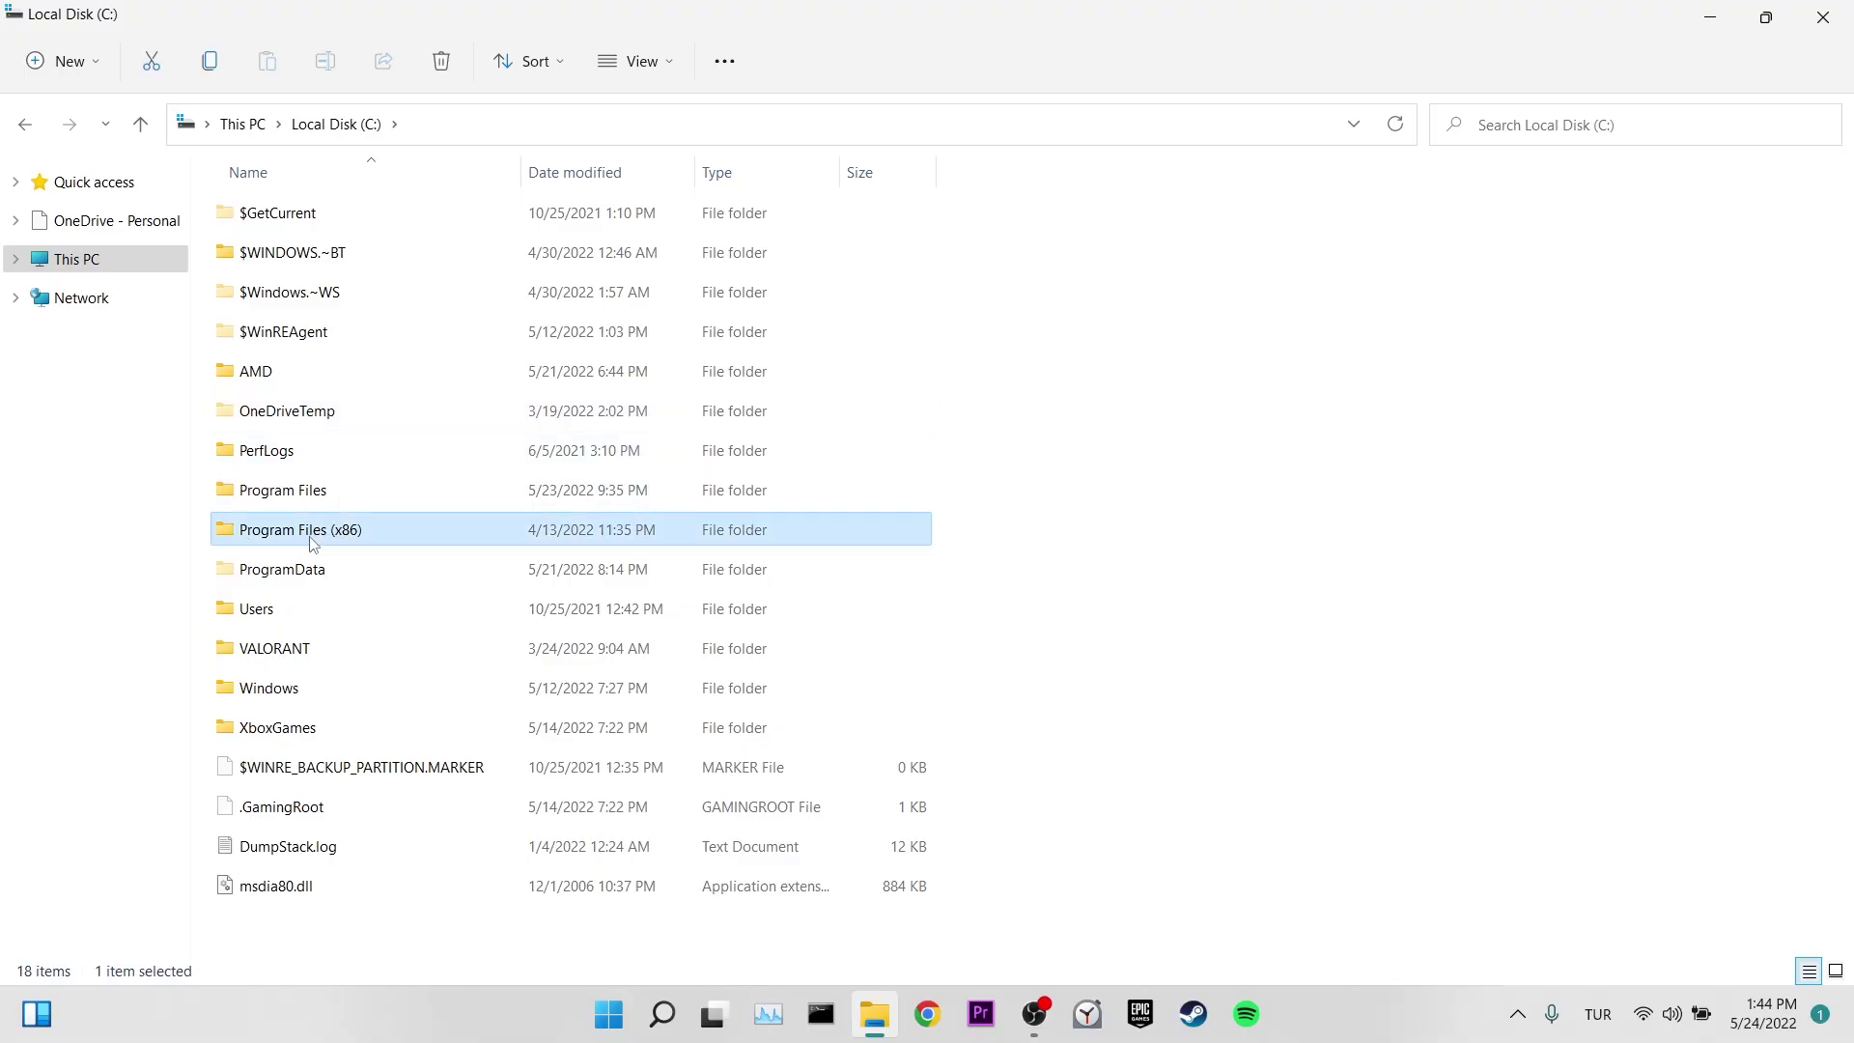
double_click(312, 540)
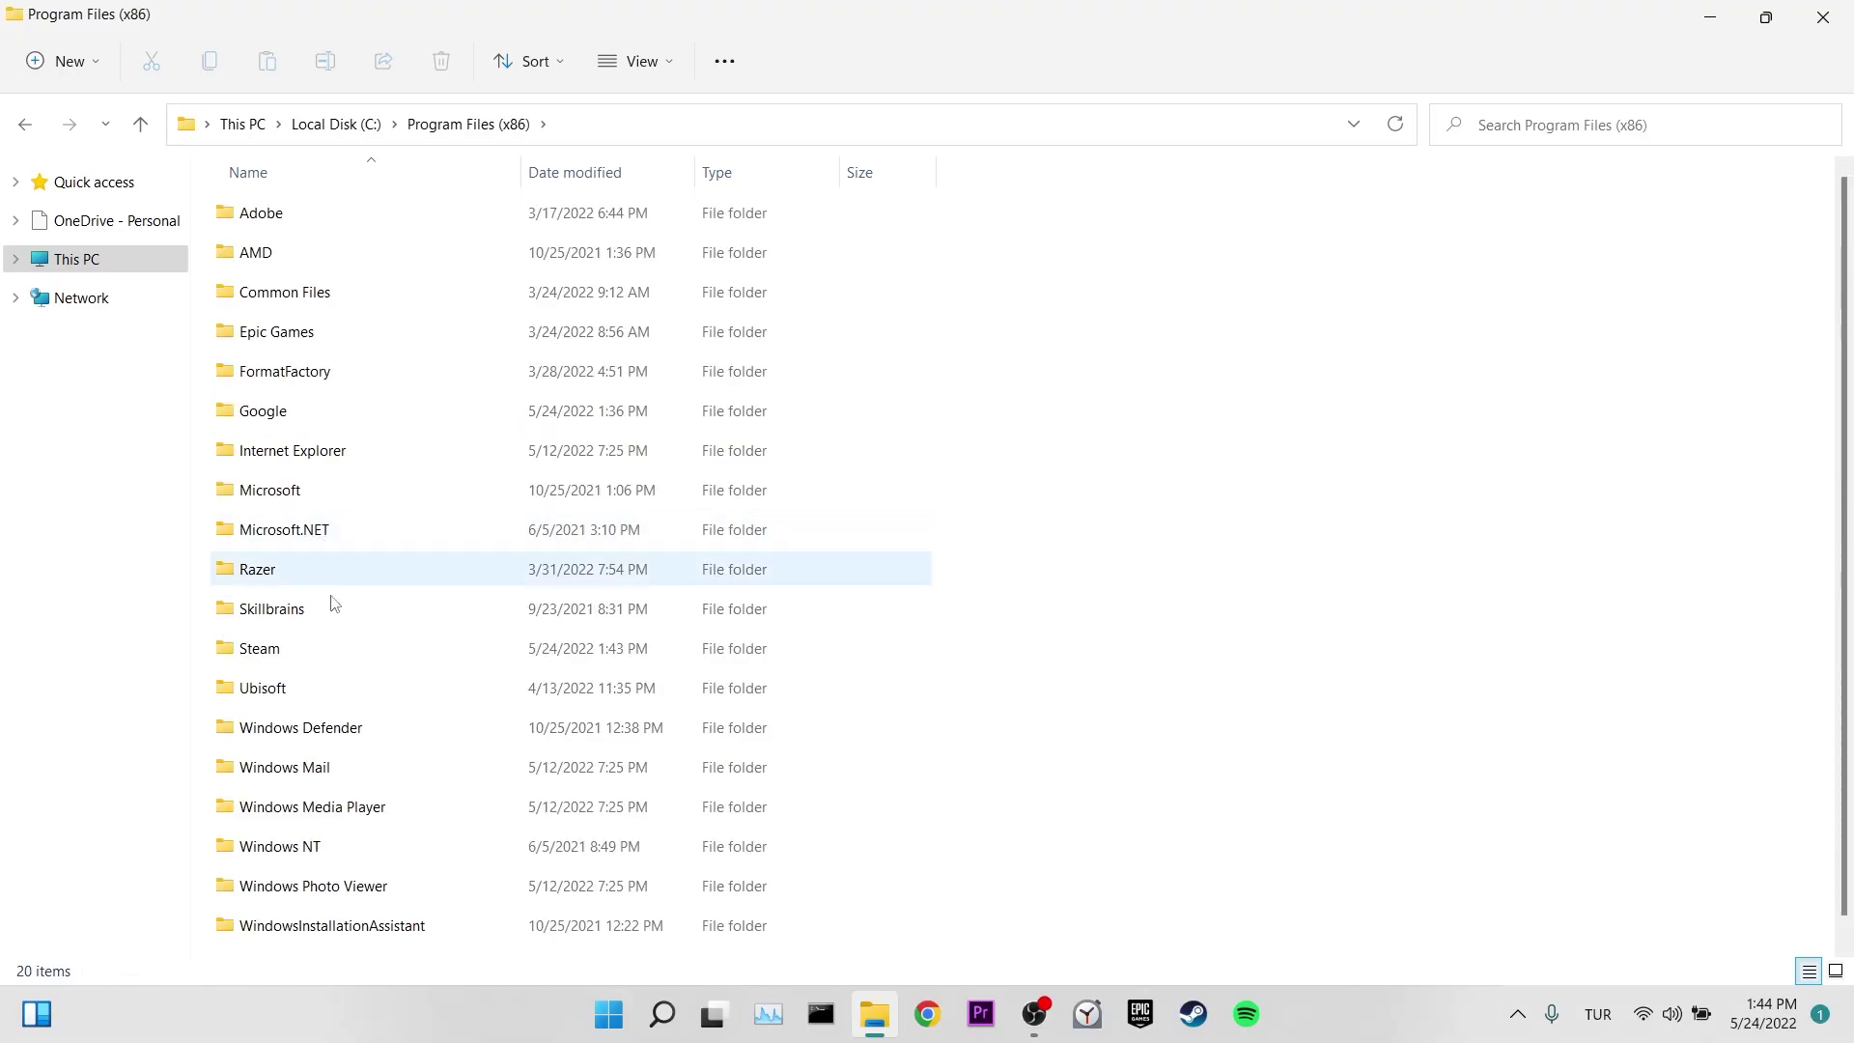
double_click(301, 659)
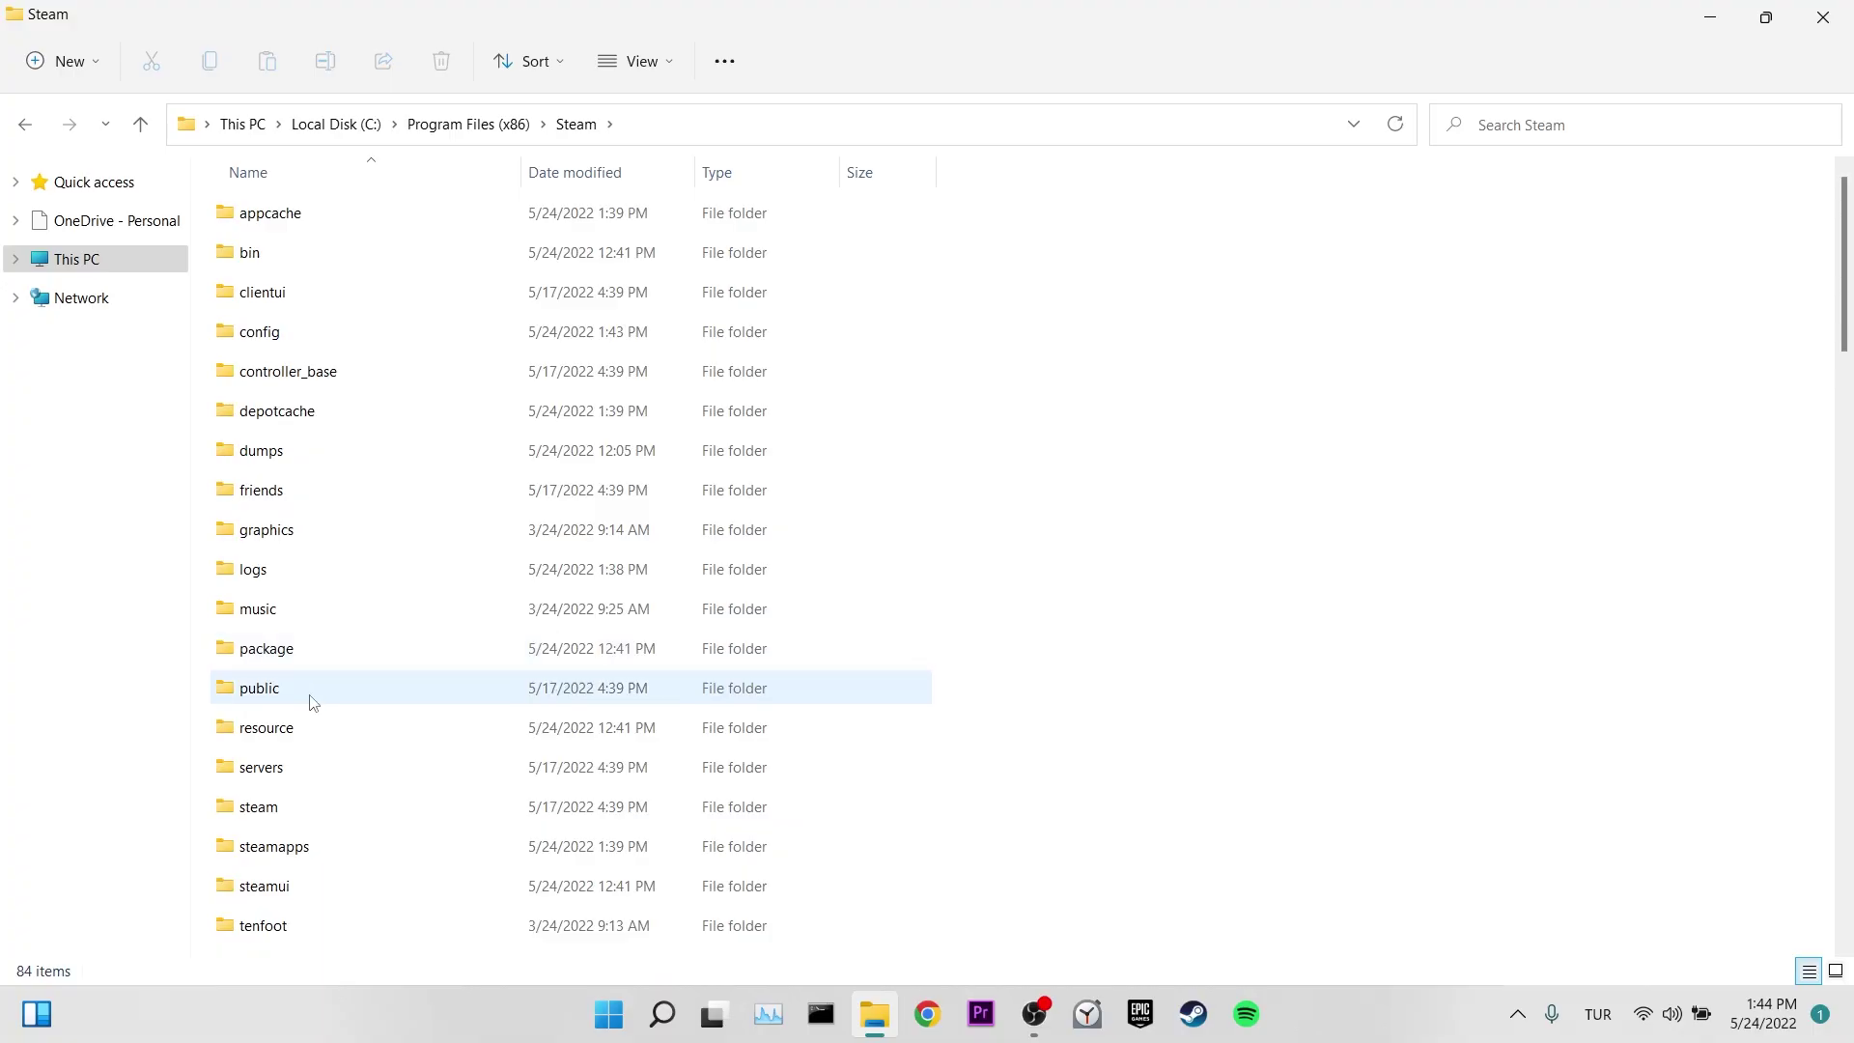
Open the game's Workshop content folder 236850 under steamapps\workshop\content
click(270, 856)
double_click(269, 856)
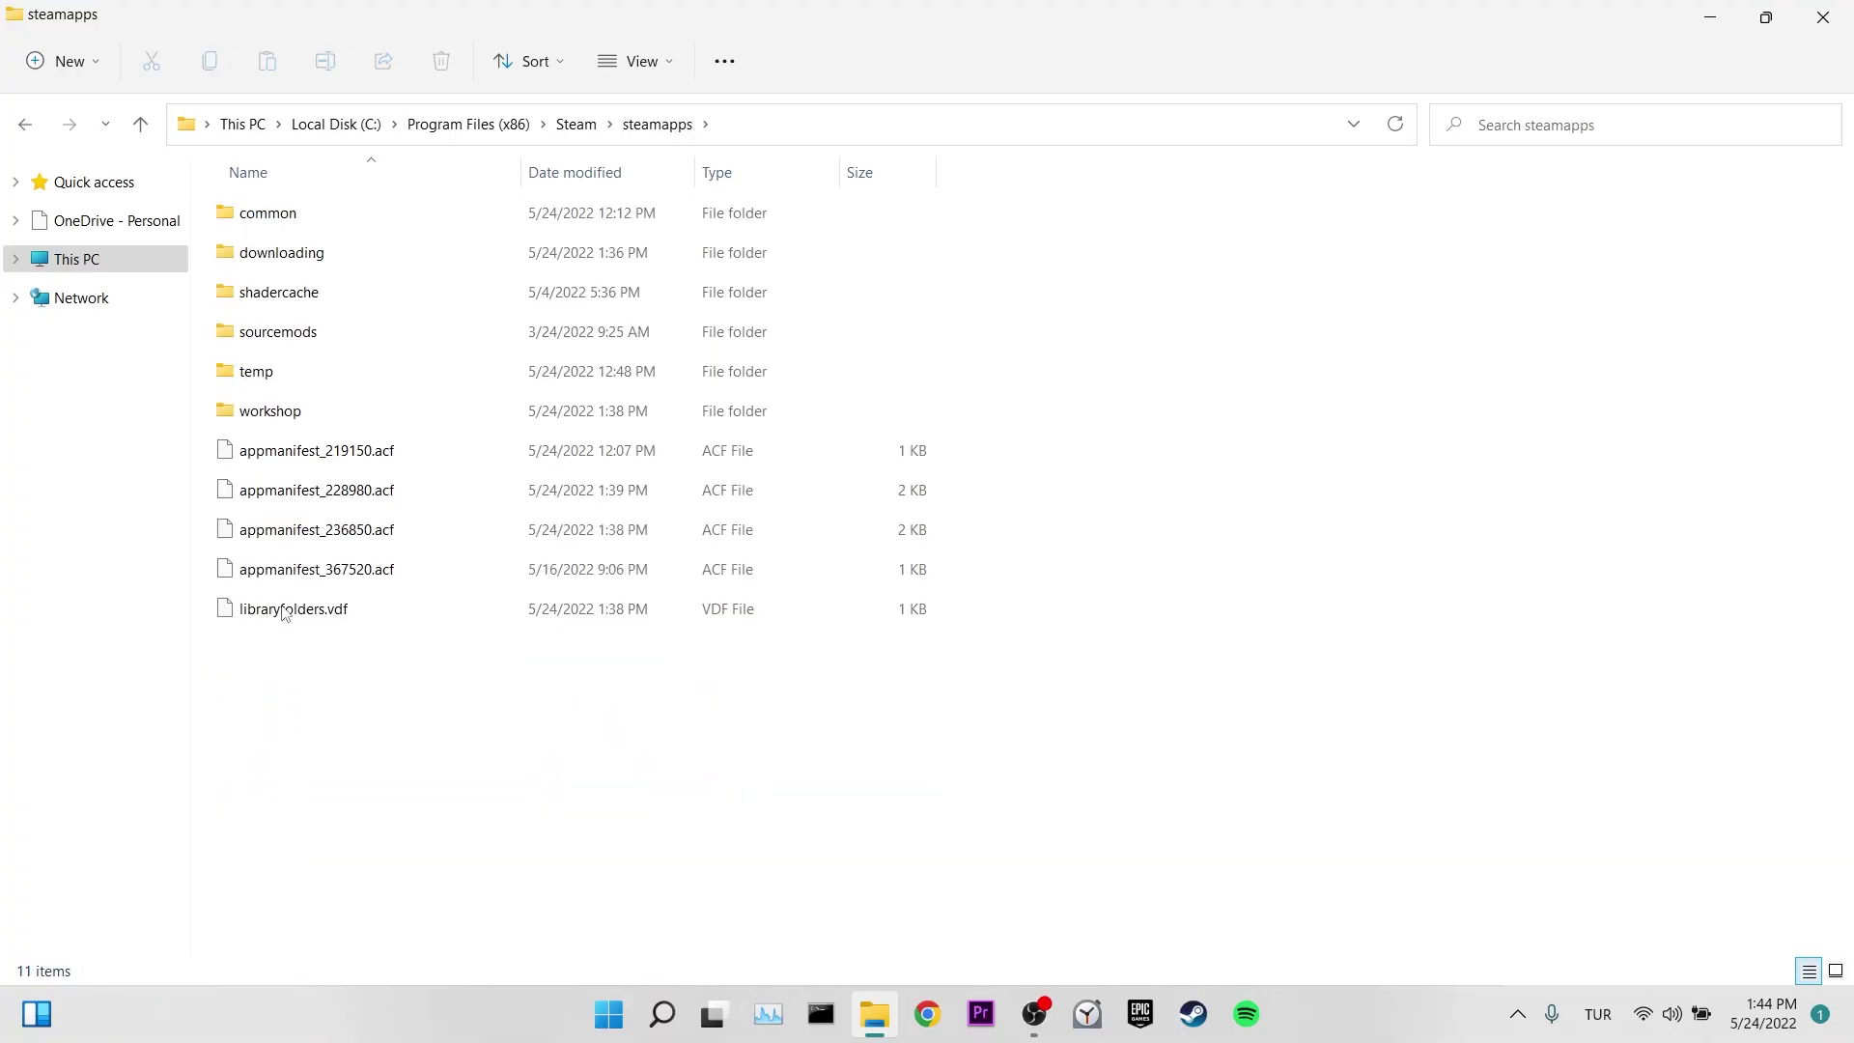
double_click(304, 421)
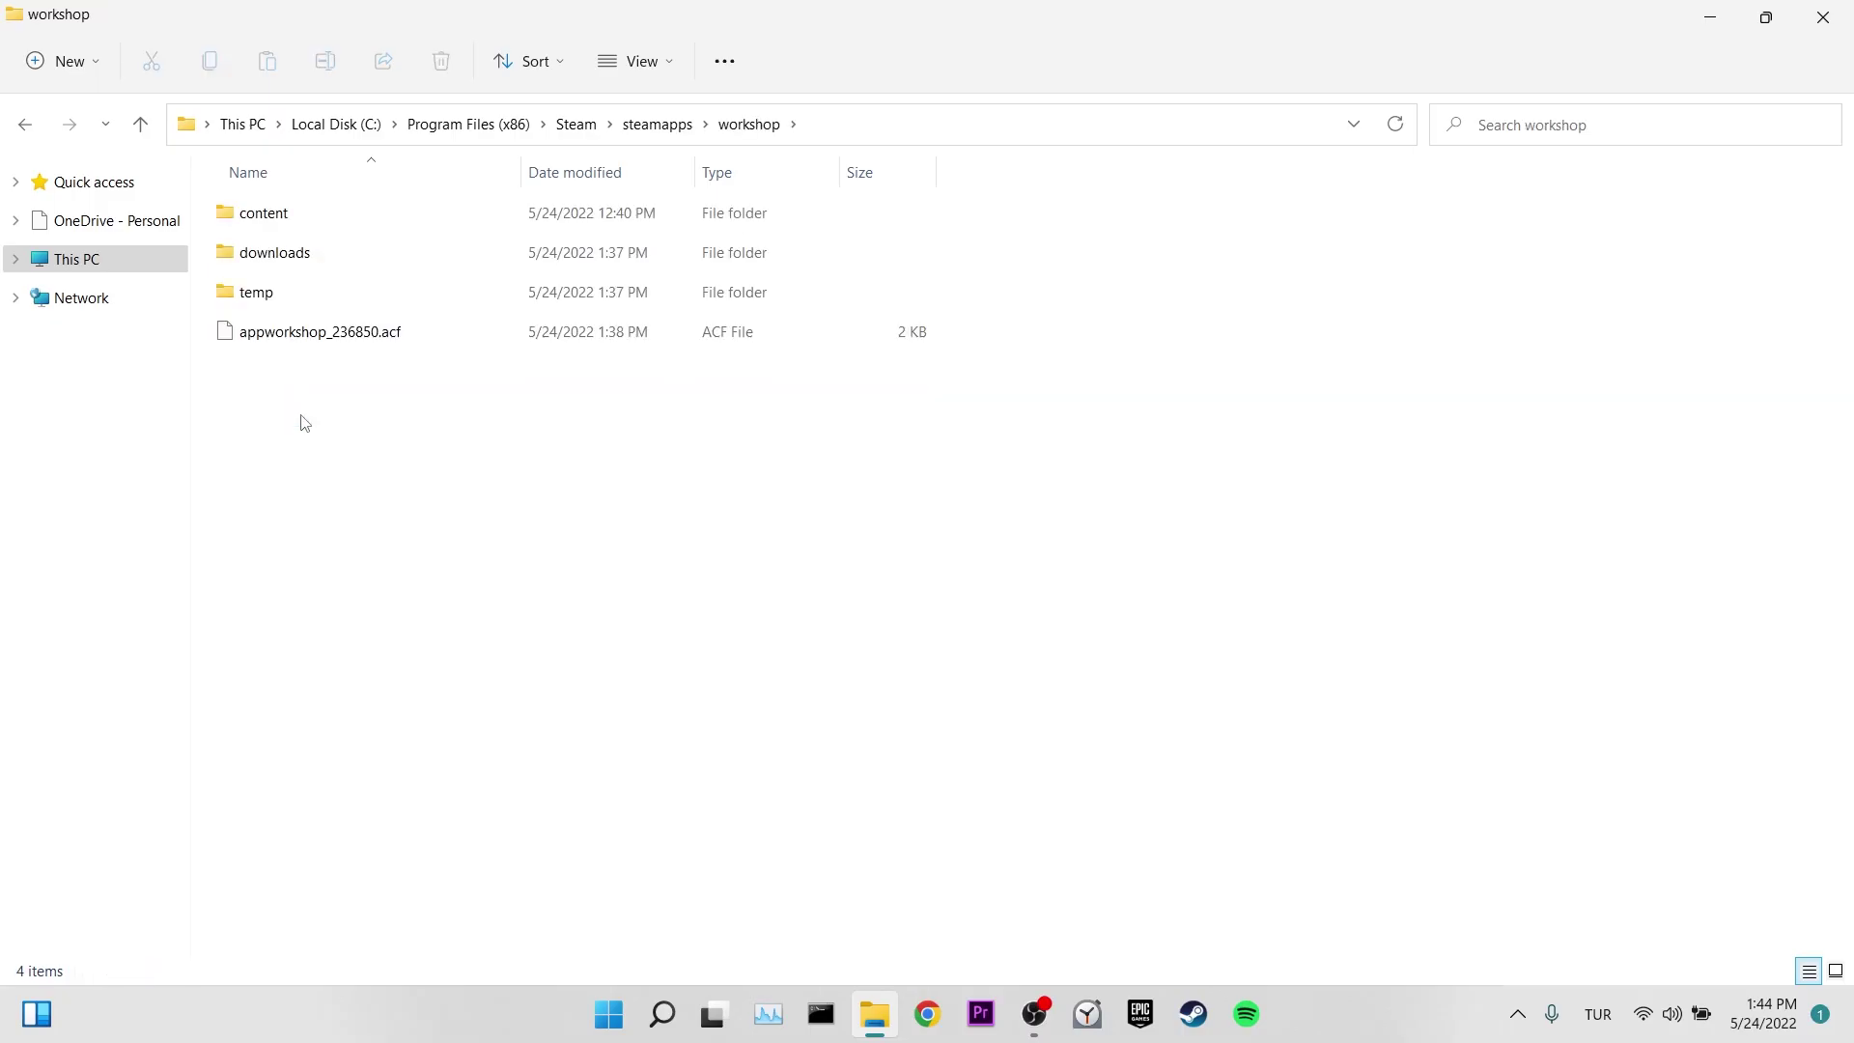
double_click(311, 220)
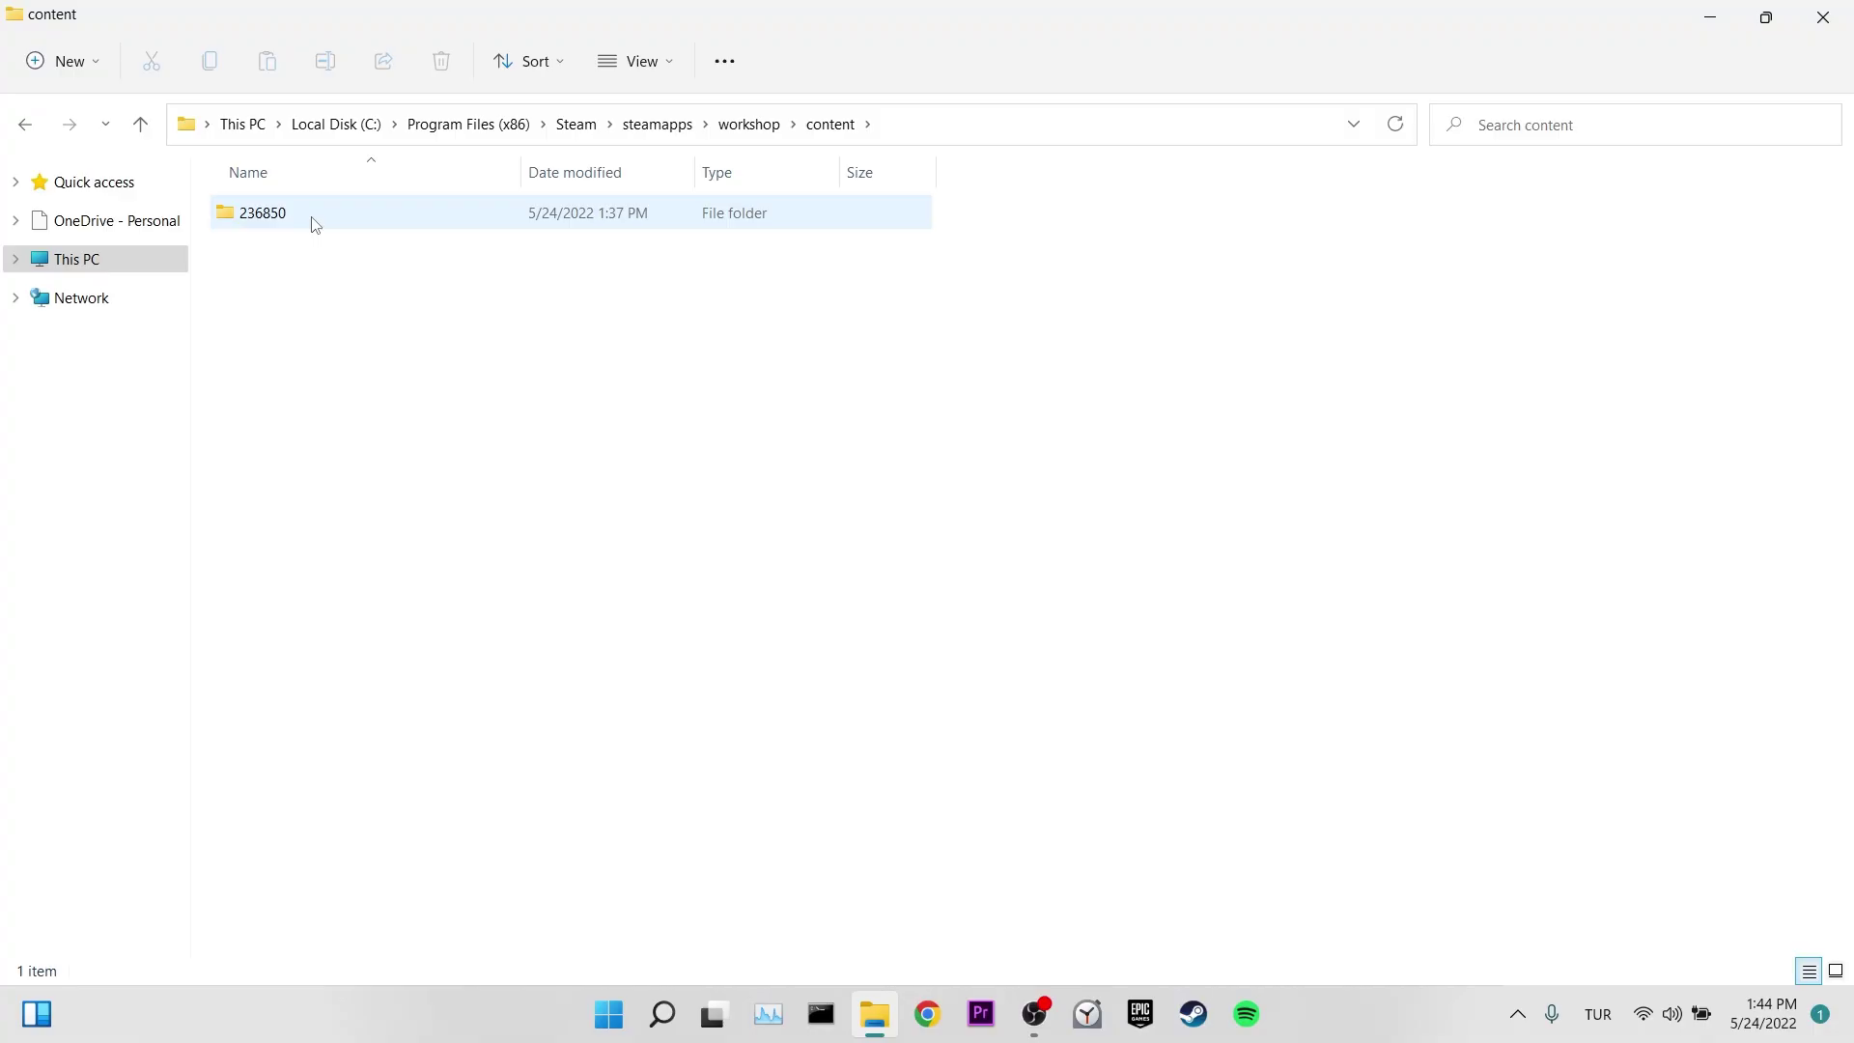
double_click(315, 225)
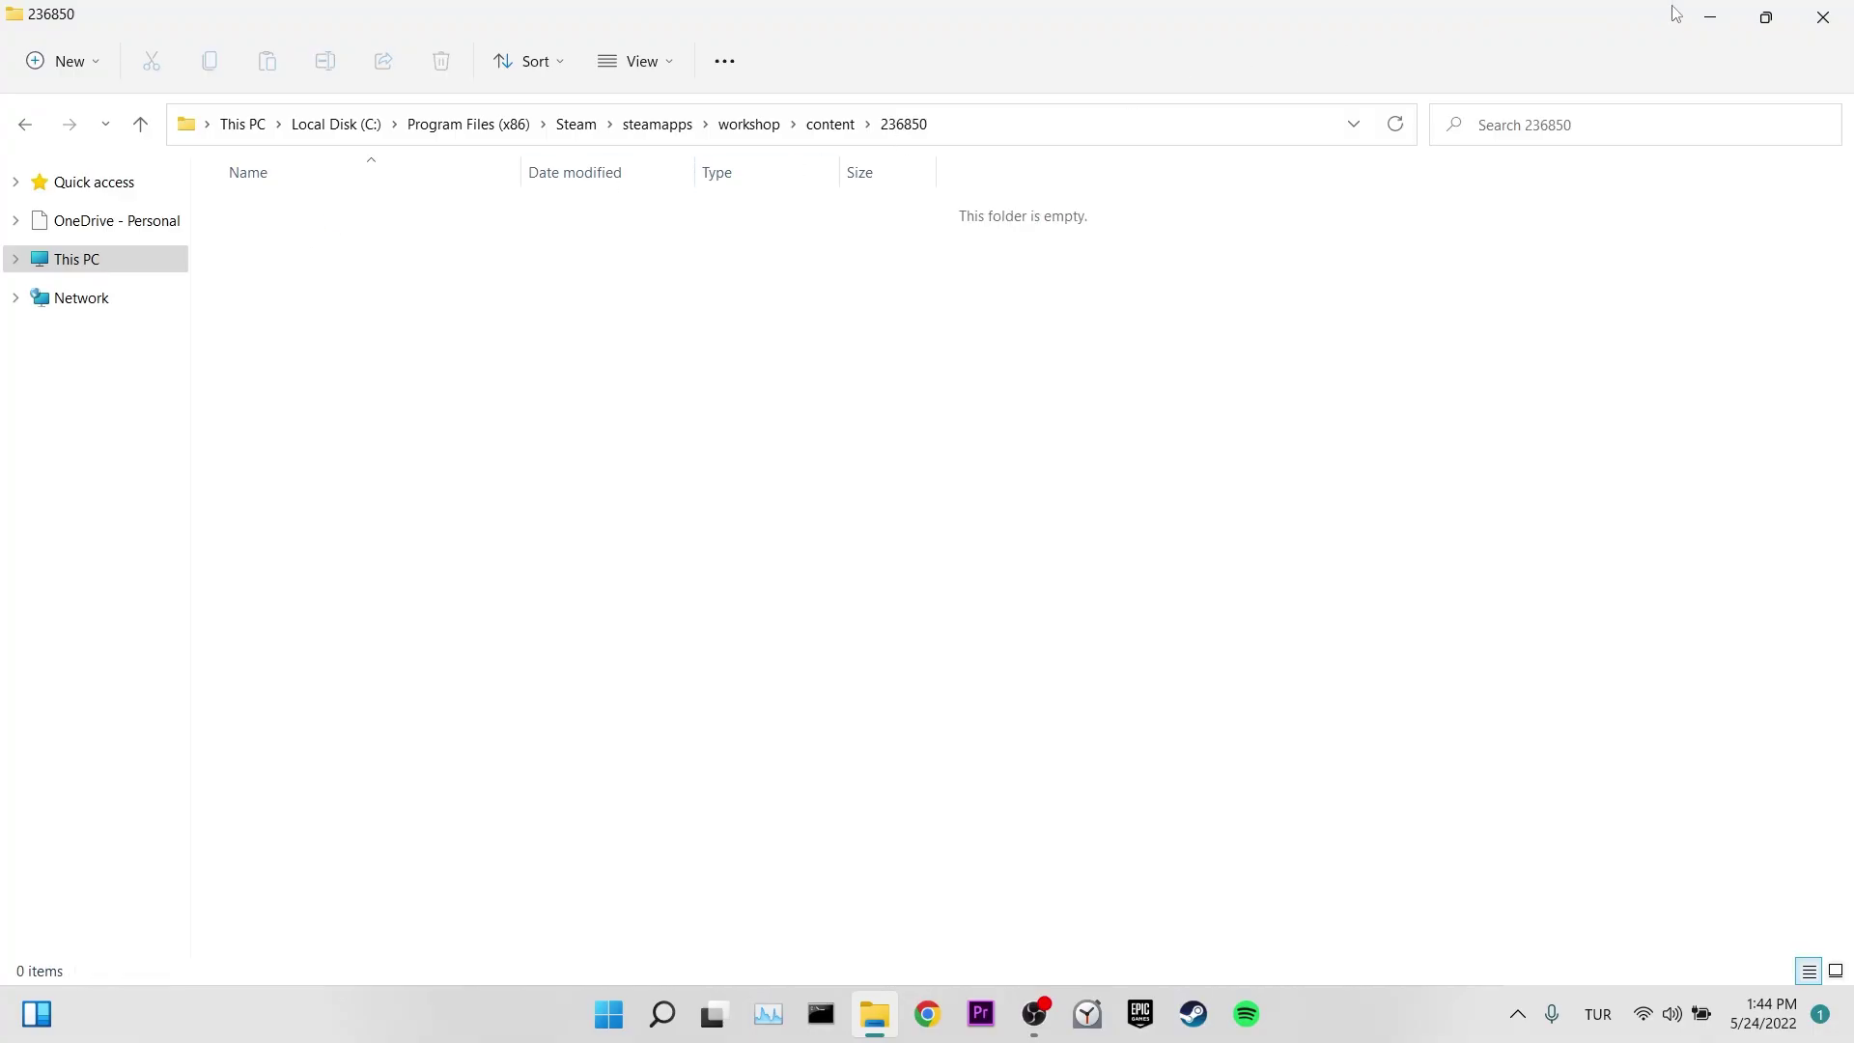
drag(1300, 25, 1322, 89)
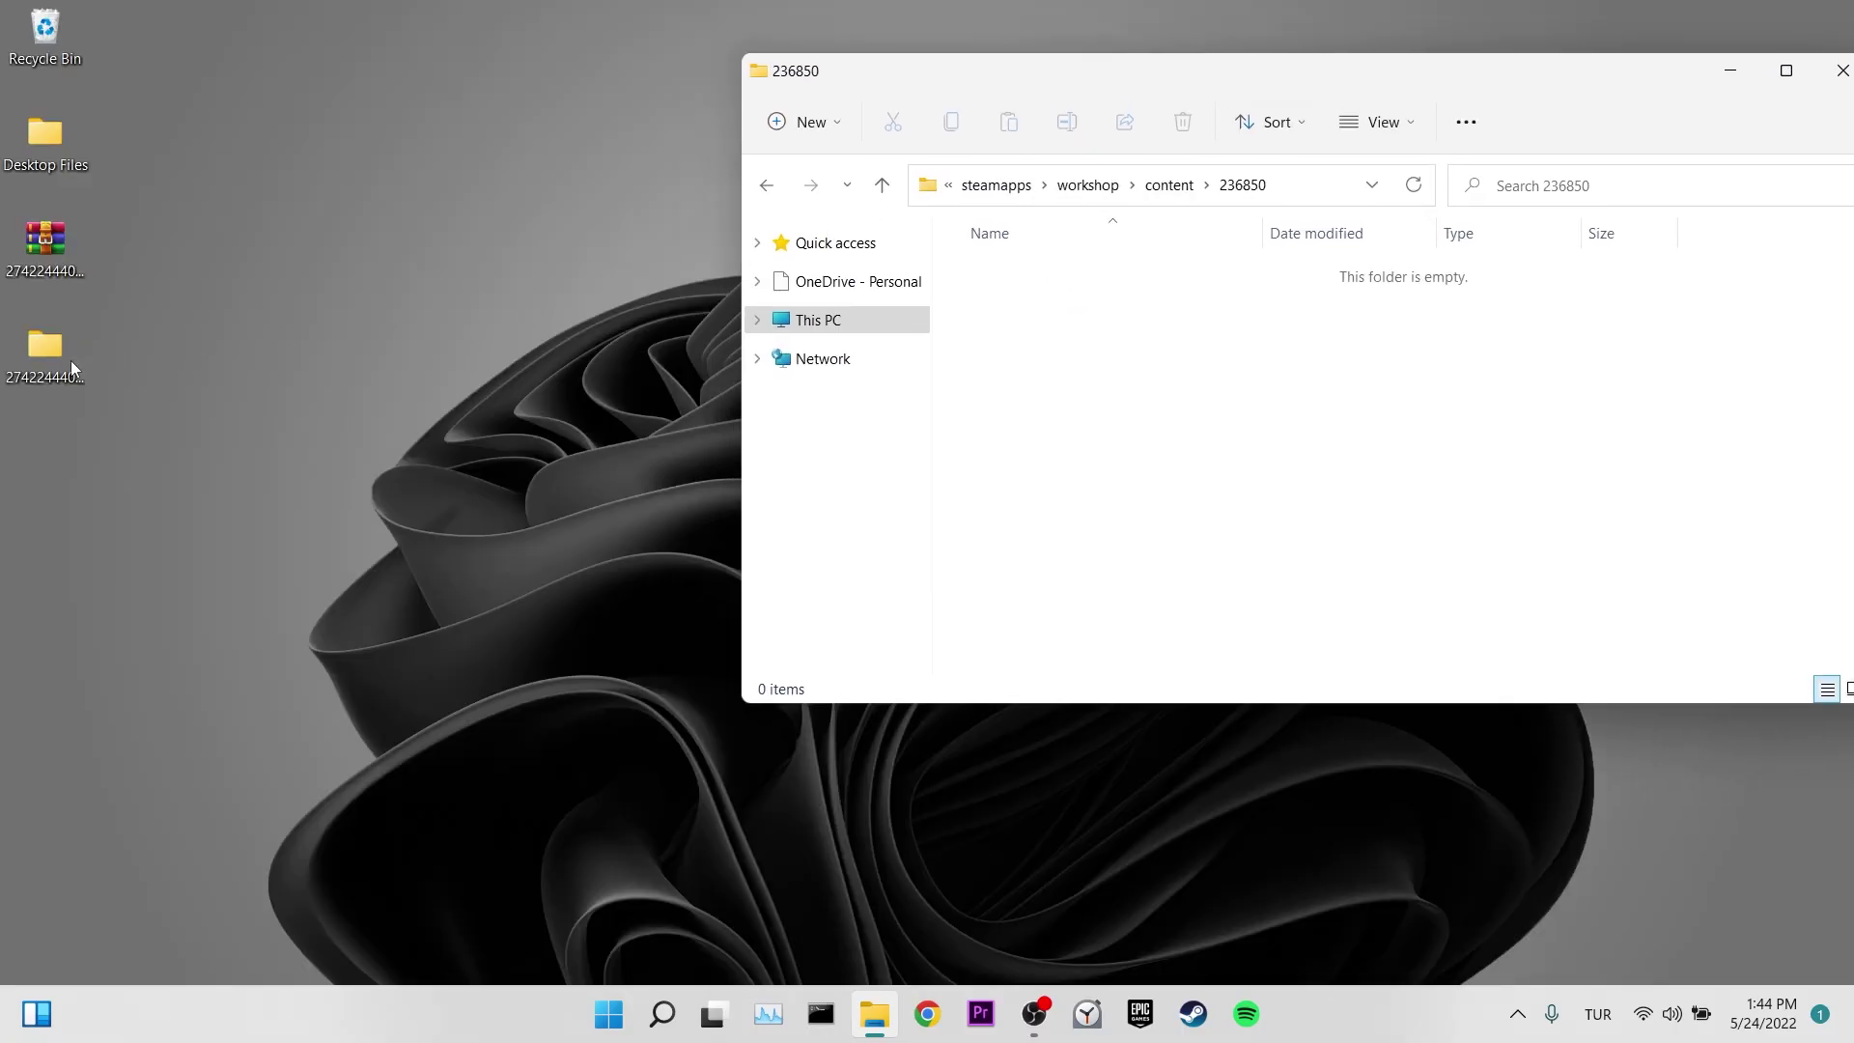
drag(71, 361, 1129, 304)
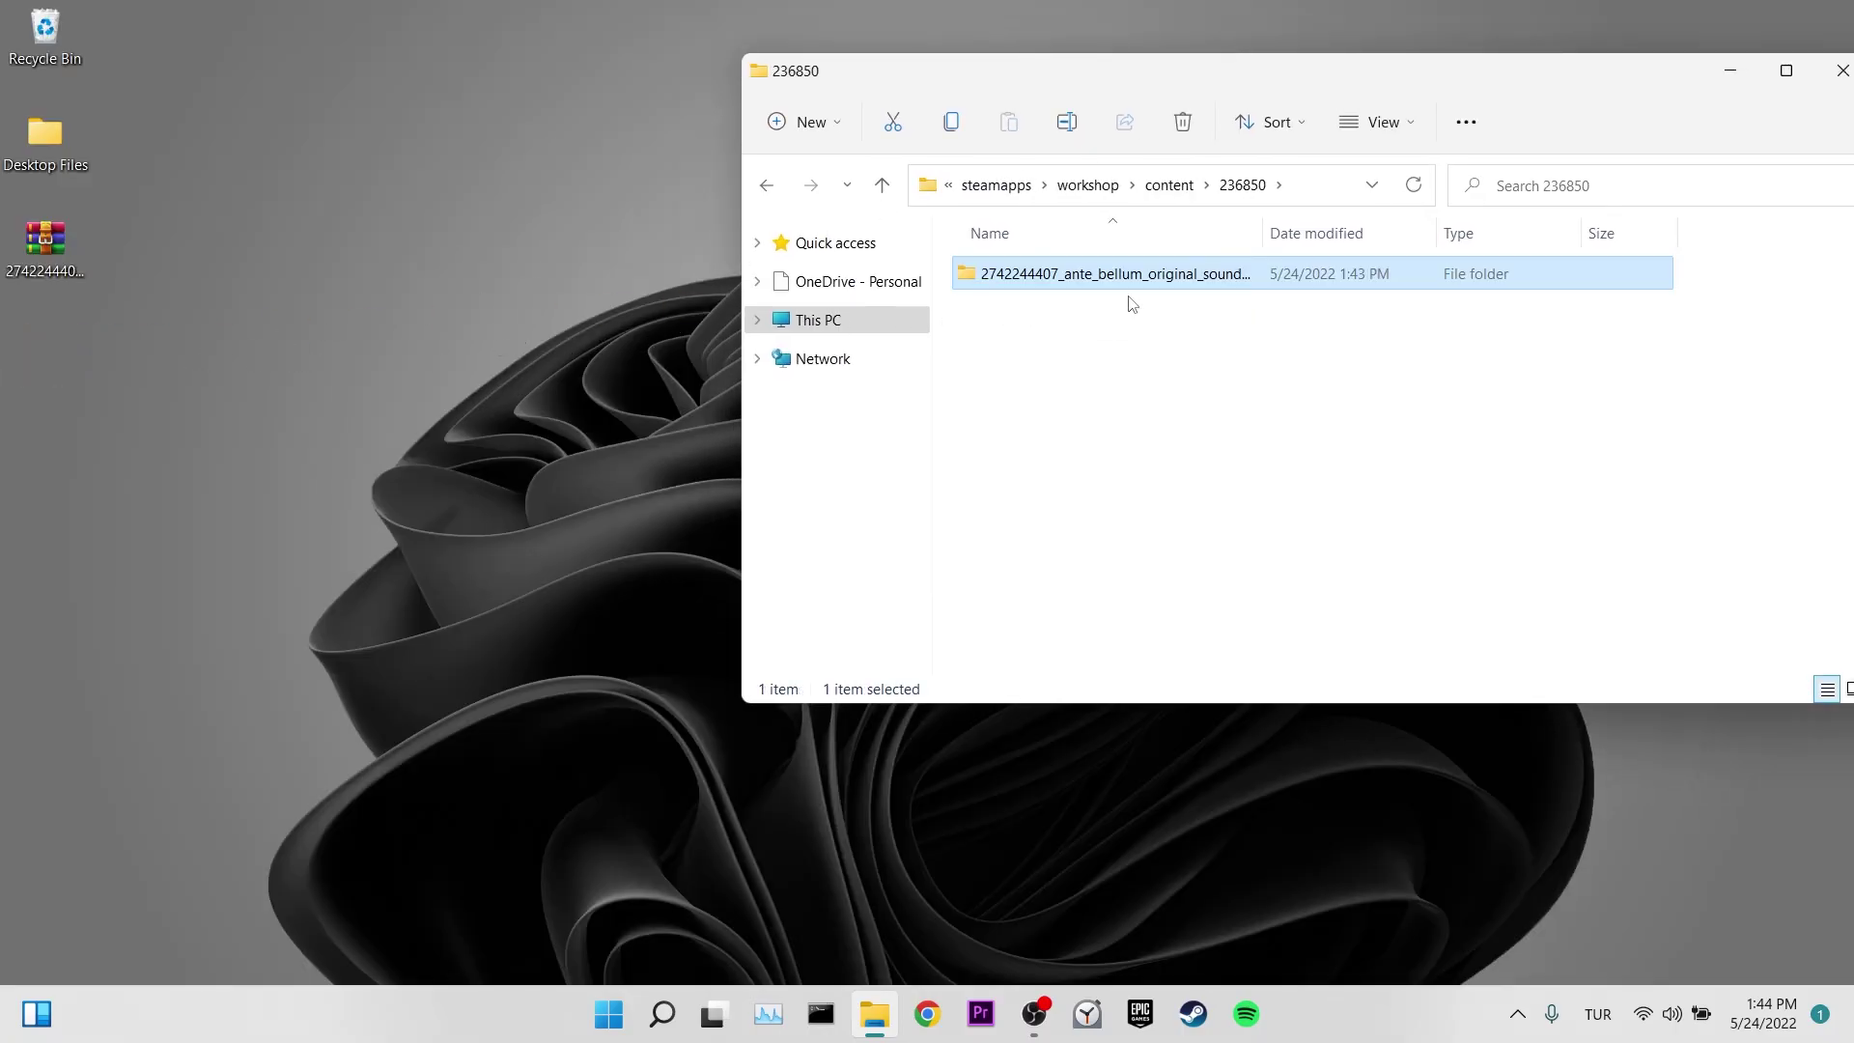
double_click(1272, 67)
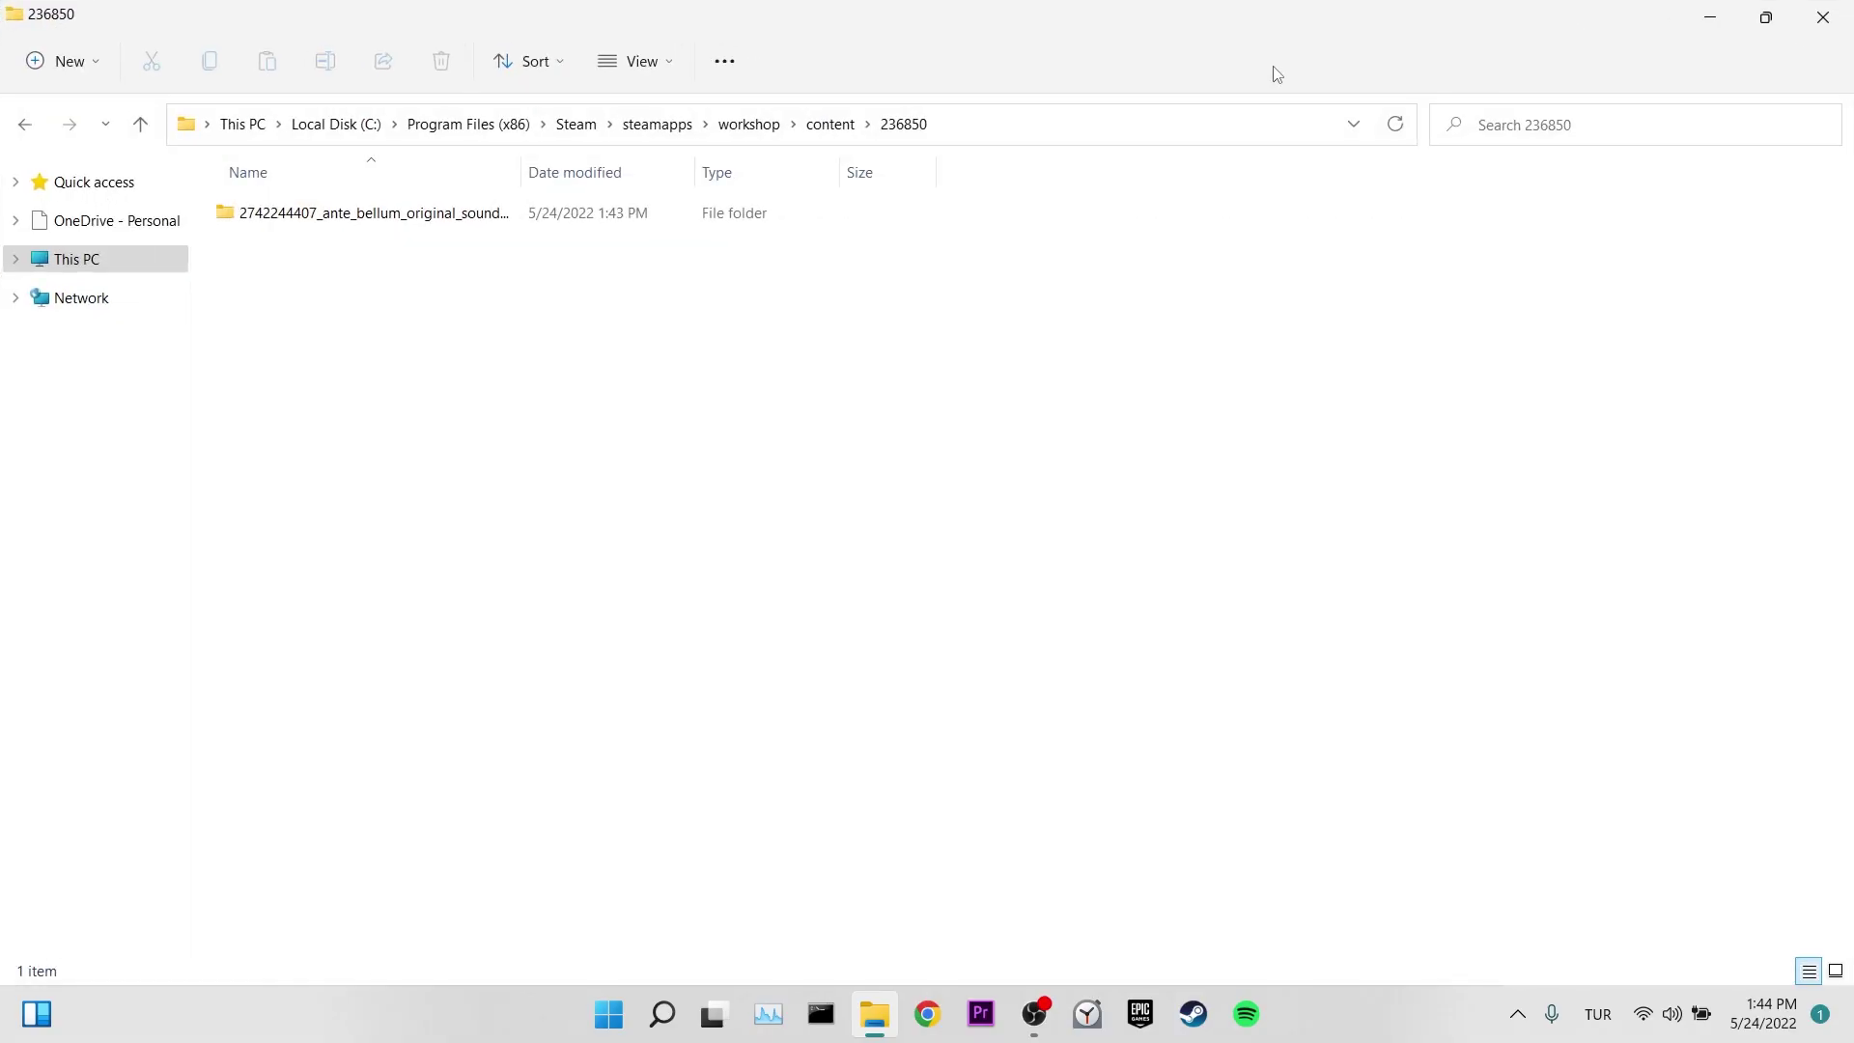